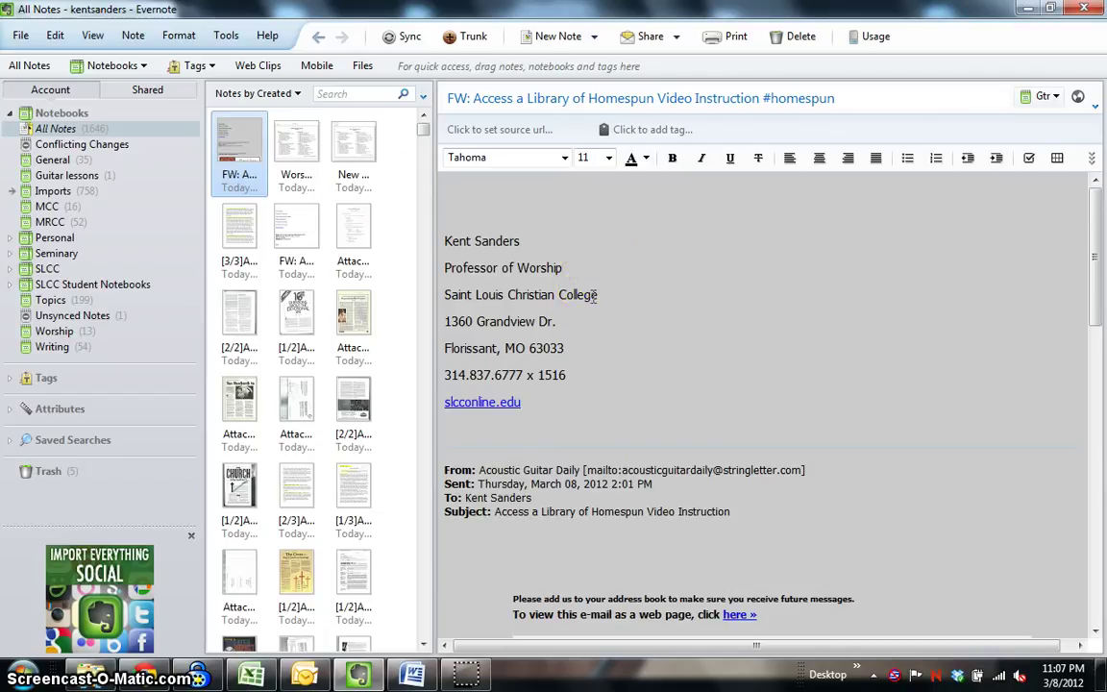
# Show all notes with the search explanation bar reading 'Viewing 1646 notes from All Notebooks'.
pyautogui.click(58, 128)
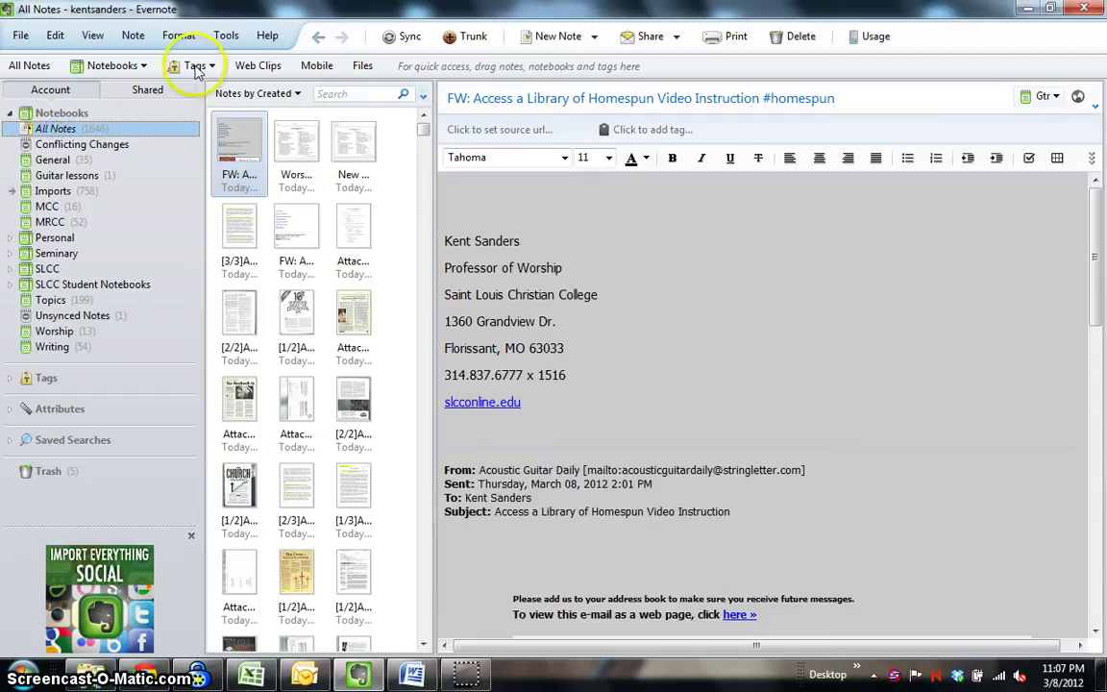
pyautogui.click(92, 36)
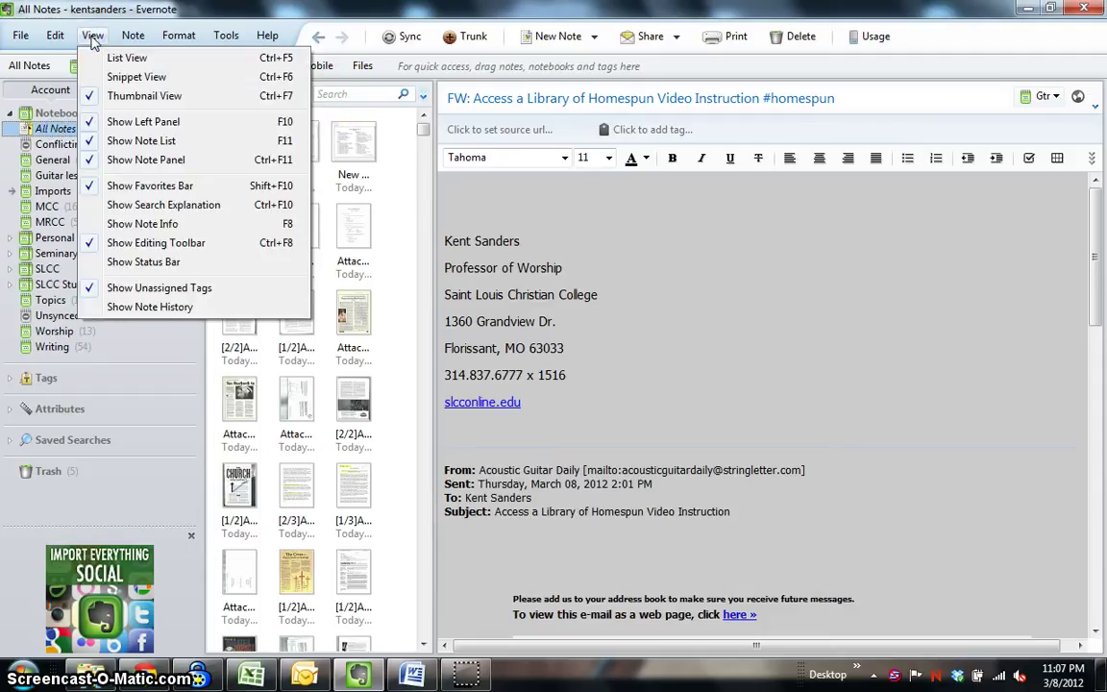
pyautogui.click(122, 205)
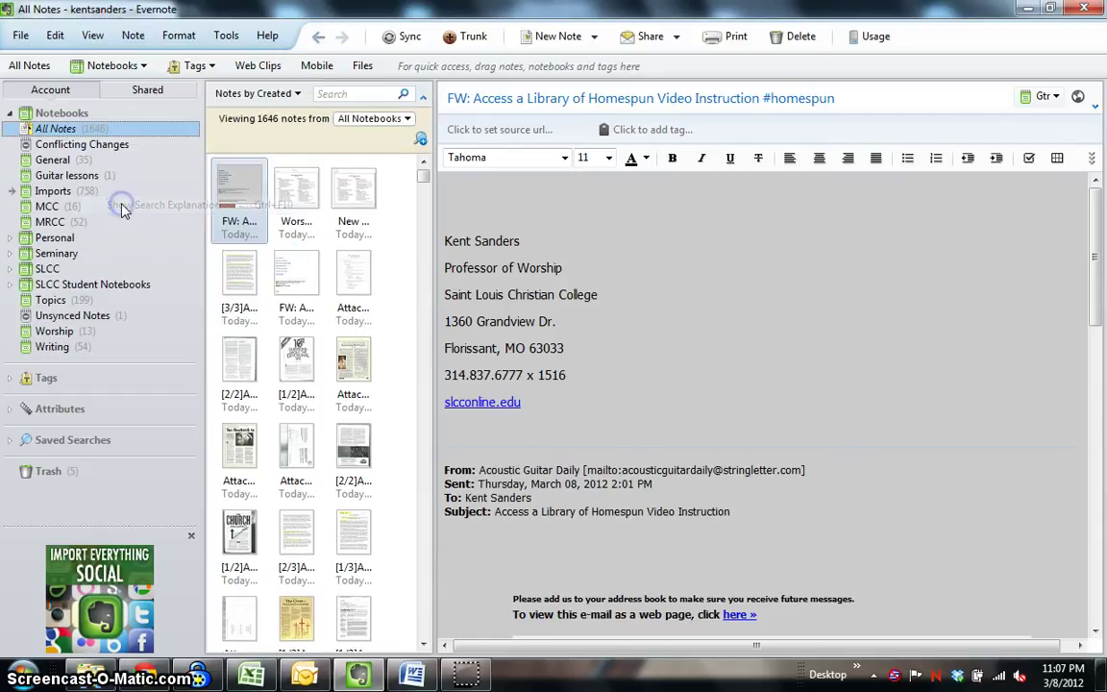
# Drag the note-list splitter right to widen the list to five columns.
pyautogui.click(435, 146)
pyautogui.moveTo(435, 146); pyautogui.dragTo(551, 136)
pyautogui.click(381, 96)
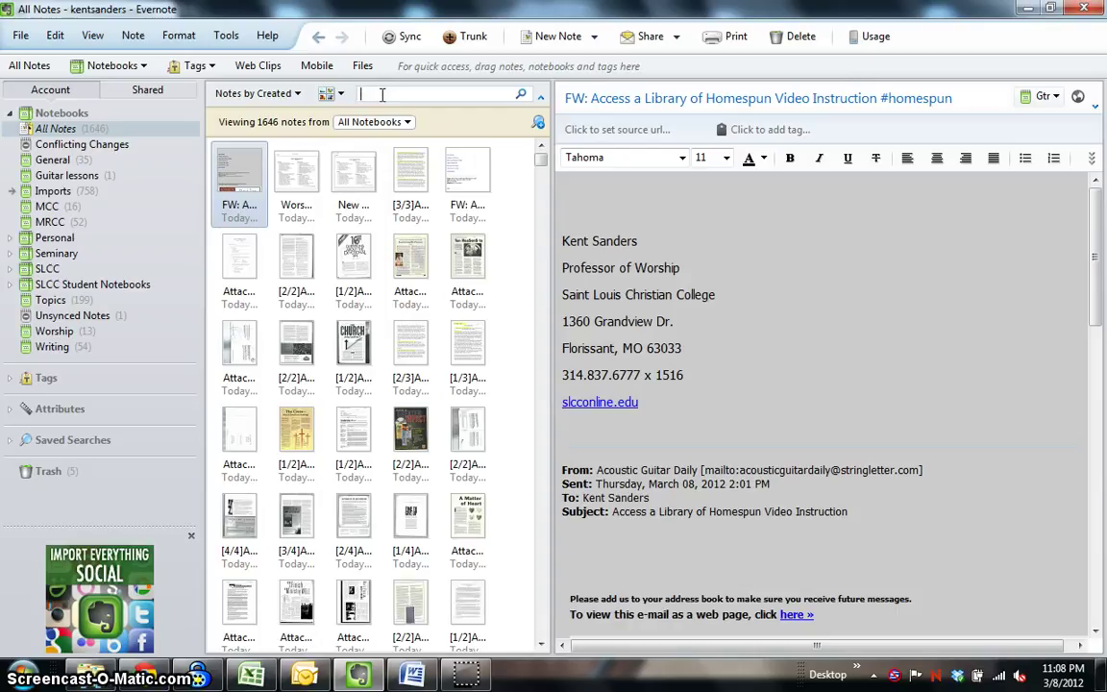
# Search for 'university', narrowing the list to 204 notes.
pyautogui.write('university')
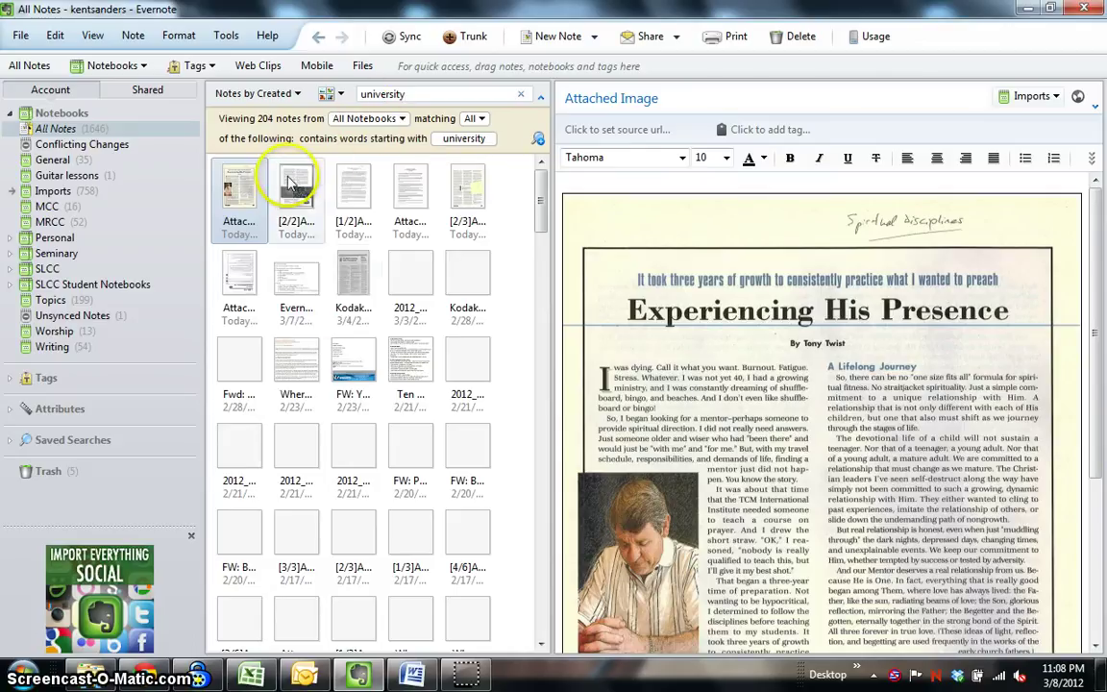
pyautogui.scroll(-10, 293, 365)
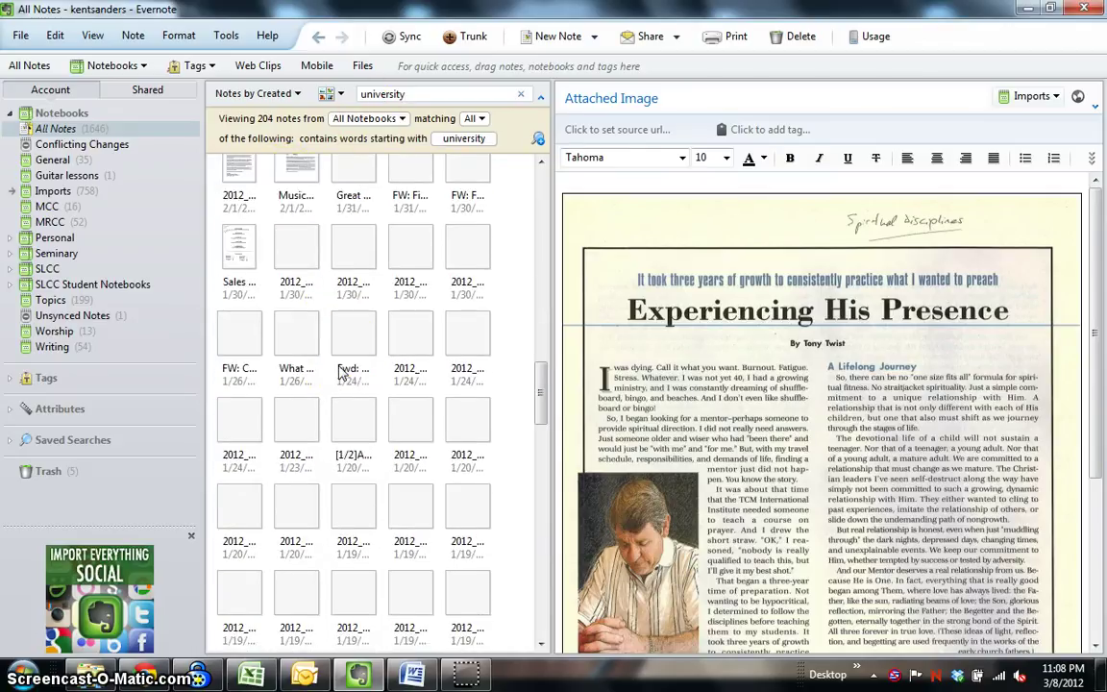
pyautogui.scroll(1, 341, 373)
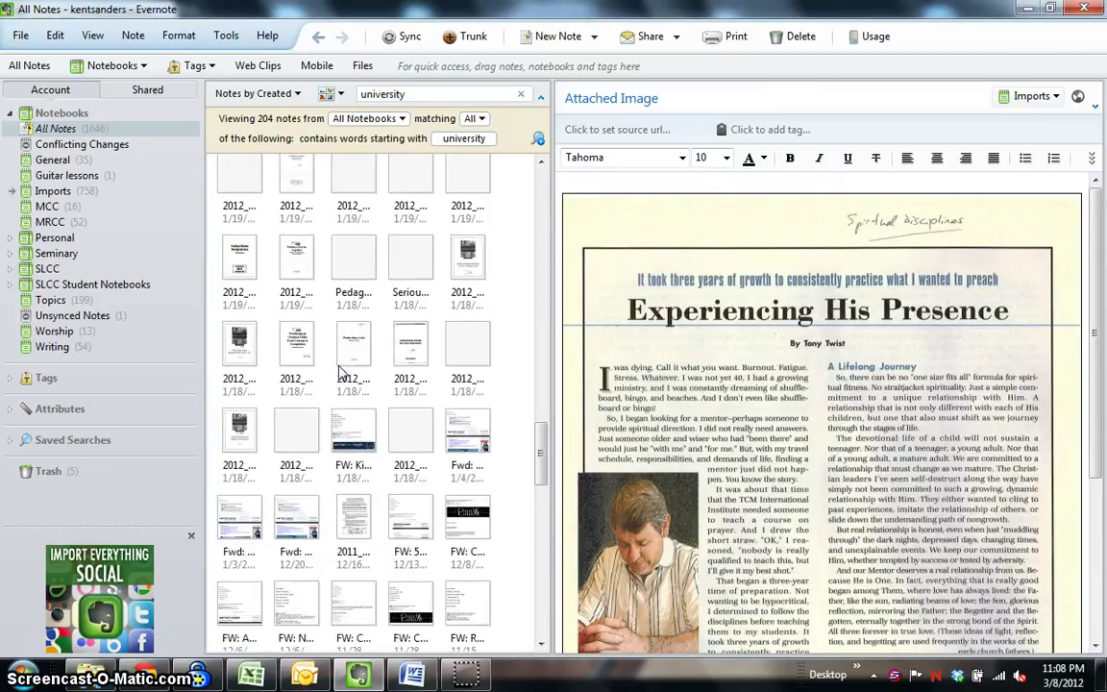
pyautogui.scroll(15, 341, 373)
# Scroll through page 1 of the first result's 'Experiencing His Presence' scanned attachment.
pyautogui.click(346, 355)
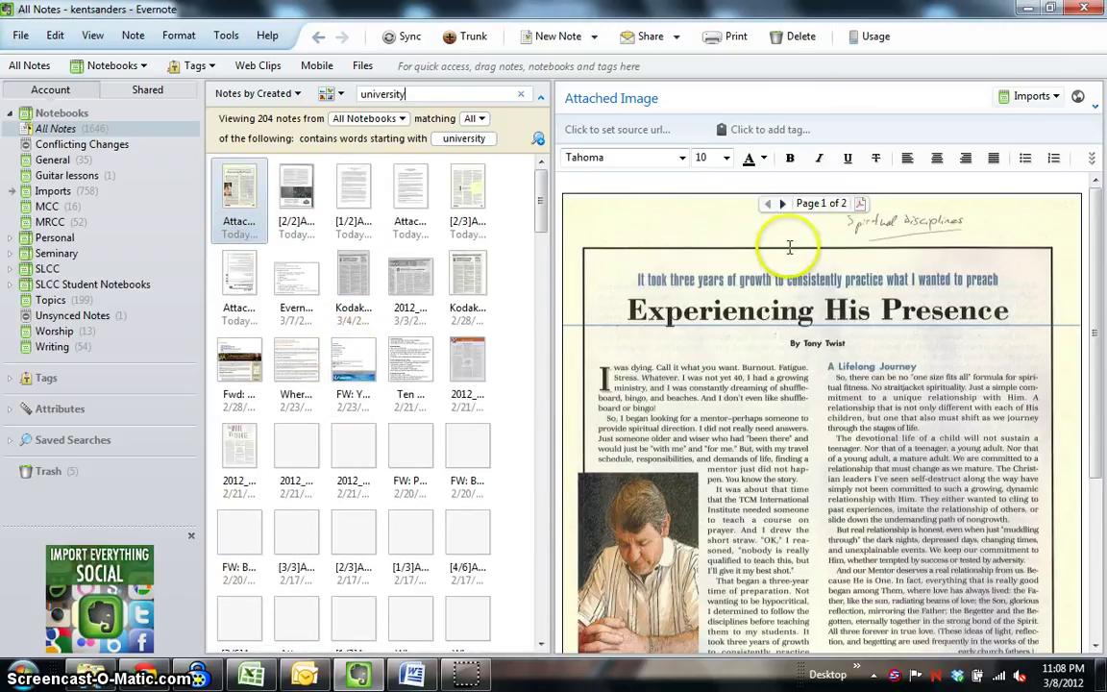
pyautogui.scroll(-1, 753, 426)
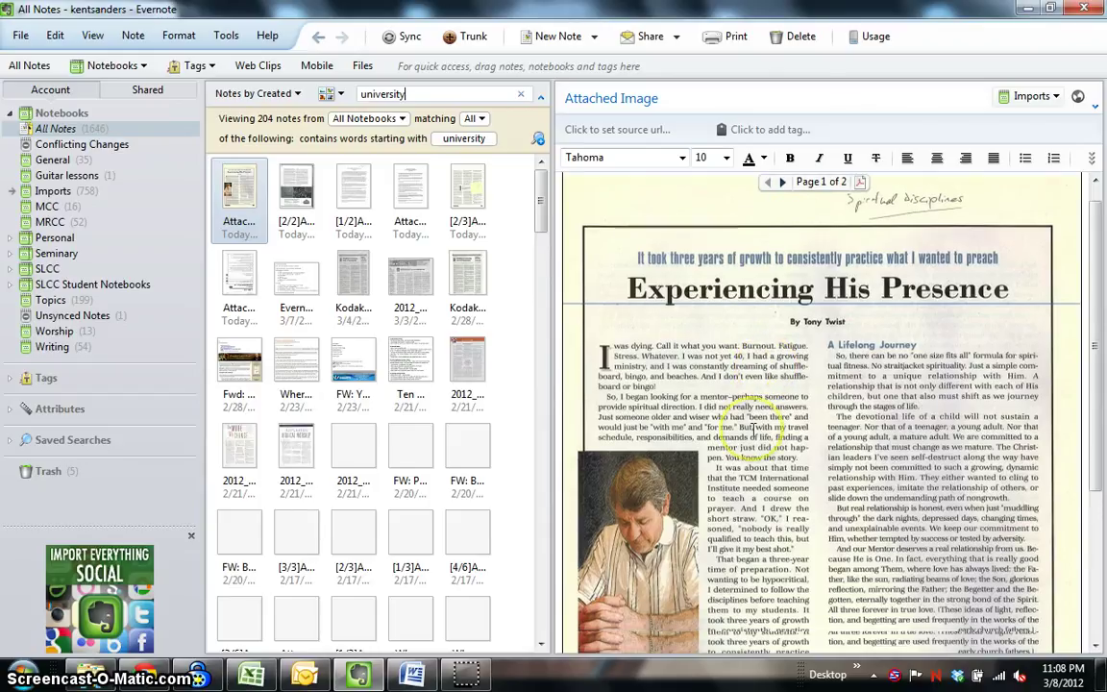
pyautogui.scroll(-3, 752, 426)
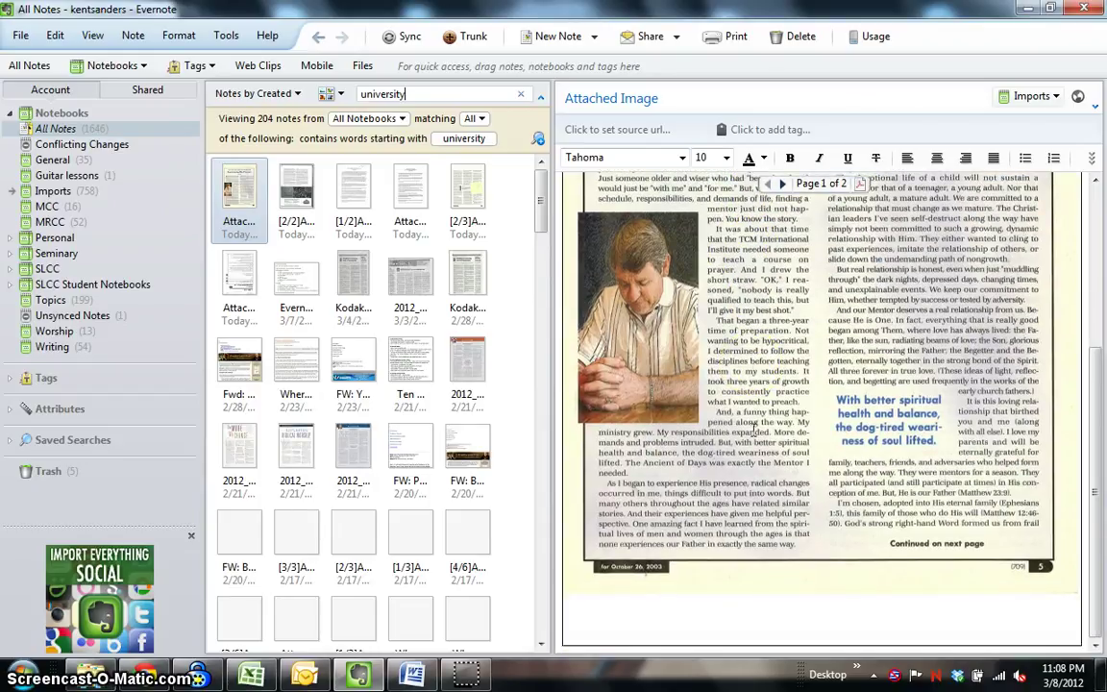
pyautogui.scroll(2, 754, 429)
pyautogui.scroll(3, 753, 426)
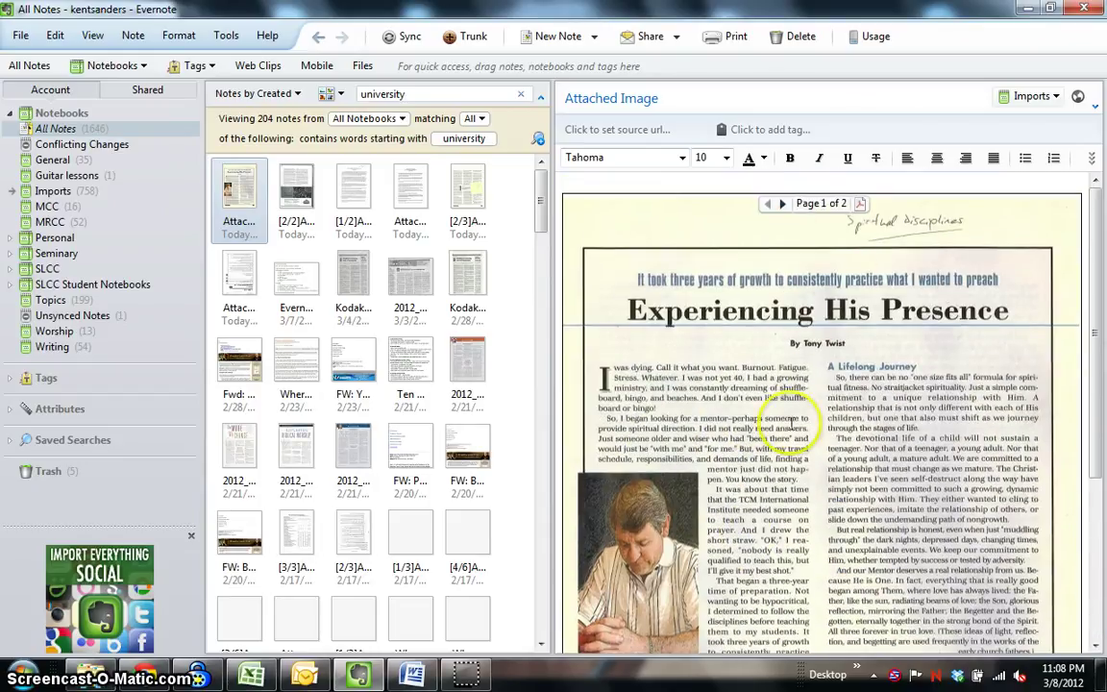
pyautogui.scroll(-3, 791, 423)
pyautogui.scroll(3, 788, 418)
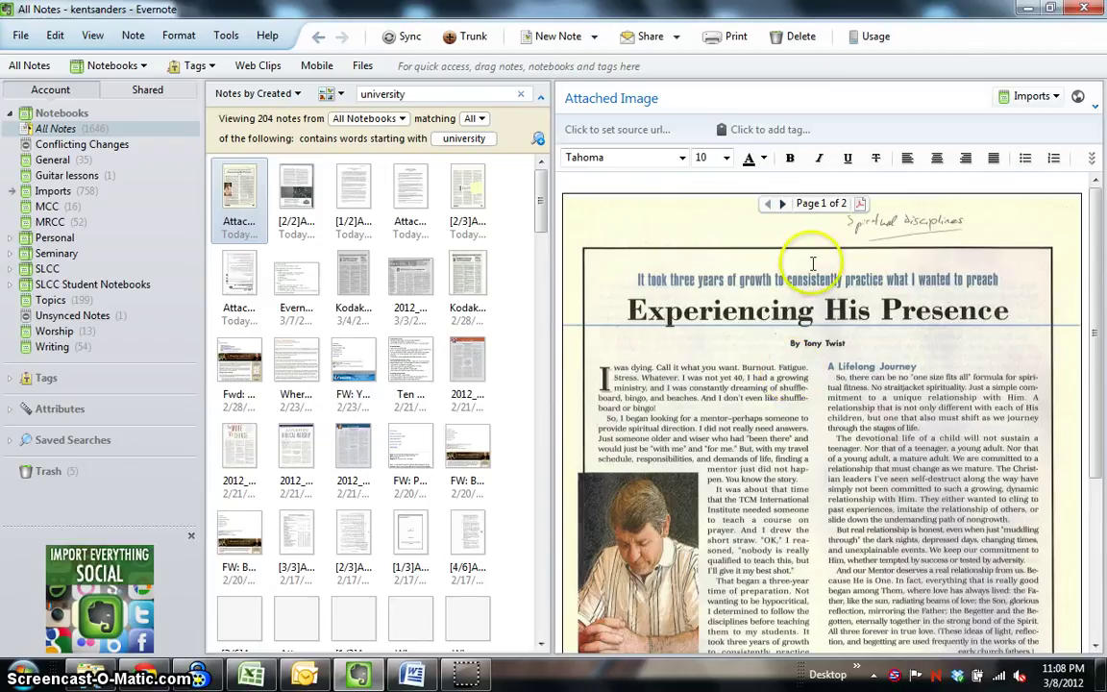
# Advance the attachment to page 2 and scroll through it.
pyautogui.click(782, 204)
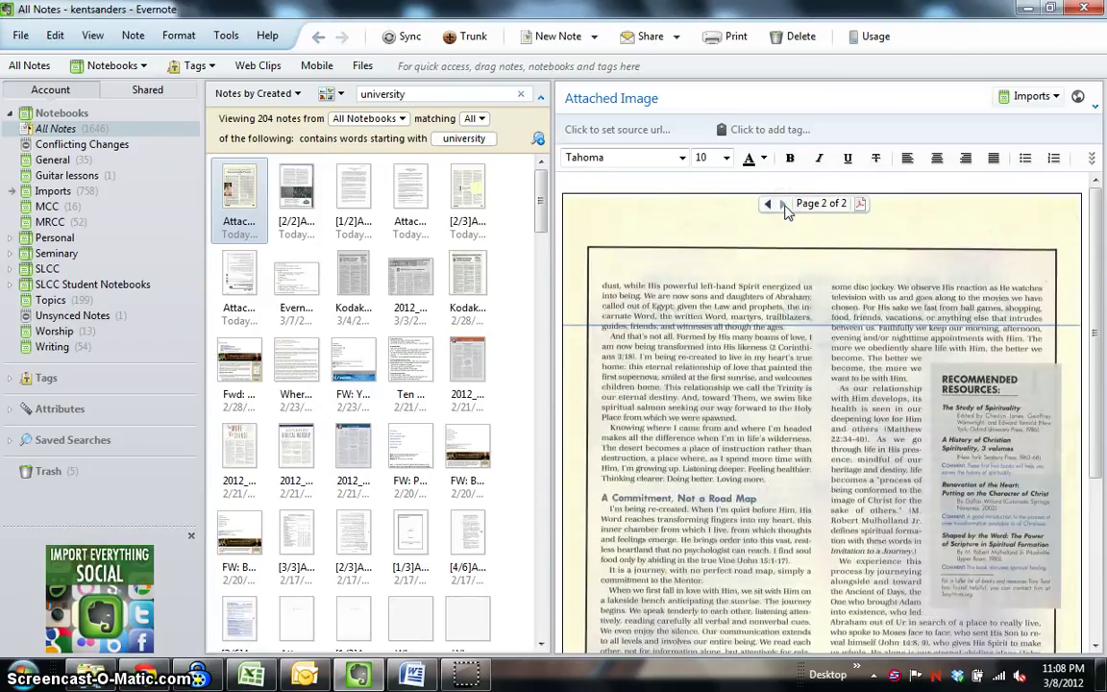
pyautogui.scroll(-5, 799, 366)
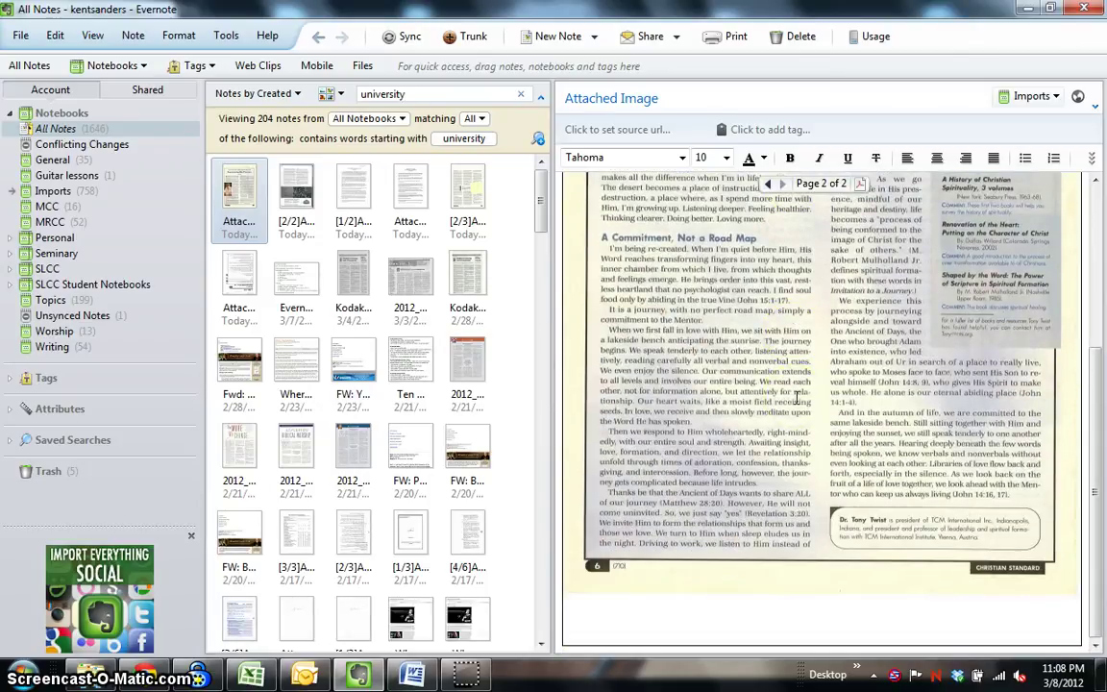
pyautogui.scroll(5, 796, 395)
pyautogui.scroll(-4, 797, 442)
pyautogui.scroll(5, 798, 453)
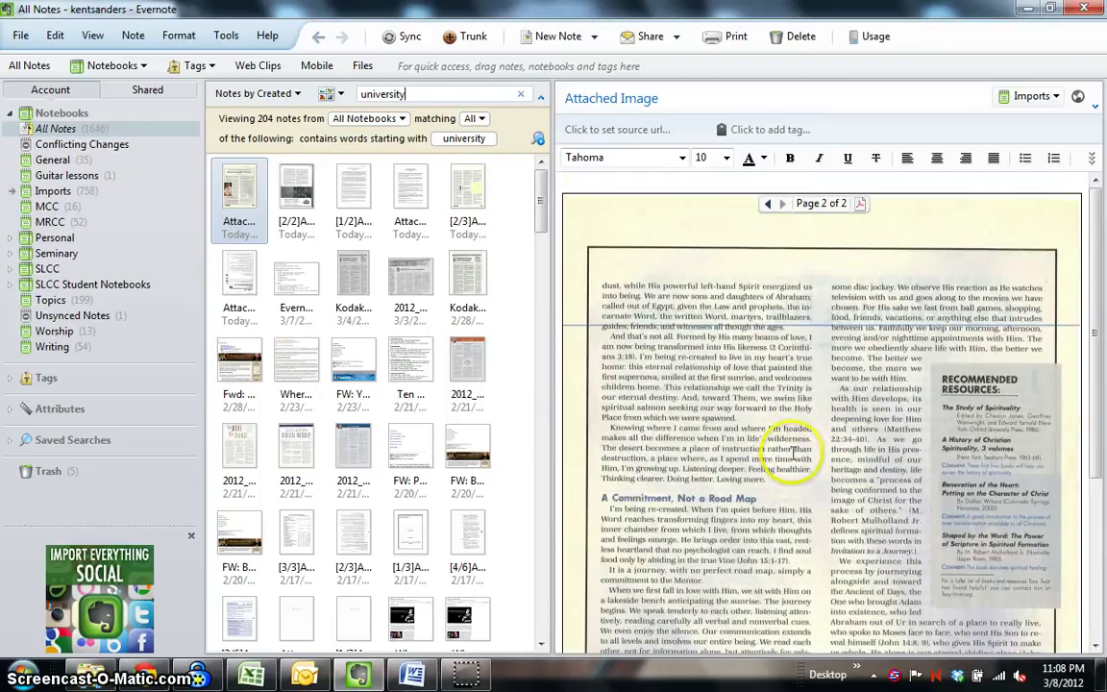
# Open the '[2/2]Attached Image' scan and read pages 1 and 2 of 4.
pyautogui.click(297, 223)
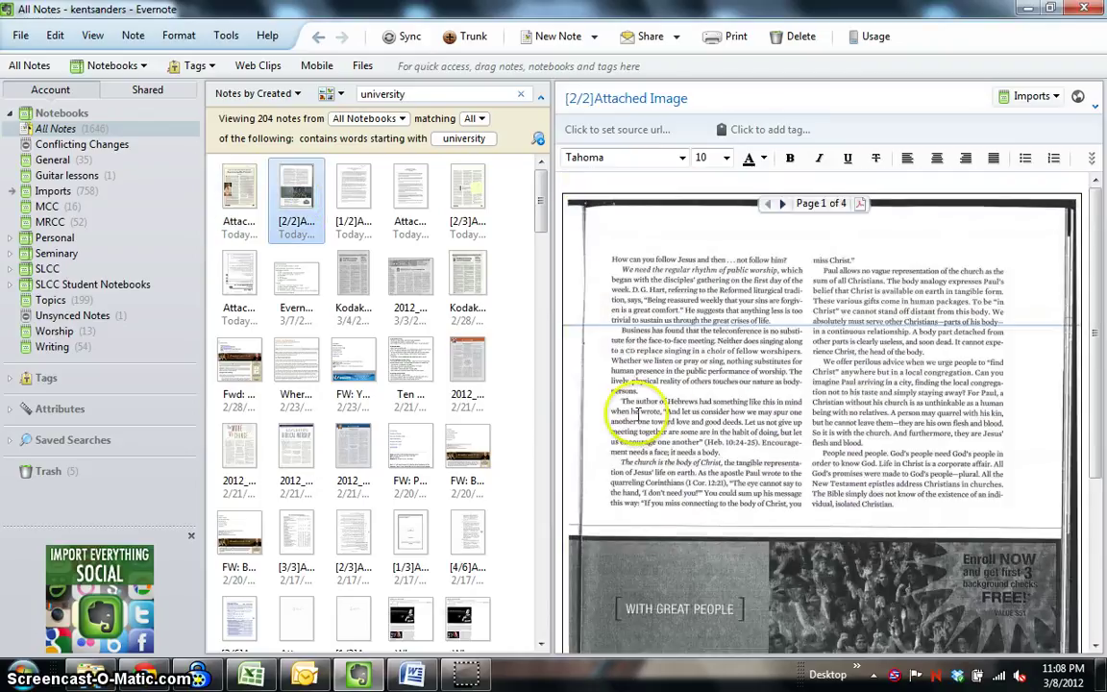
pyautogui.scroll(-4, 666, 422)
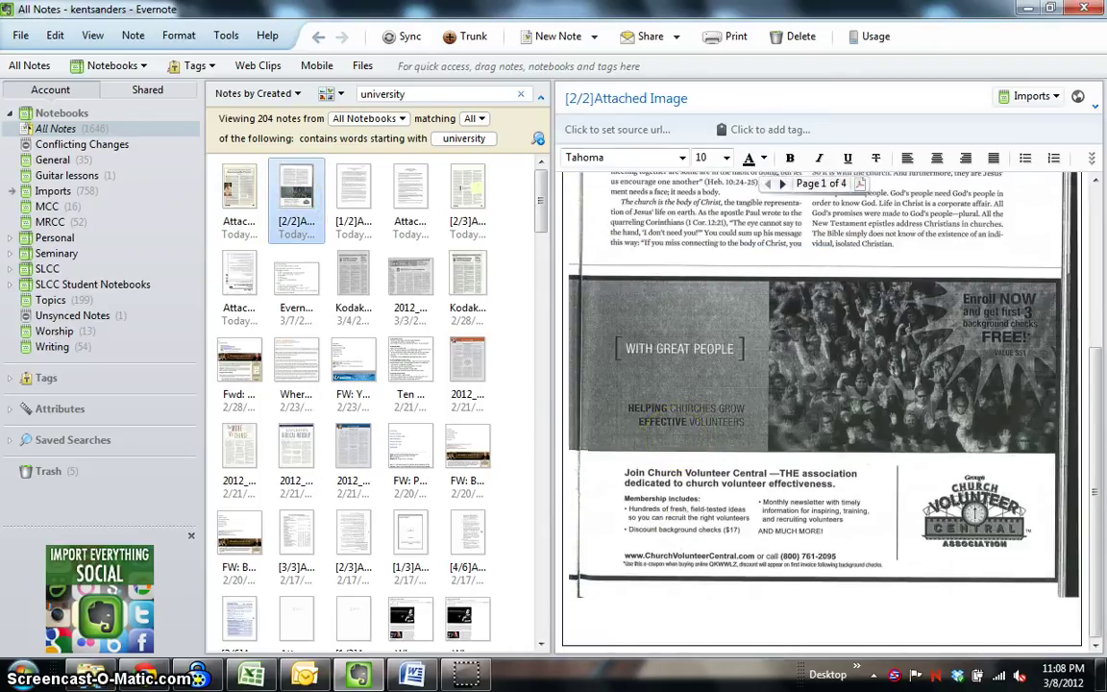
pyautogui.scroll(4, 666, 433)
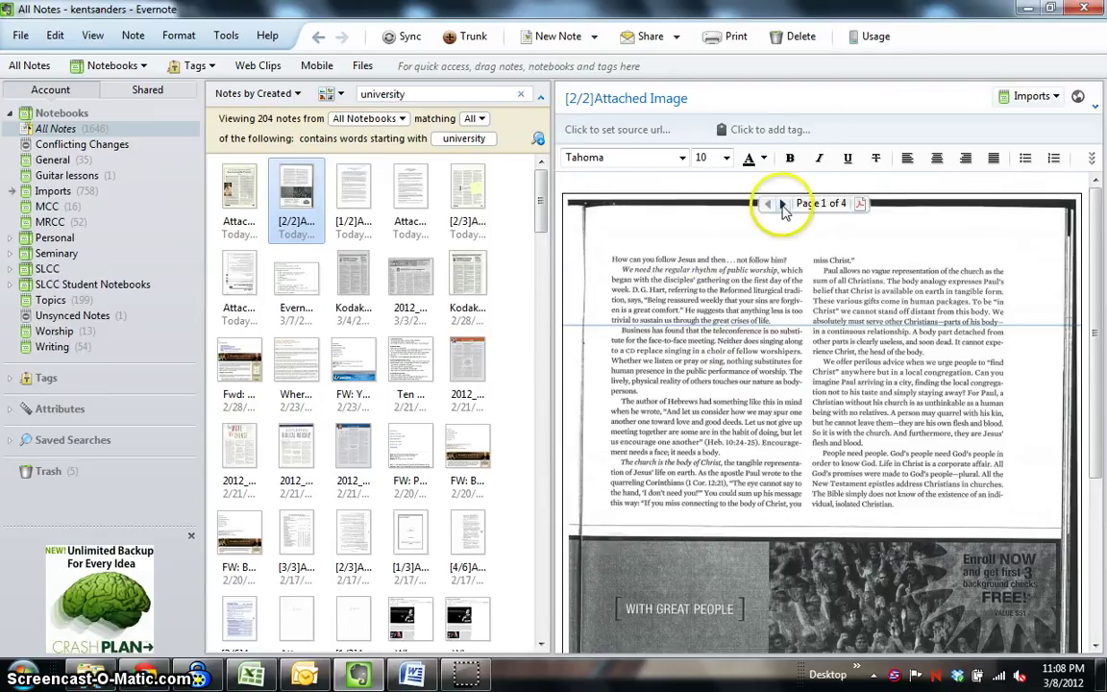
pyautogui.click(783, 206)
pyautogui.scroll(-5, 759, 394)
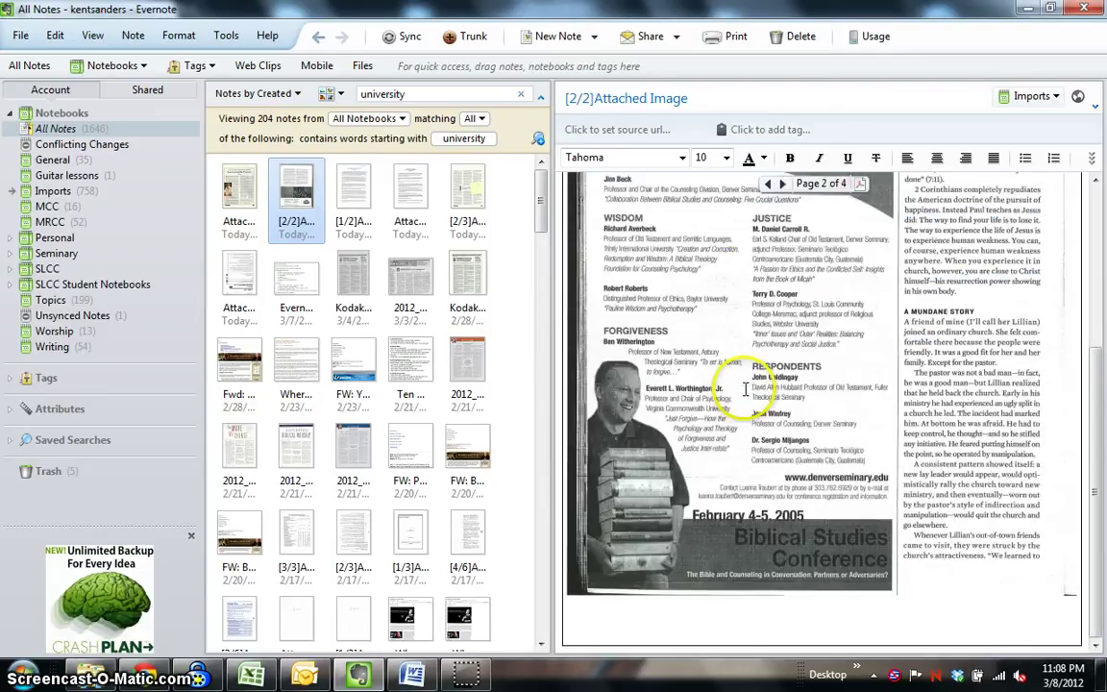
pyautogui.scroll(4, 754, 379)
pyautogui.scroll(-4, 762, 375)
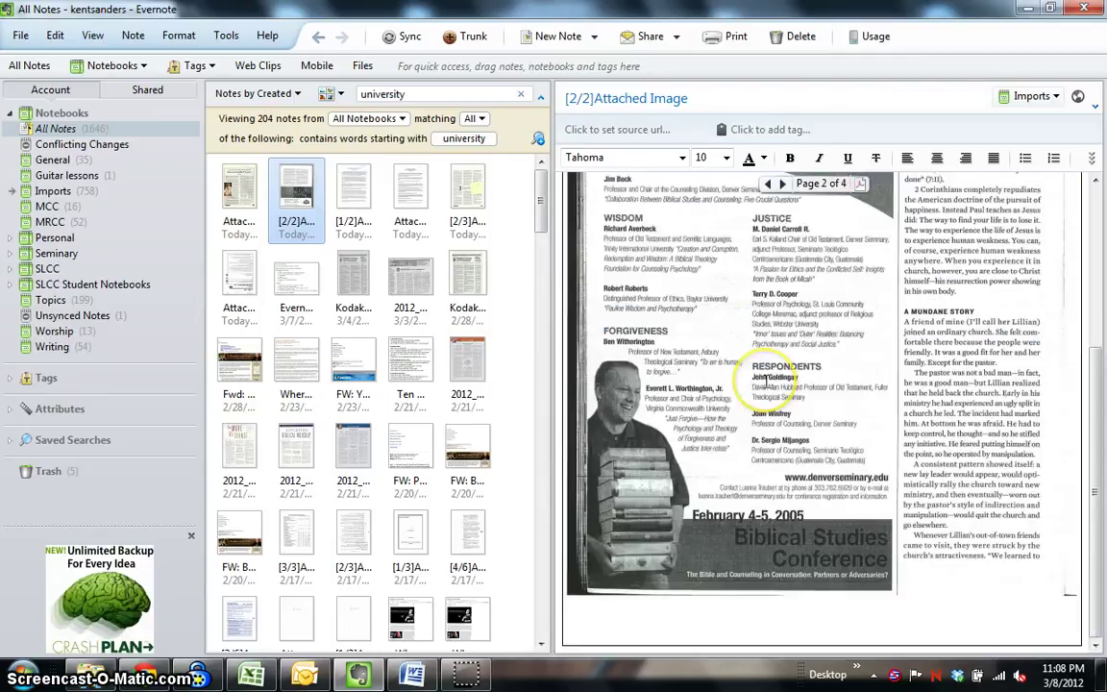
pyautogui.scroll(4, 764, 385)
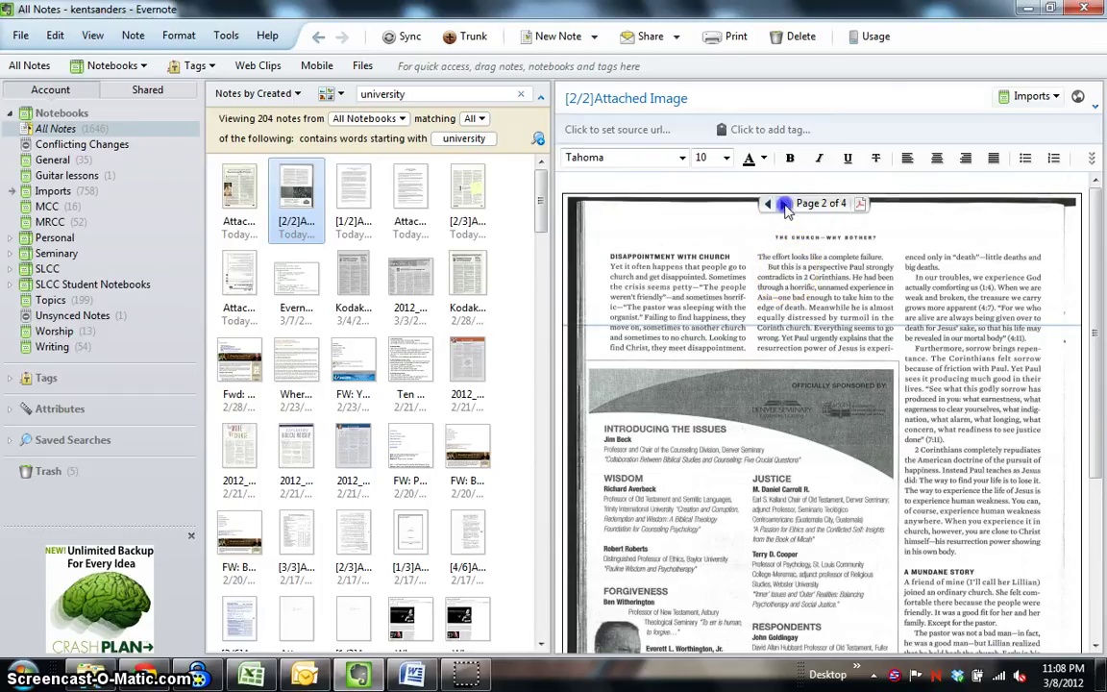
# Advance the scan through page 3 to Page 4 of 4.
pyautogui.click(782, 204)
pyautogui.click(783, 205)
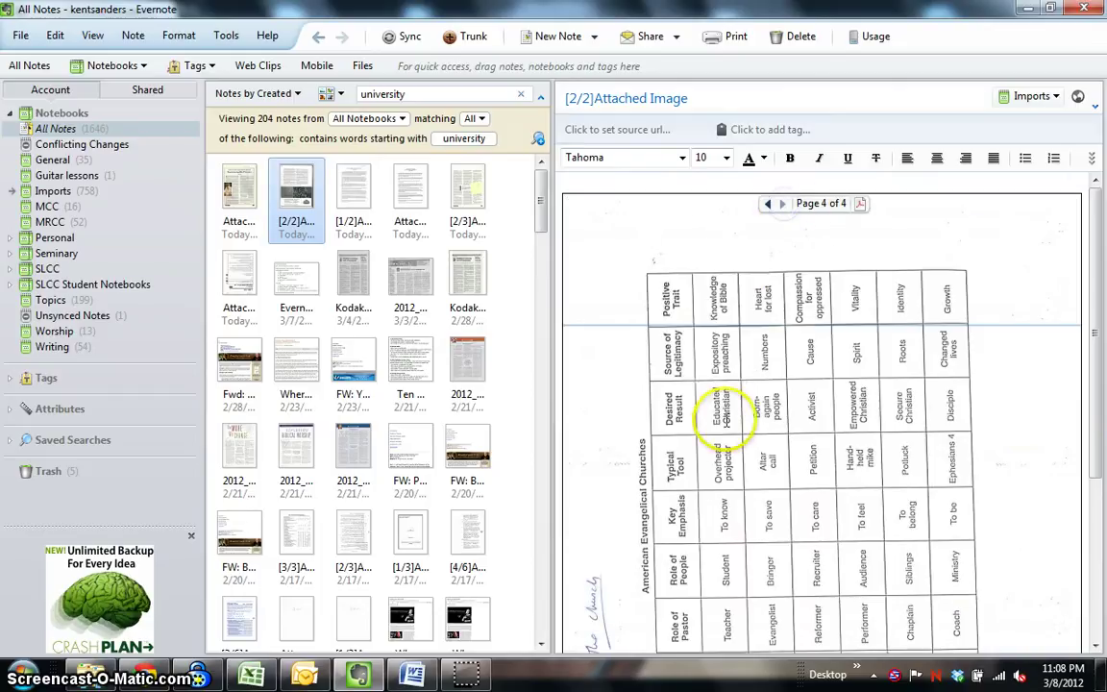
pyautogui.scroll(-2, 719, 423)
pyautogui.scroll(5, 720, 427)
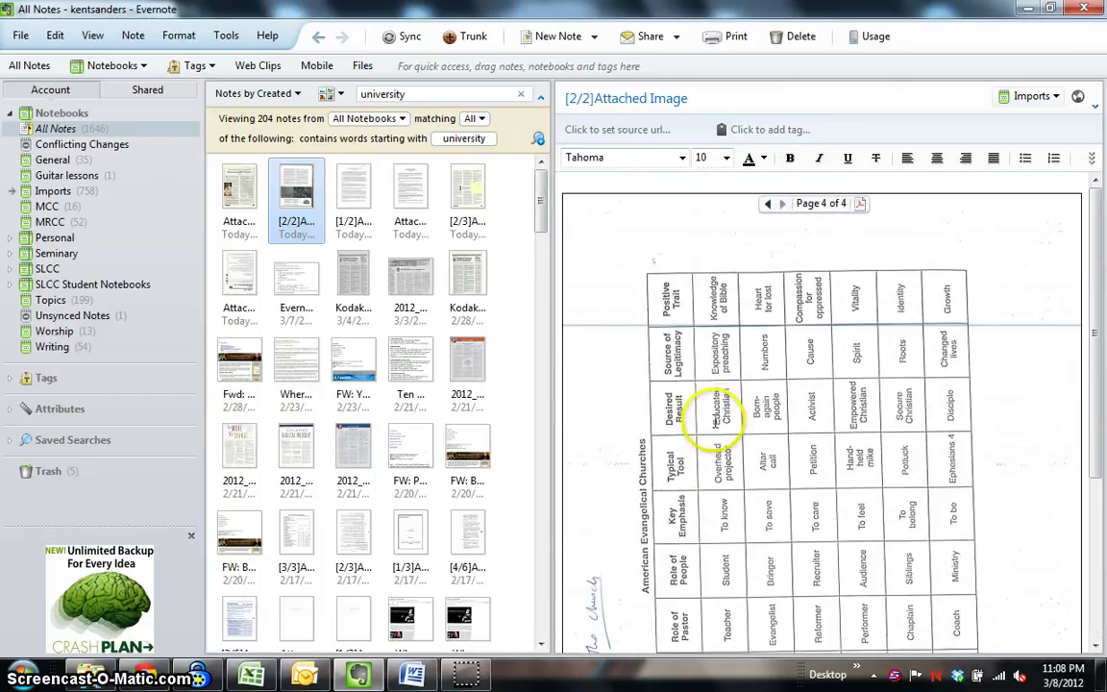
# Open the '[1/2]Attached Image' Reflection Questions on Leaving/Accepting a Ministry scan and scroll through it.
pyautogui.click(365, 221)
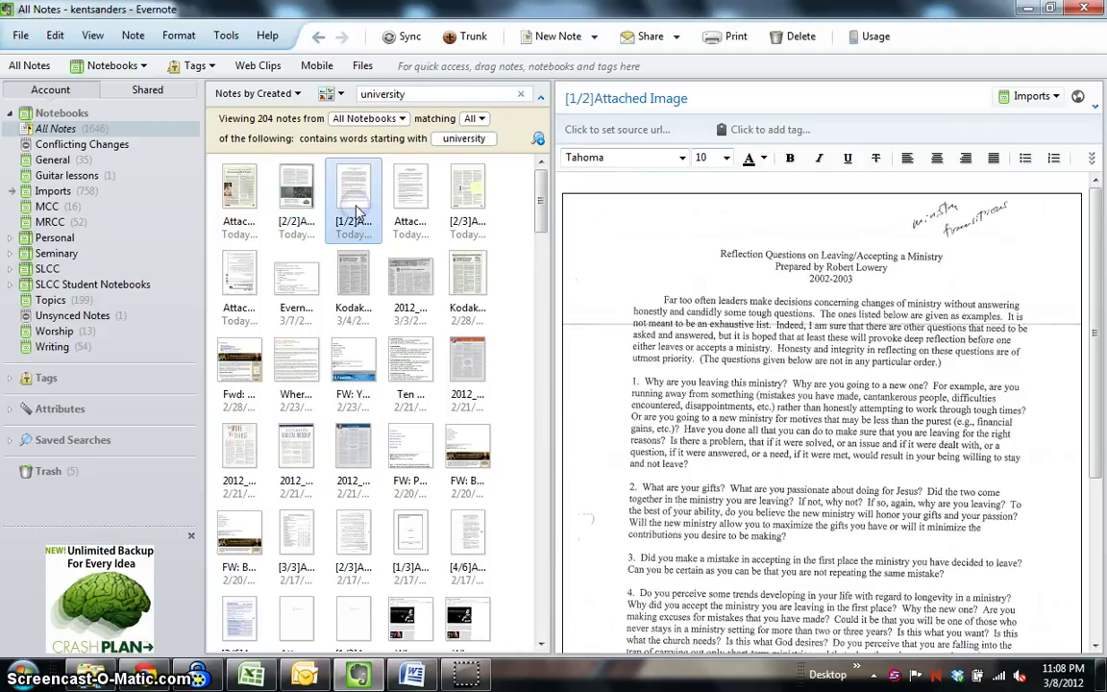
pyautogui.scroll(-5, 740, 395)
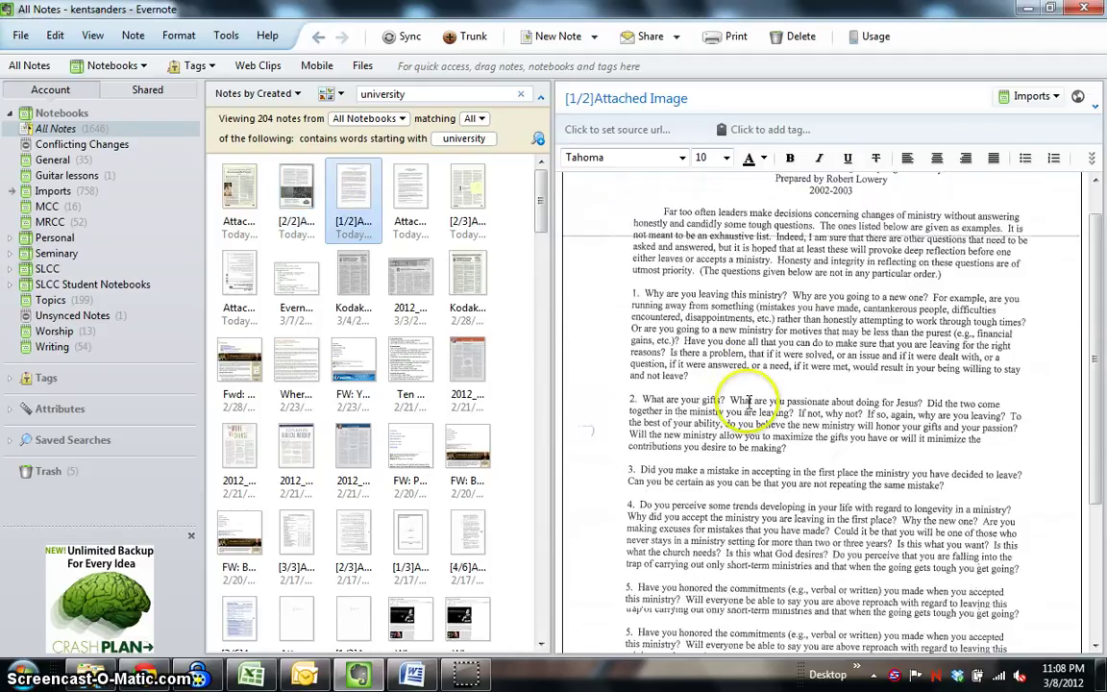
pyautogui.scroll(5, 747, 404)
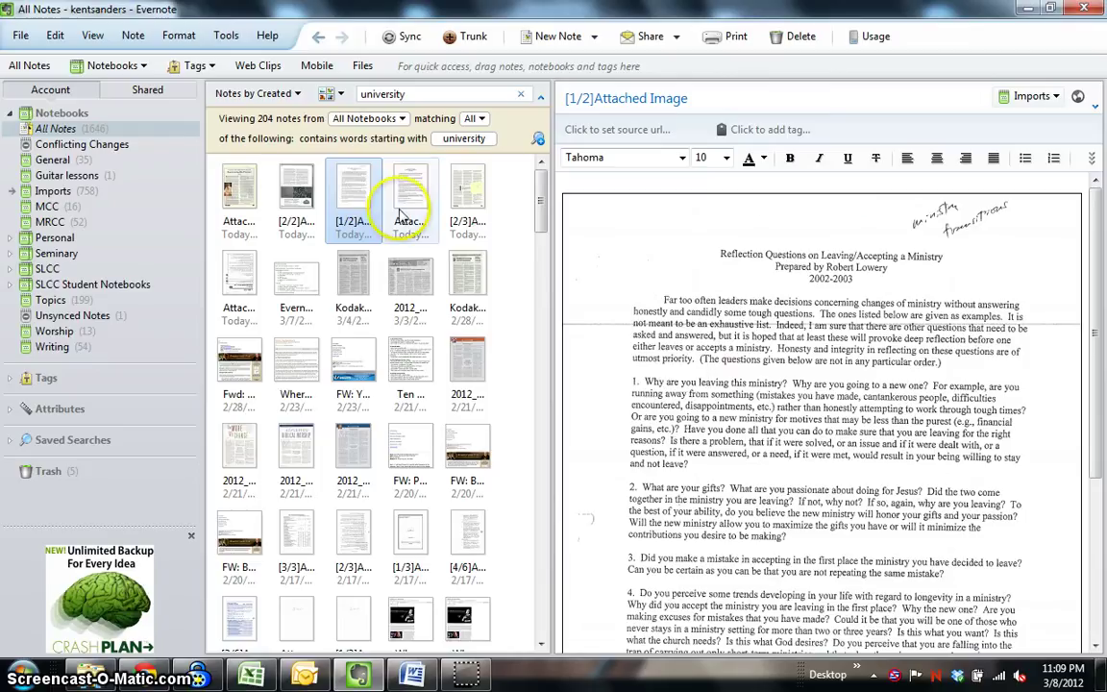
pyautogui.scroll(-10, 358, 449)
pyautogui.scroll(-15, 362, 454)
pyautogui.scroll(20, 361, 453)
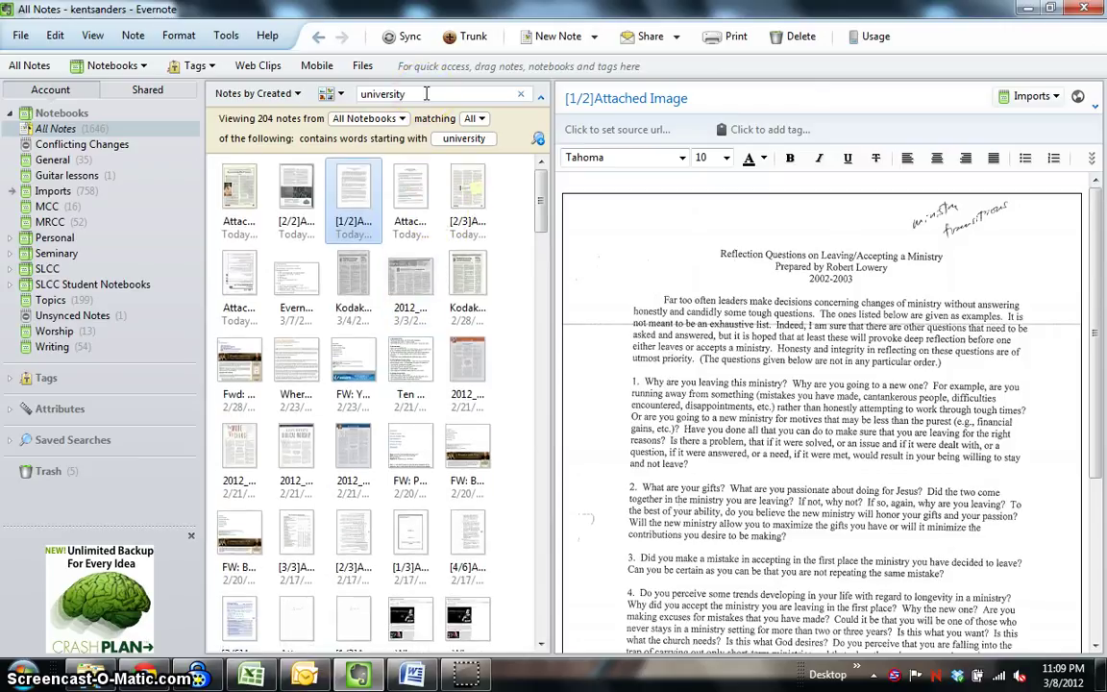
# Limit the 'university' search to the Topics notebook, leaving 27 notes.
pyautogui.moveTo(426, 93); pyautogui.dragTo(354, 96)
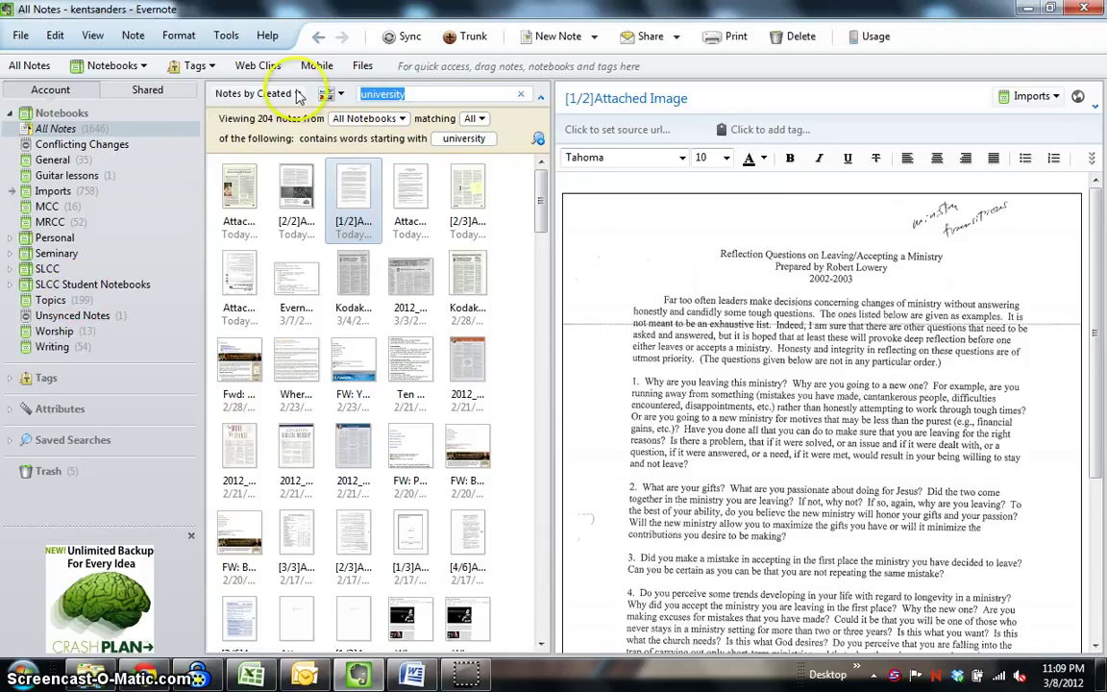
pyautogui.click(437, 94)
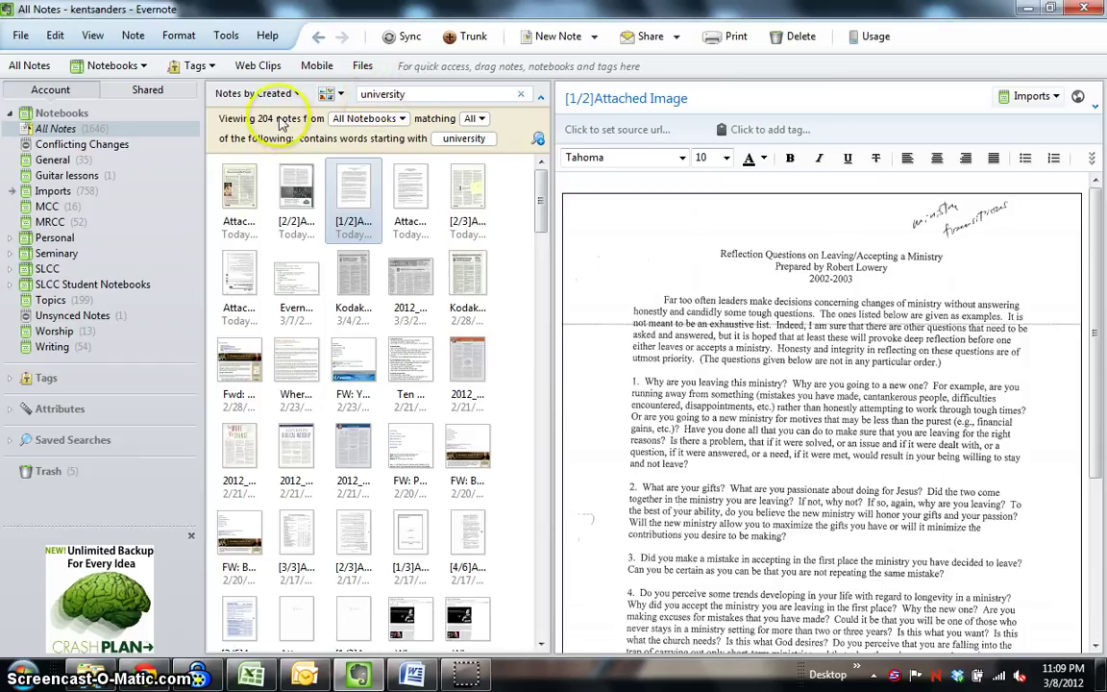
pyautogui.click(402, 121)
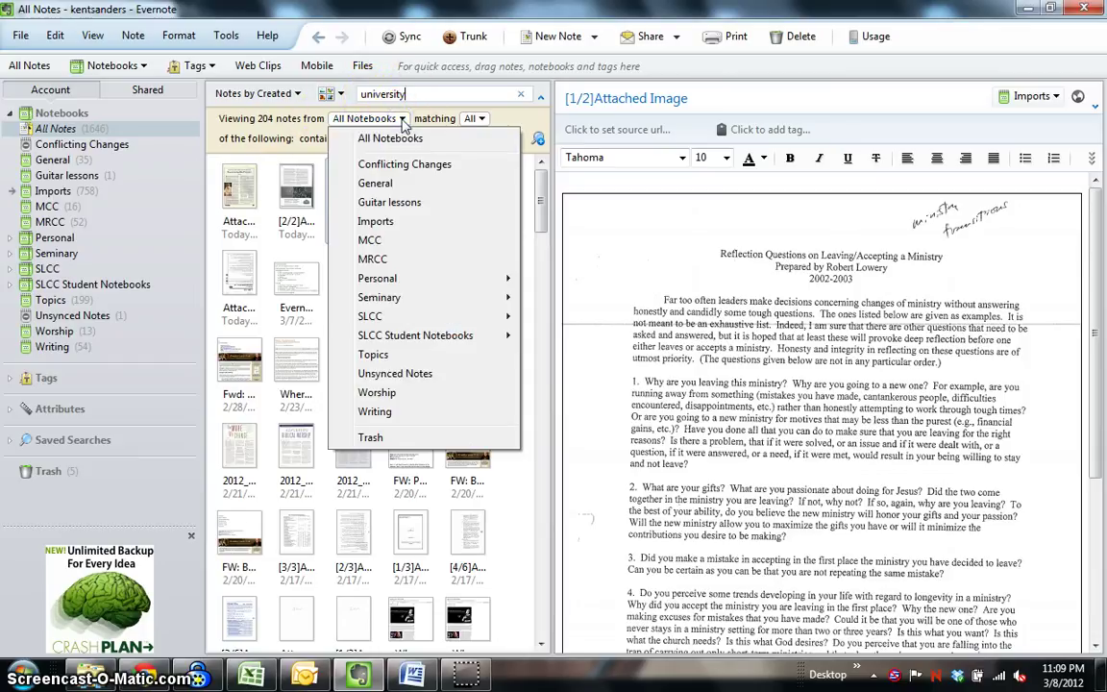
pyautogui.moveTo(400, 320)
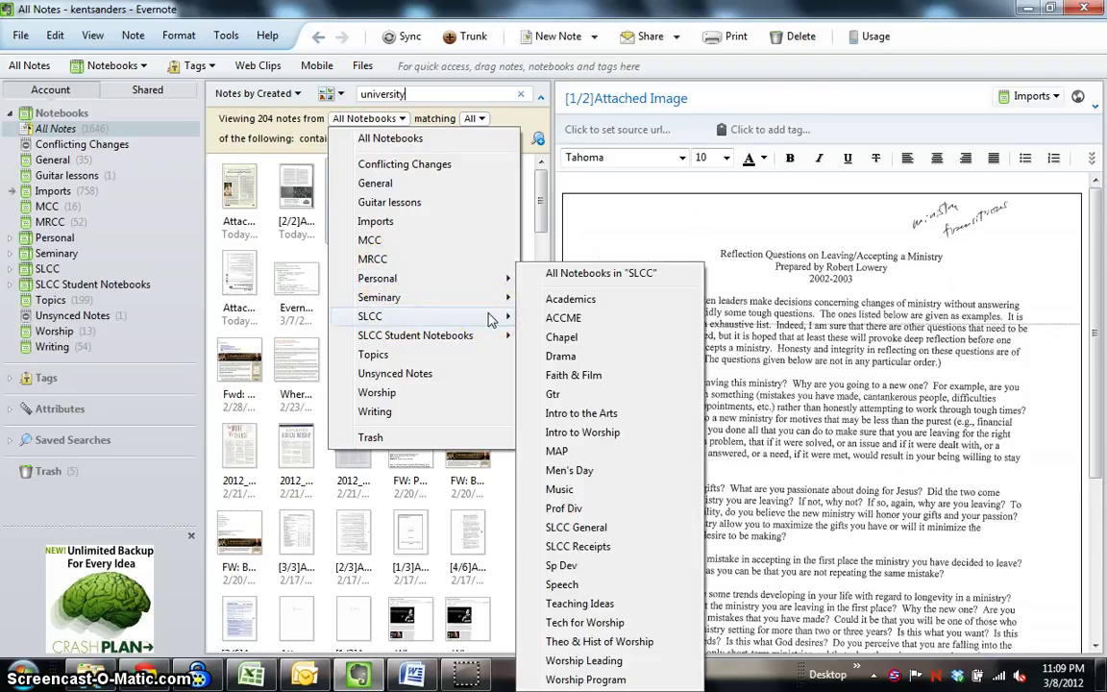
pyautogui.click(449, 354)
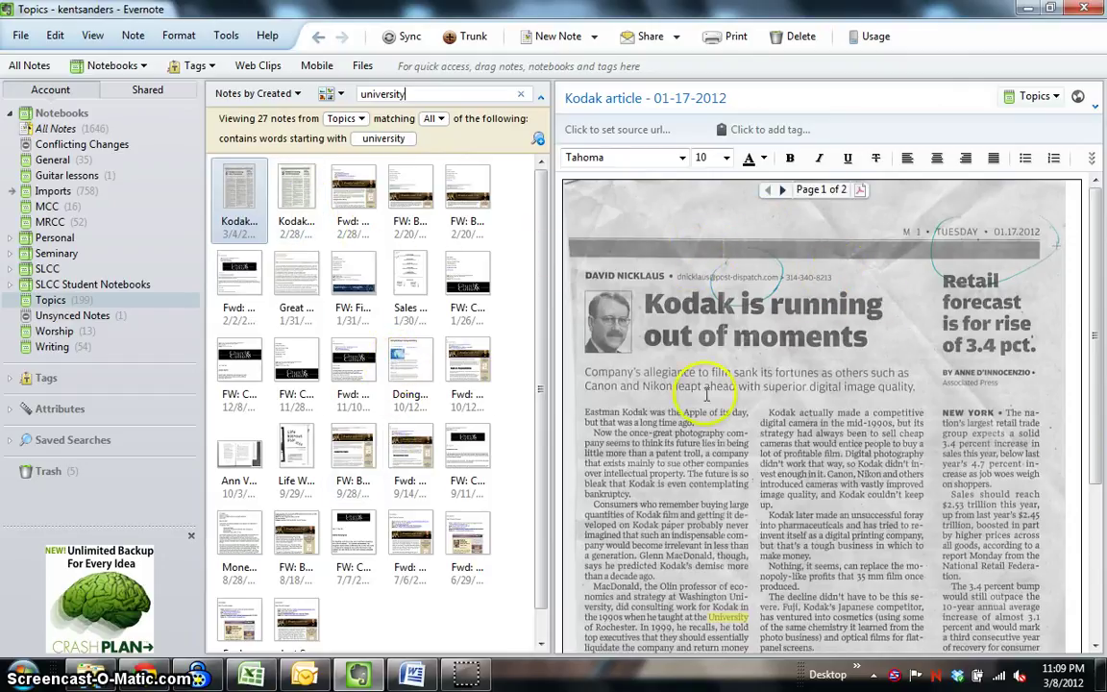
# Read the two scanned Kodak article notes matching 'university'.
pyautogui.scroll(-2, 706, 394)
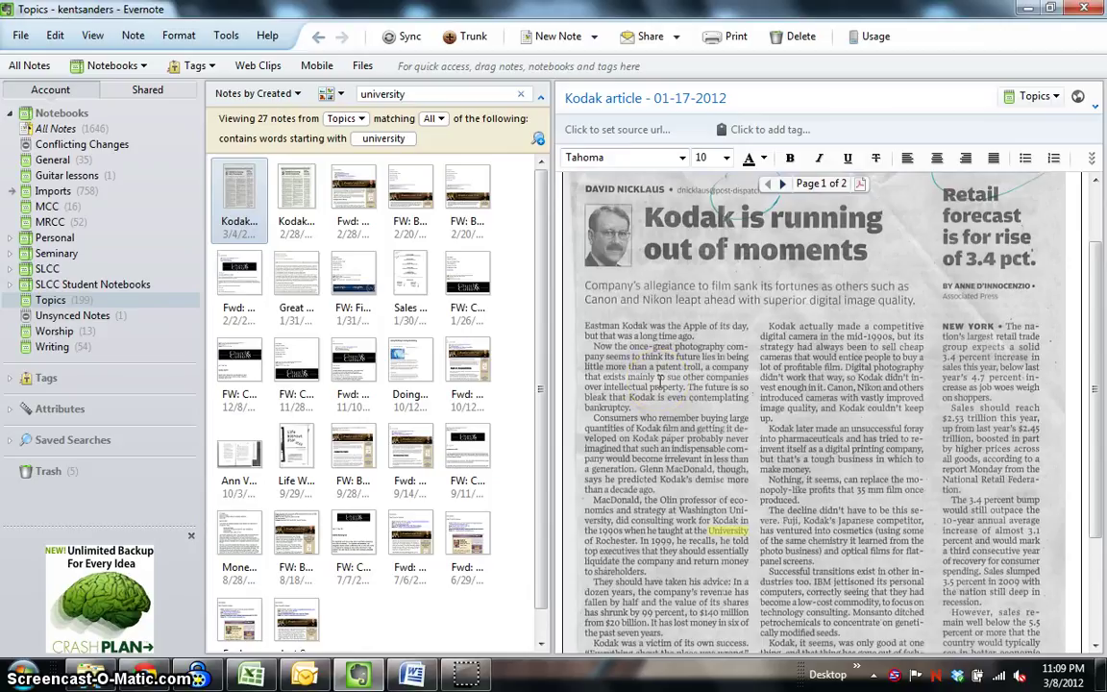
pyautogui.scroll(-3, 659, 381)
pyautogui.scroll(5, 659, 381)
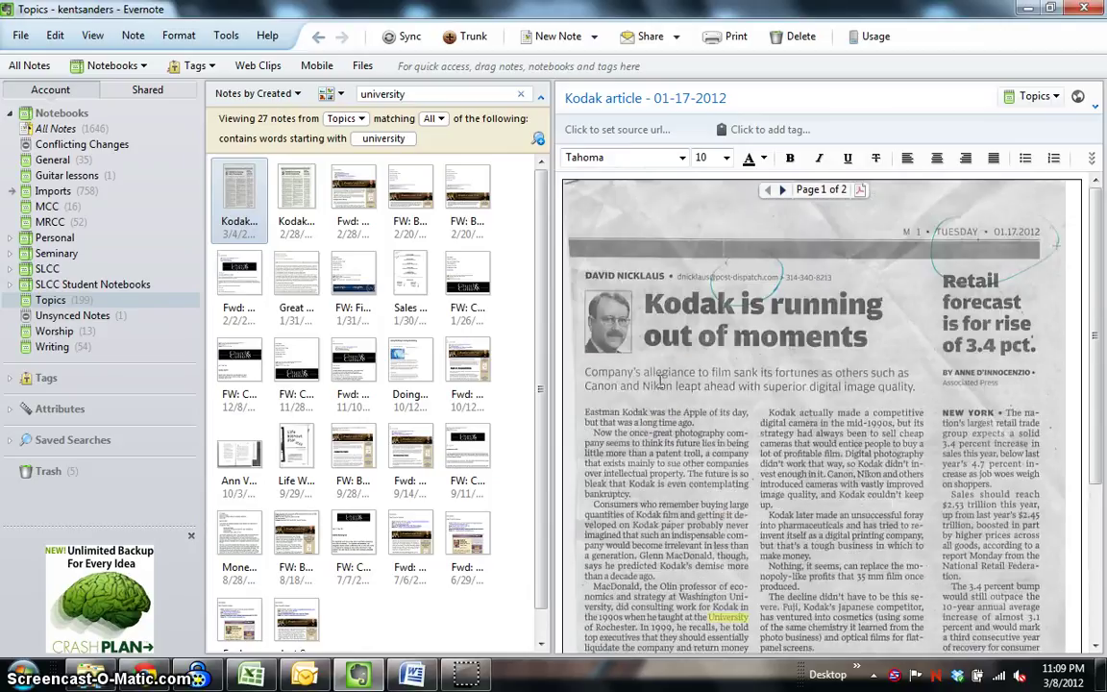
pyautogui.scroll(-3, 659, 380)
pyautogui.scroll(3, 663, 375)
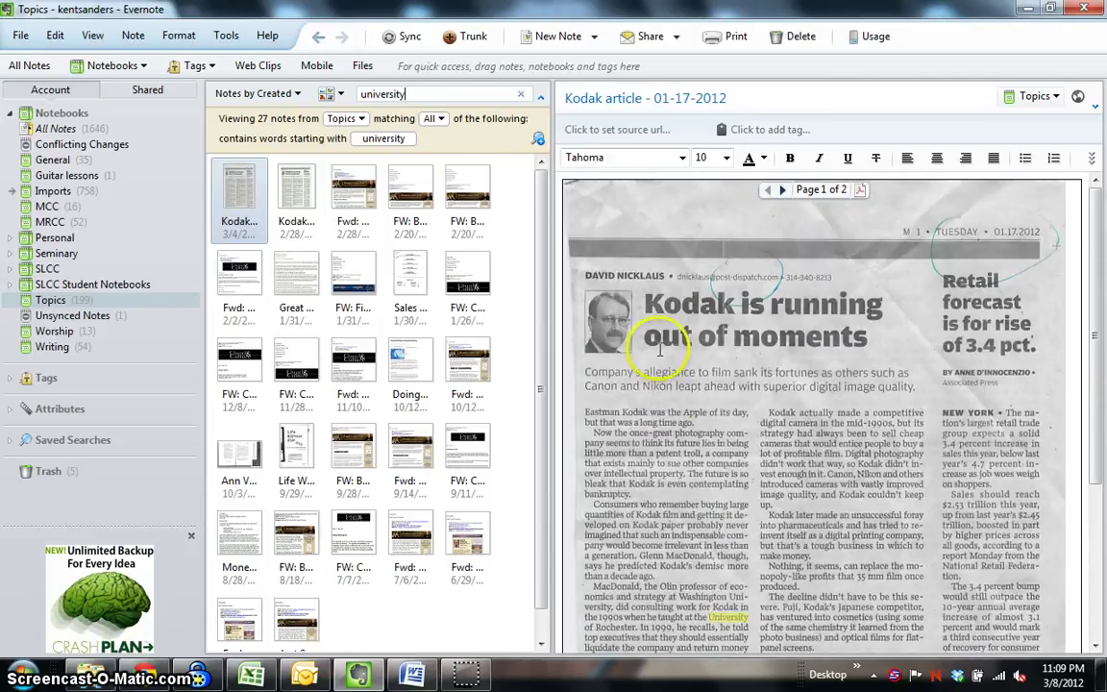
pyautogui.click(295, 197)
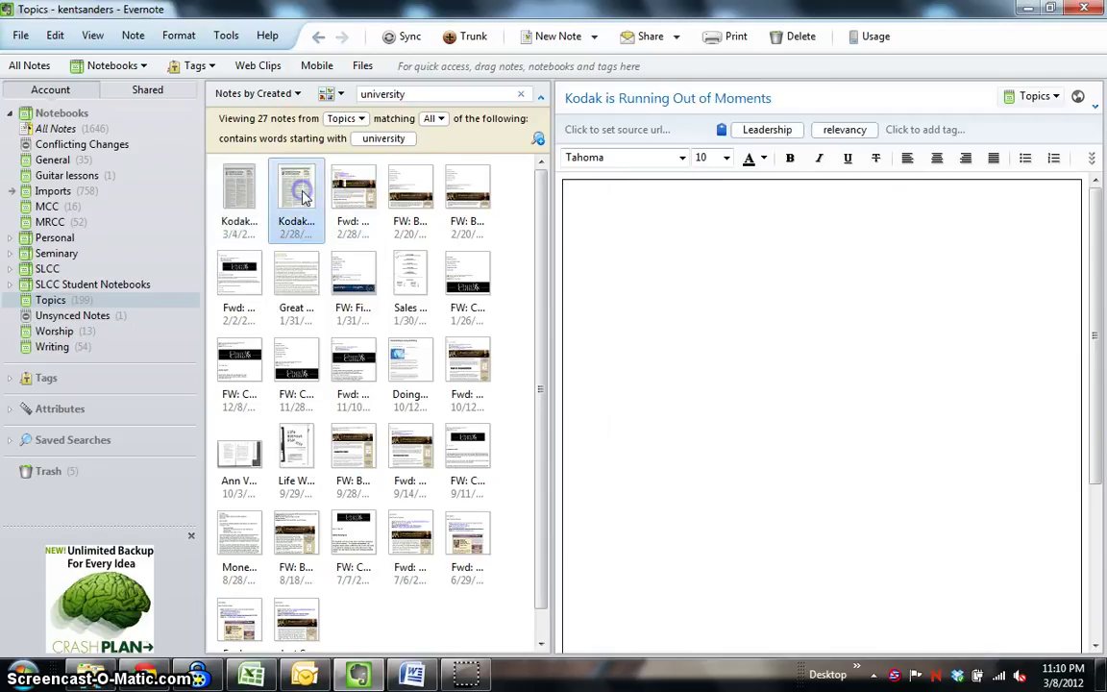
pyautogui.scroll(-3, 665, 348)
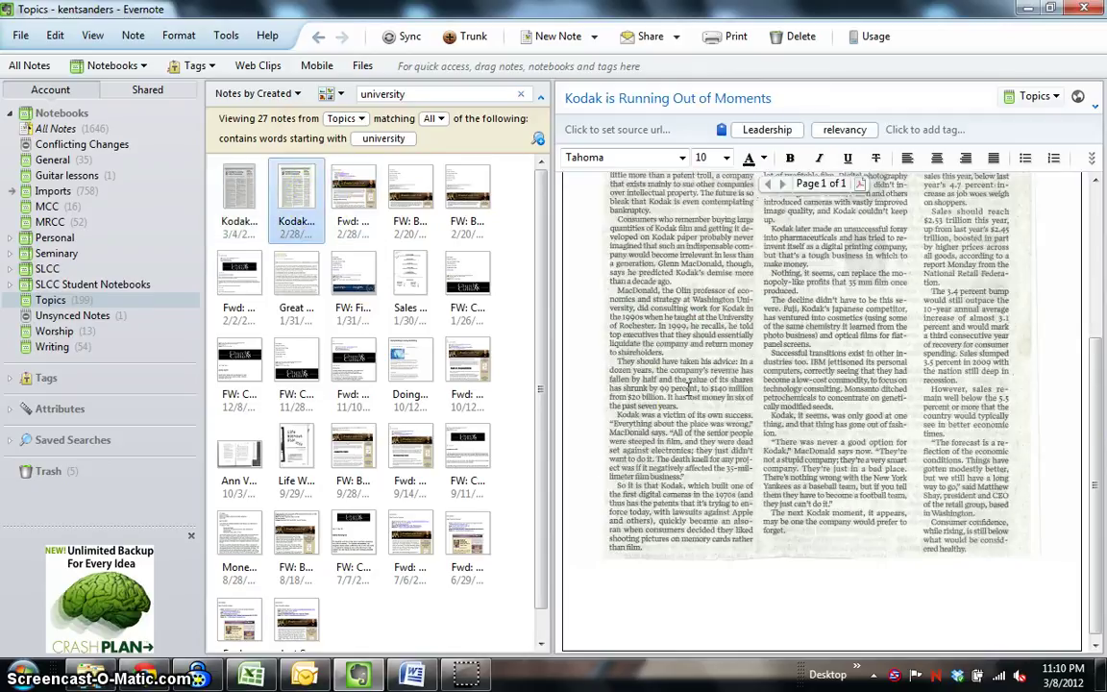
pyautogui.scroll(3, 687, 388)
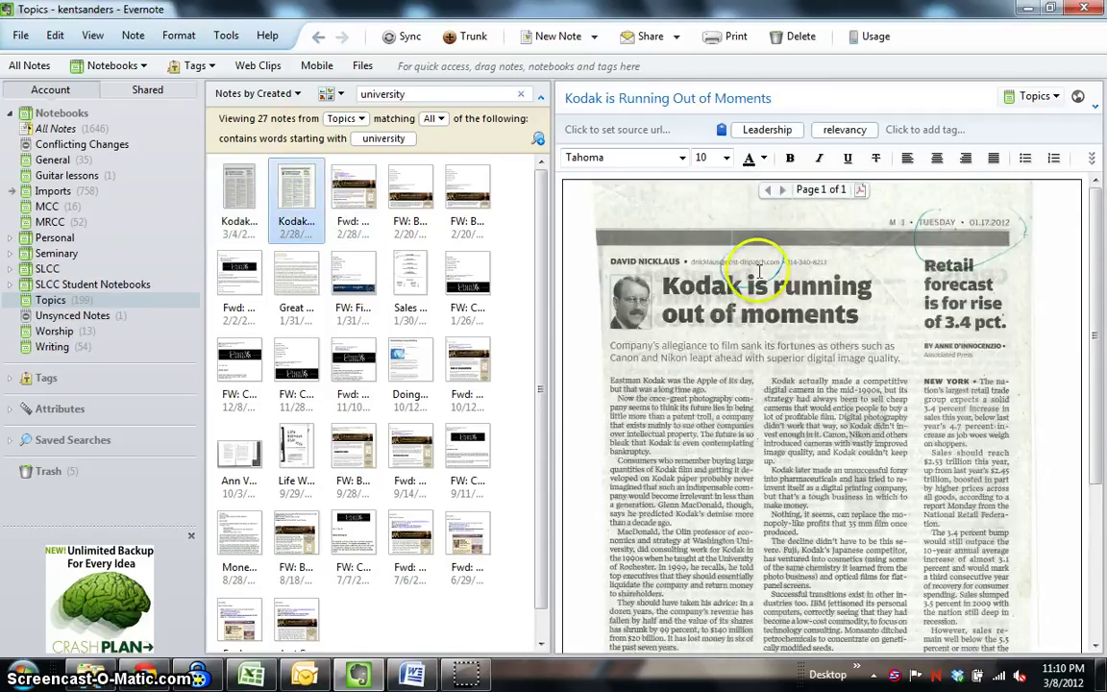
pyautogui.scroll(-3, 741, 410)
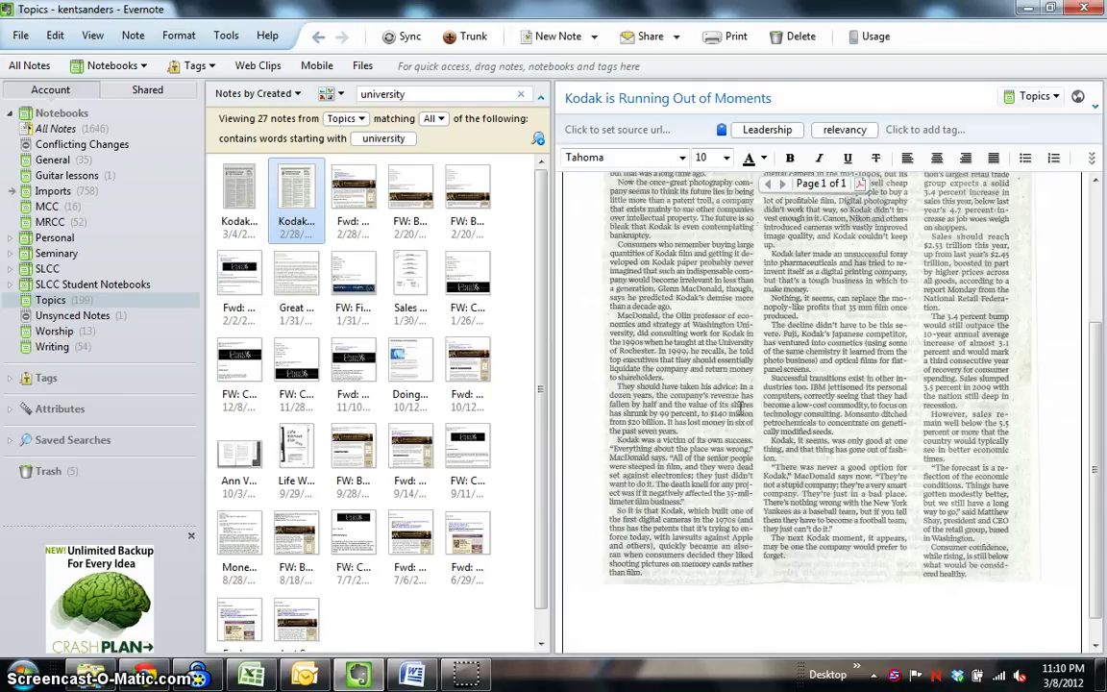
pyautogui.scroll(1, 740, 410)
pyautogui.scroll(2, 734, 408)
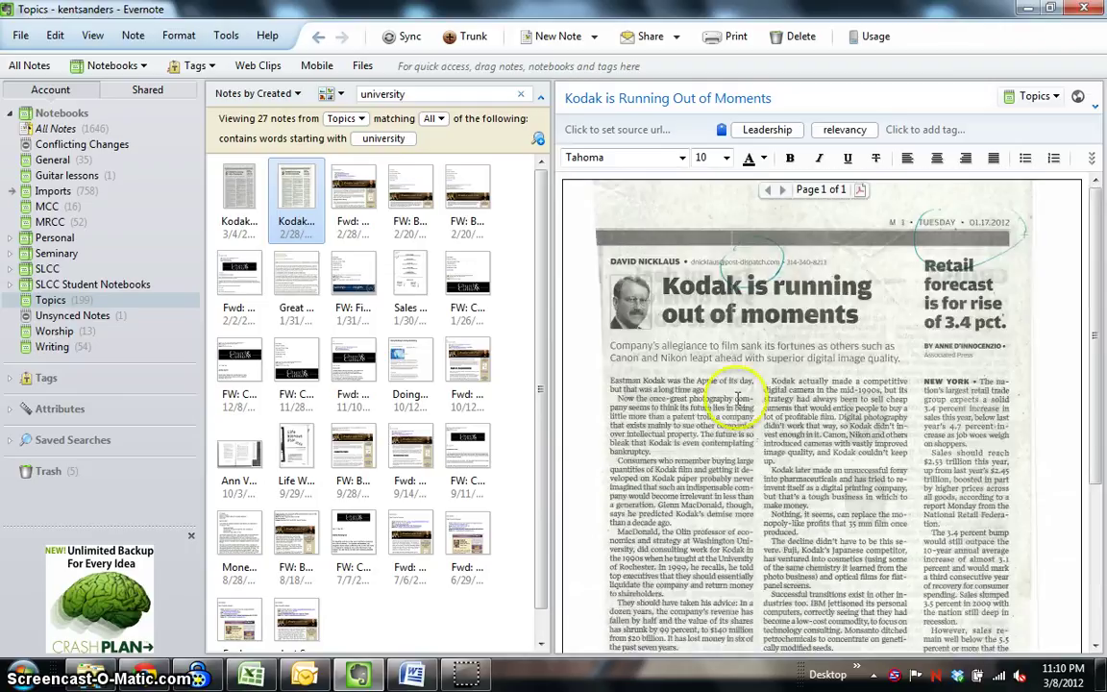
# Open the Straight Talk On Money note, then read the Breakfast With Fred (3/16): Critical Character email.
pyautogui.click(353, 206)
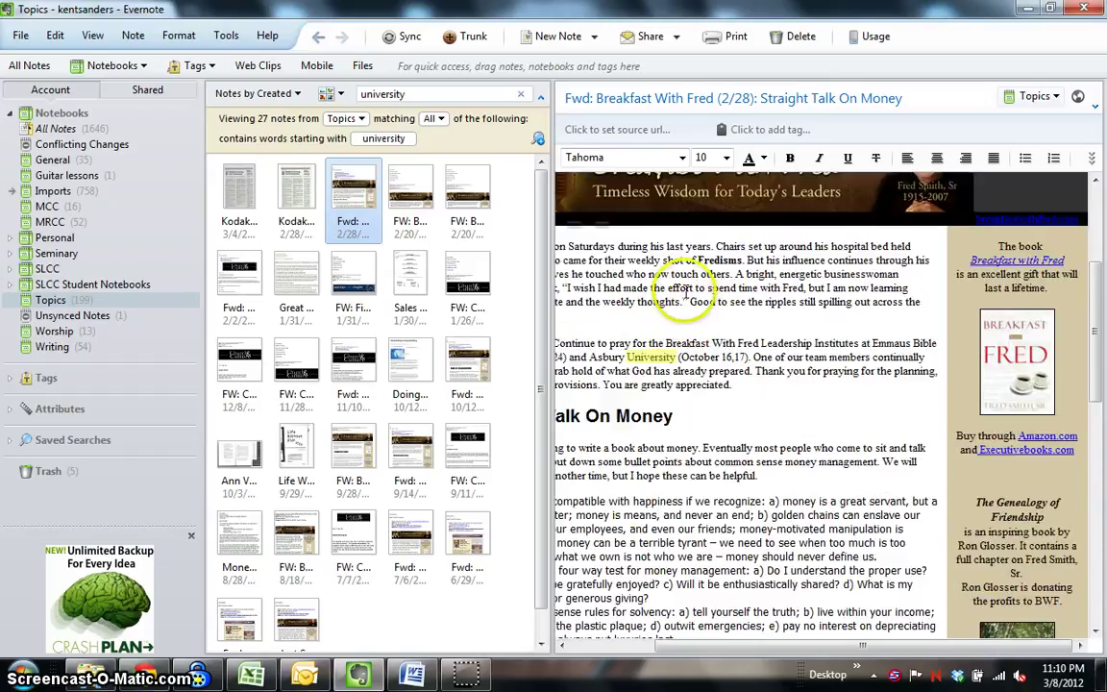
pyautogui.moveTo(693, 653); pyautogui.dragTo(610, 651)
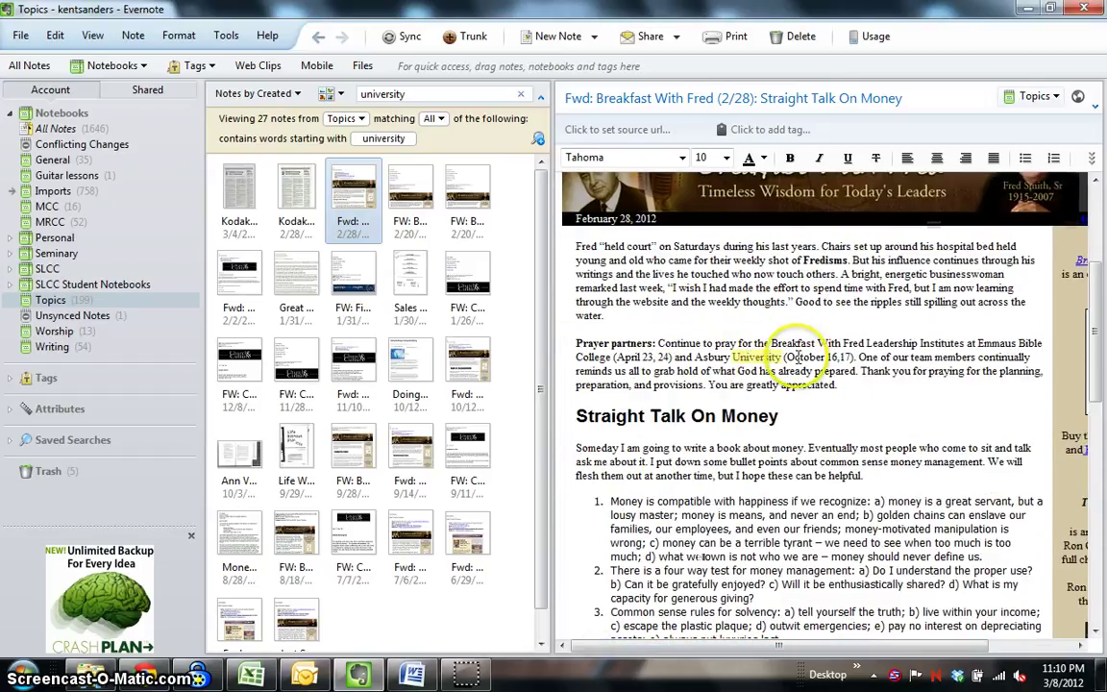
pyautogui.click(409, 192)
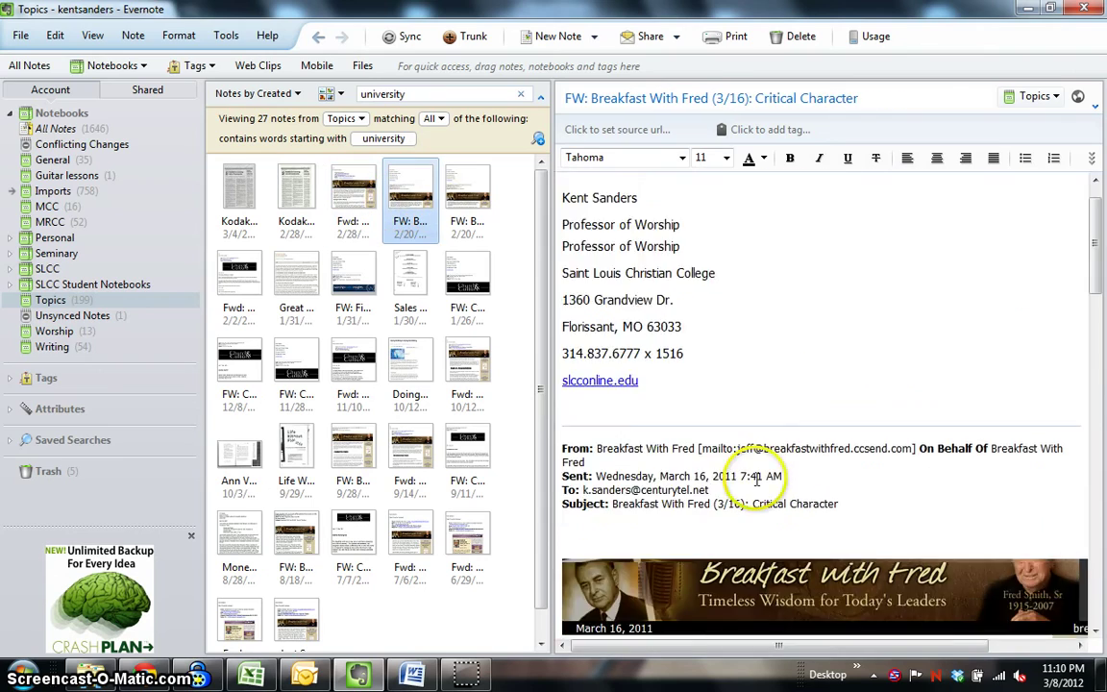
pyautogui.scroll(-15, 756, 480)
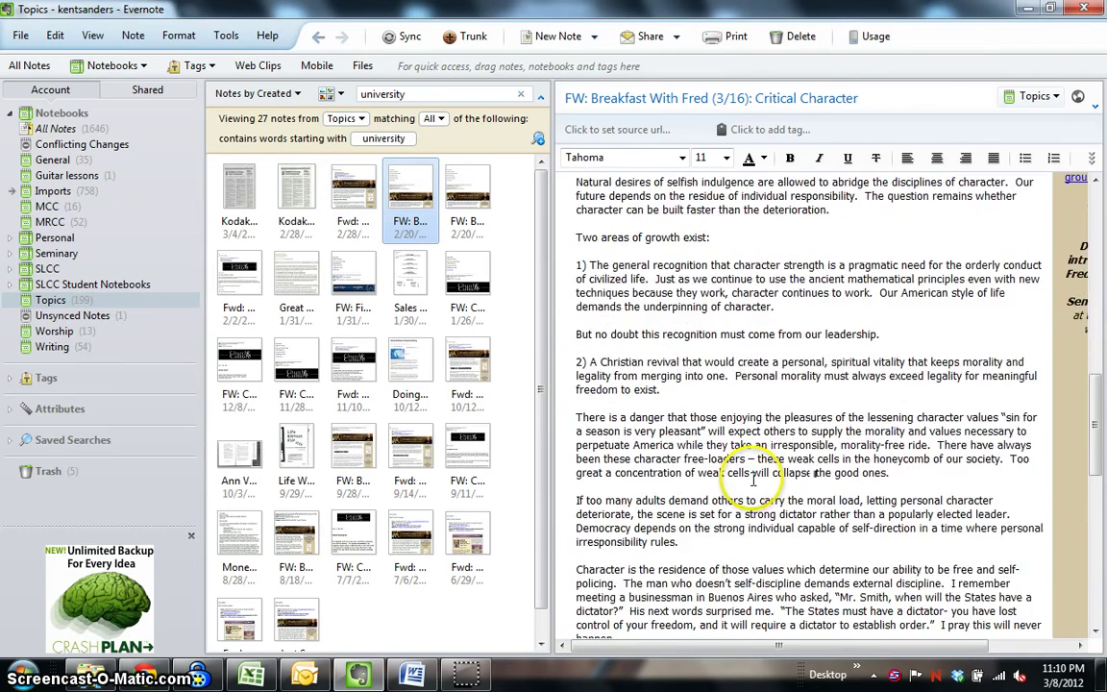
pyautogui.scroll(-8, 756, 481)
pyautogui.scroll(13, 752, 478)
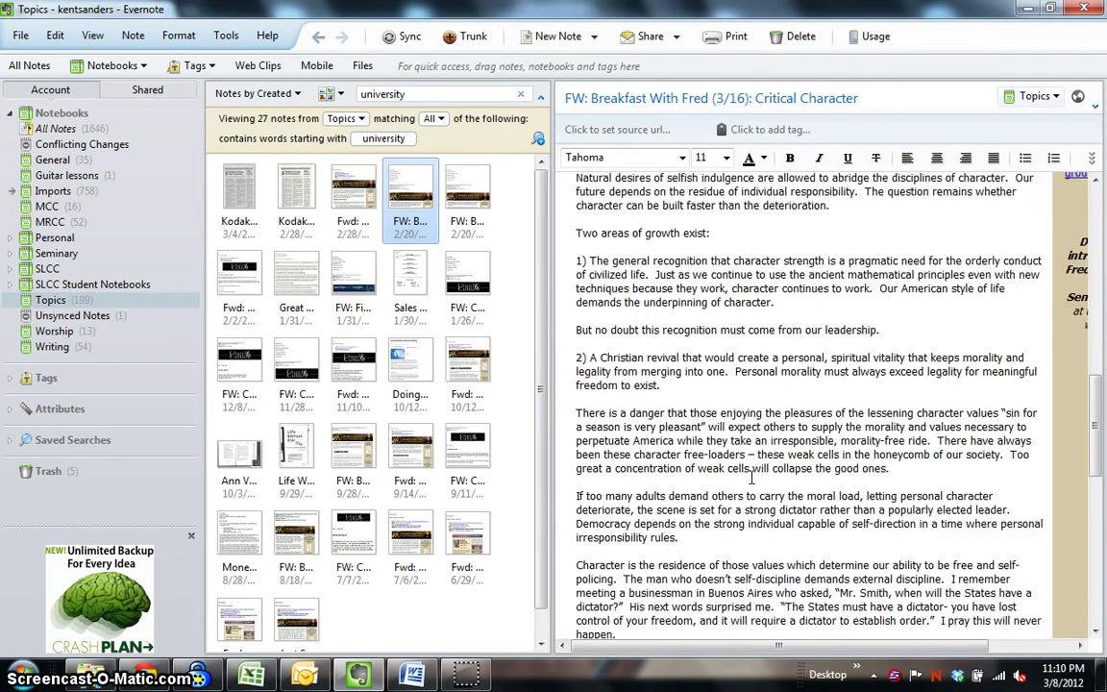
pyautogui.scroll(6, 752, 478)
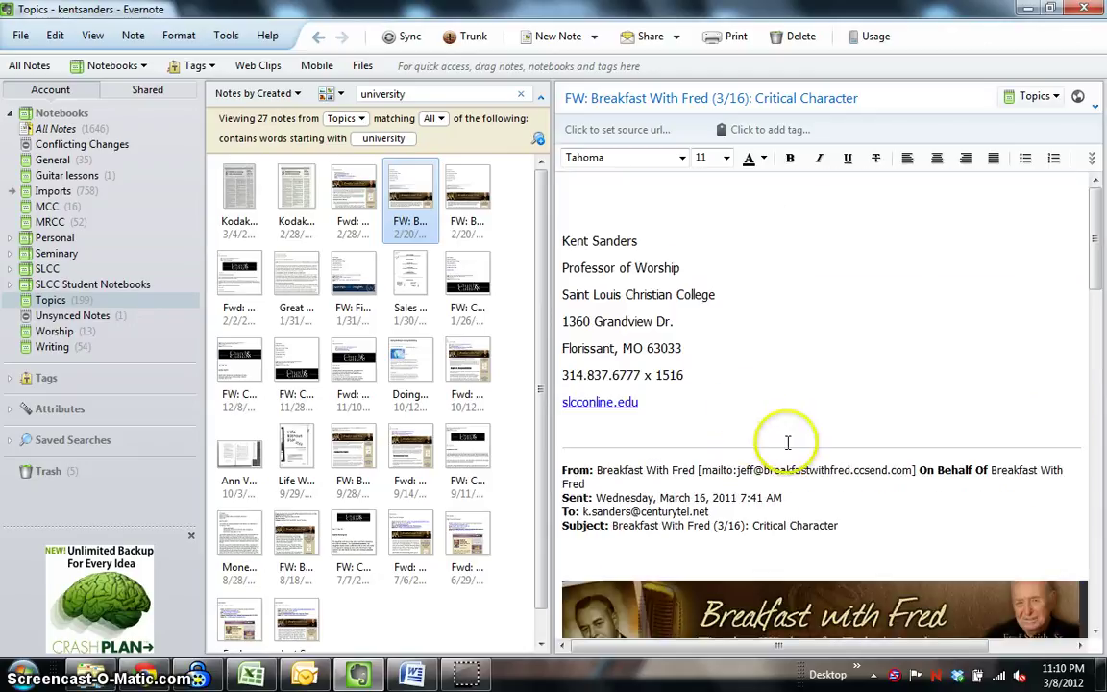
pyautogui.scroll(-3, 745, 384)
pyautogui.scroll(-3, 787, 442)
pyautogui.scroll(-10, 788, 441)
pyautogui.scroll(18, 774, 423)
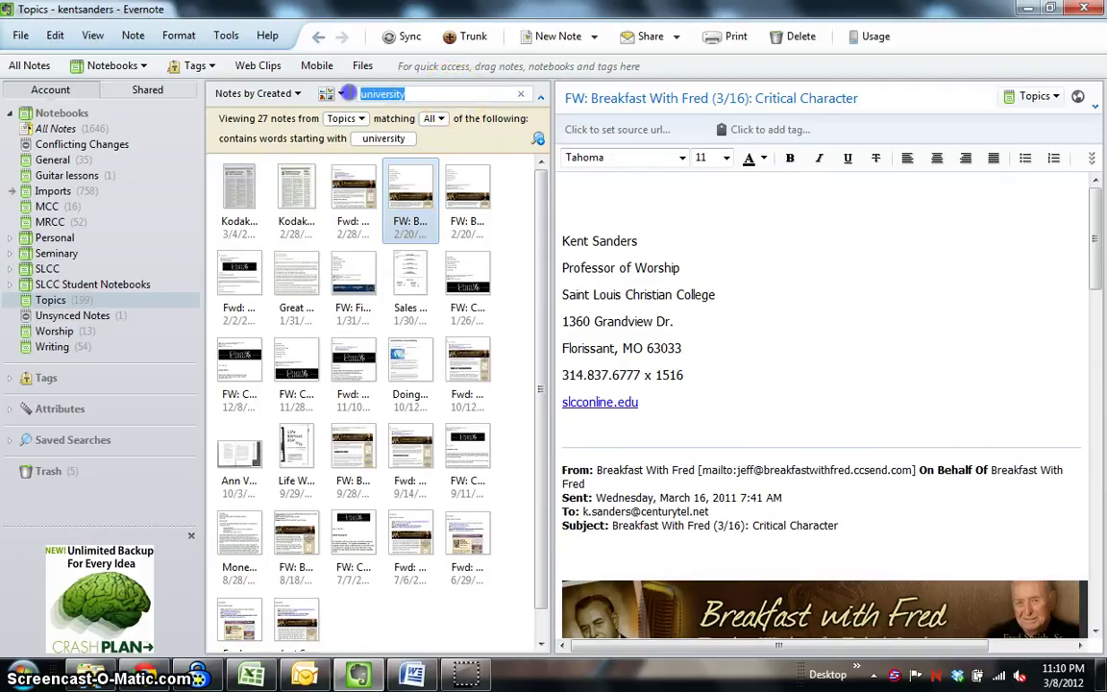
pyautogui.write('eq')
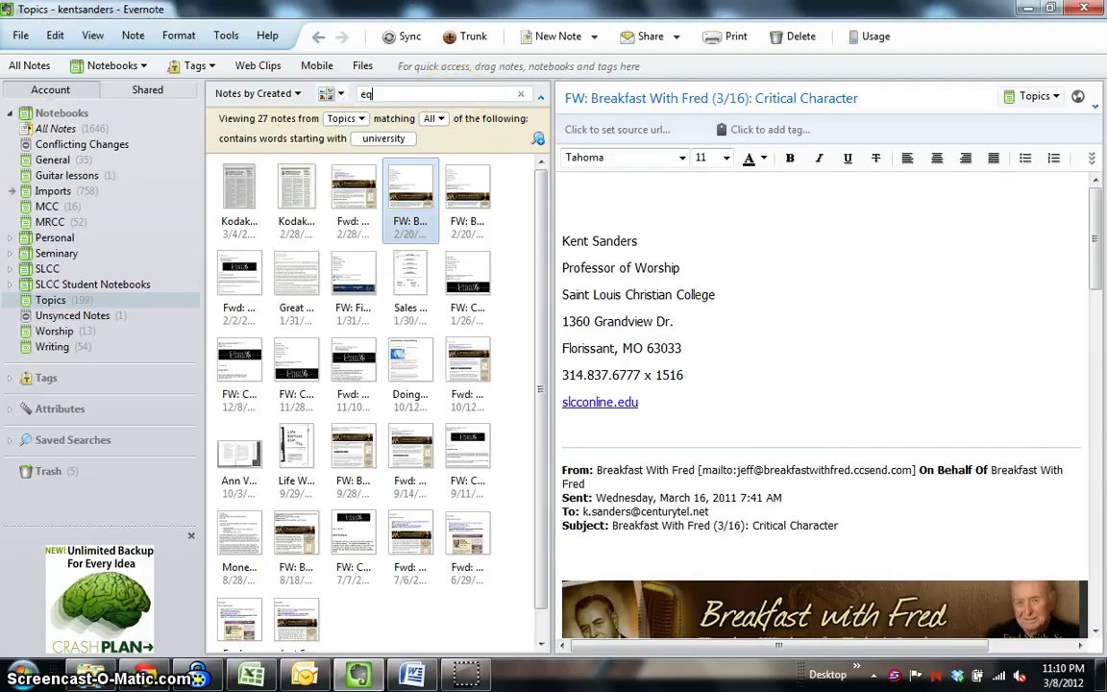
pyautogui.write('uipment')
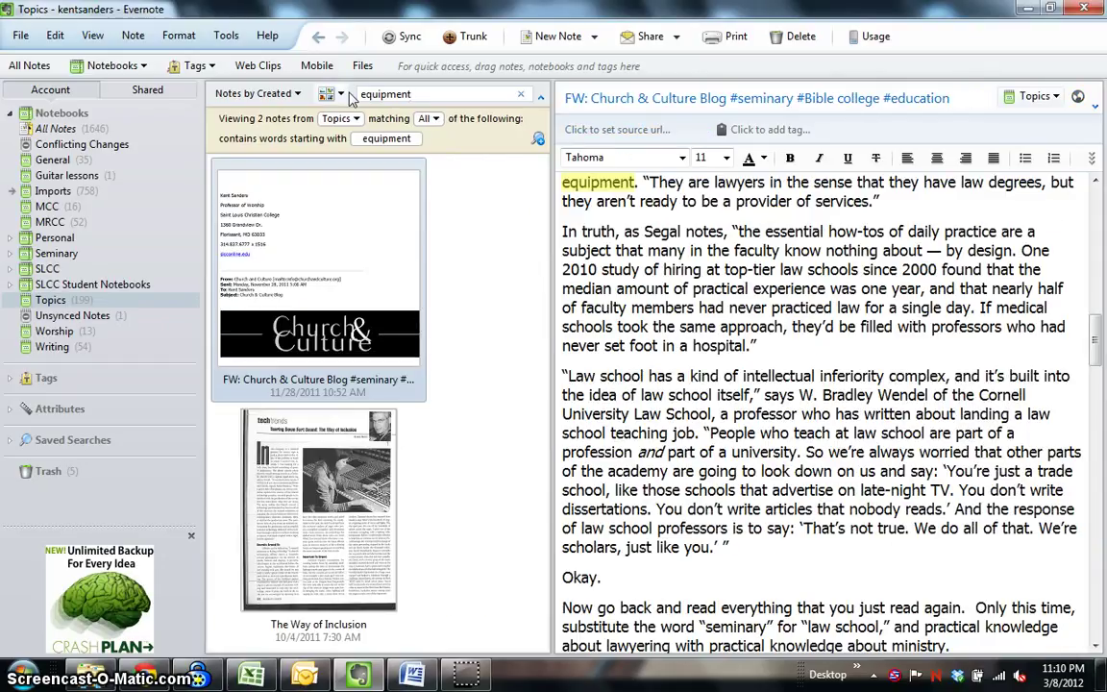
pyautogui.click(250, 250)
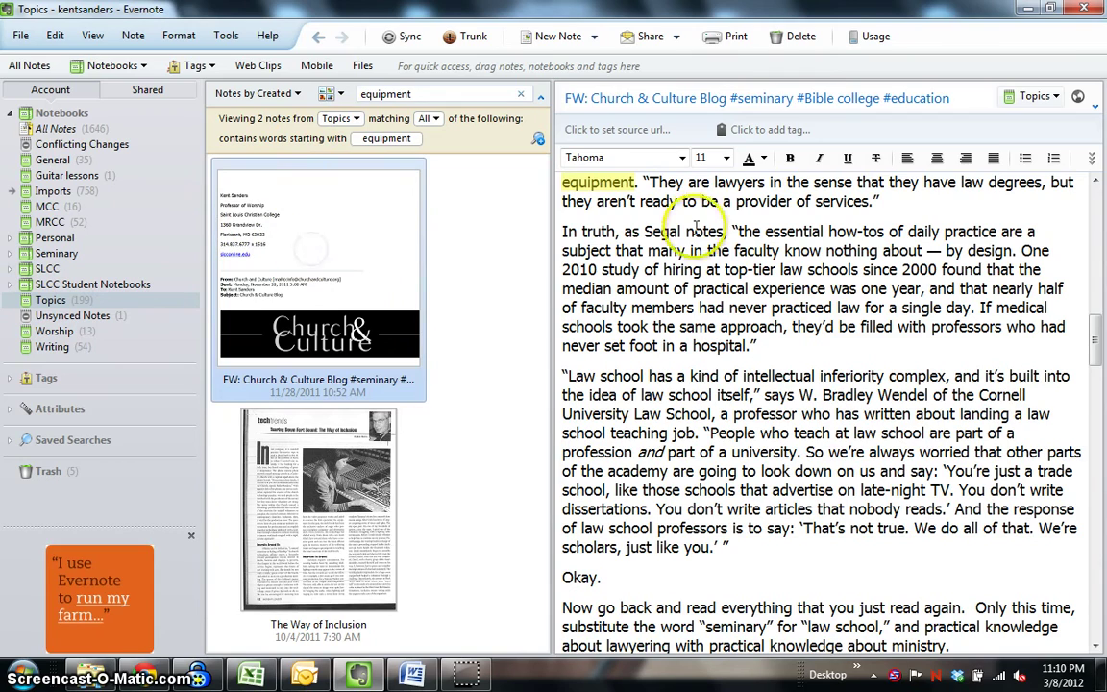
pyautogui.scroll(-20, 684, 321)
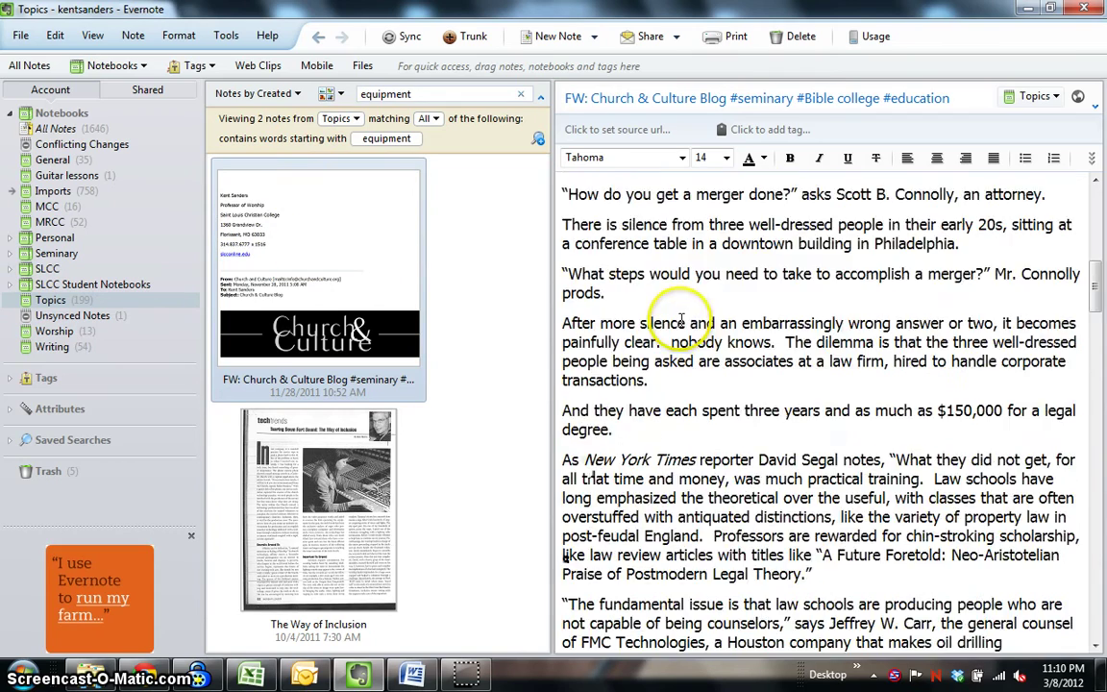
pyautogui.scroll(-20, 680, 320)
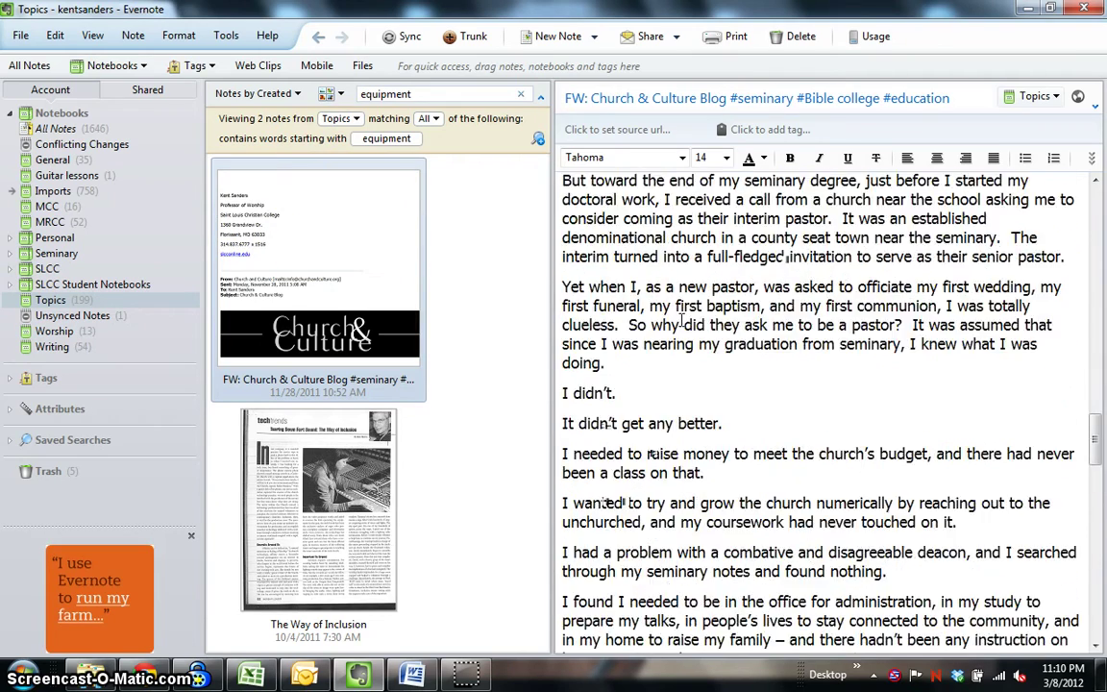
pyautogui.scroll(20, 681, 318)
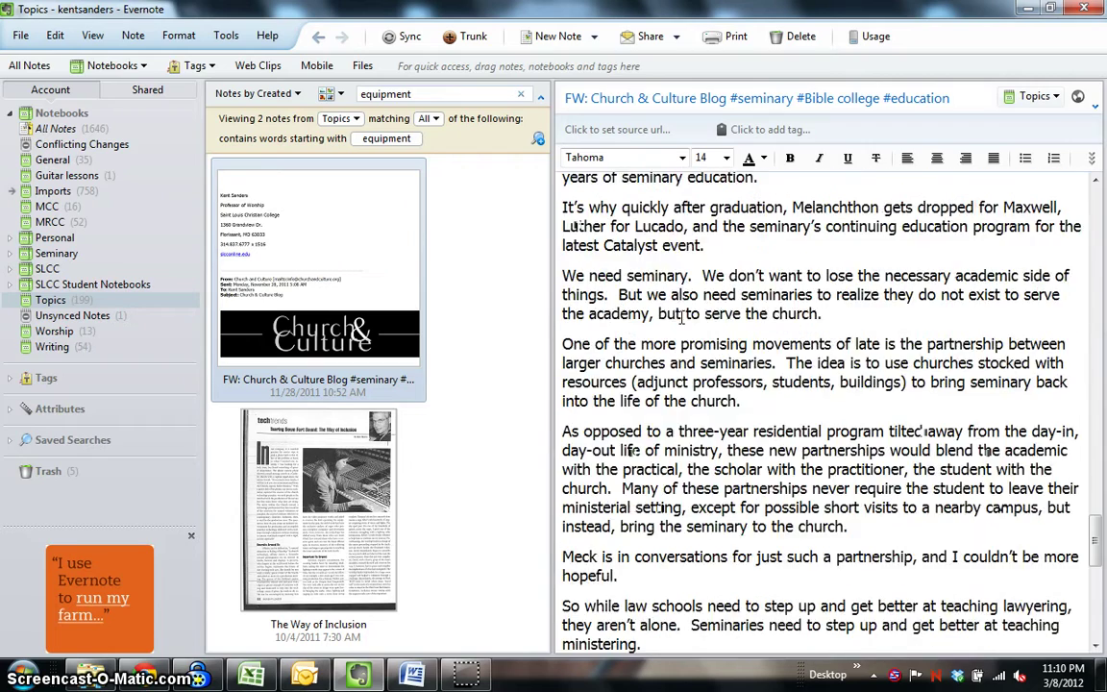
pyautogui.scroll(20, 681, 318)
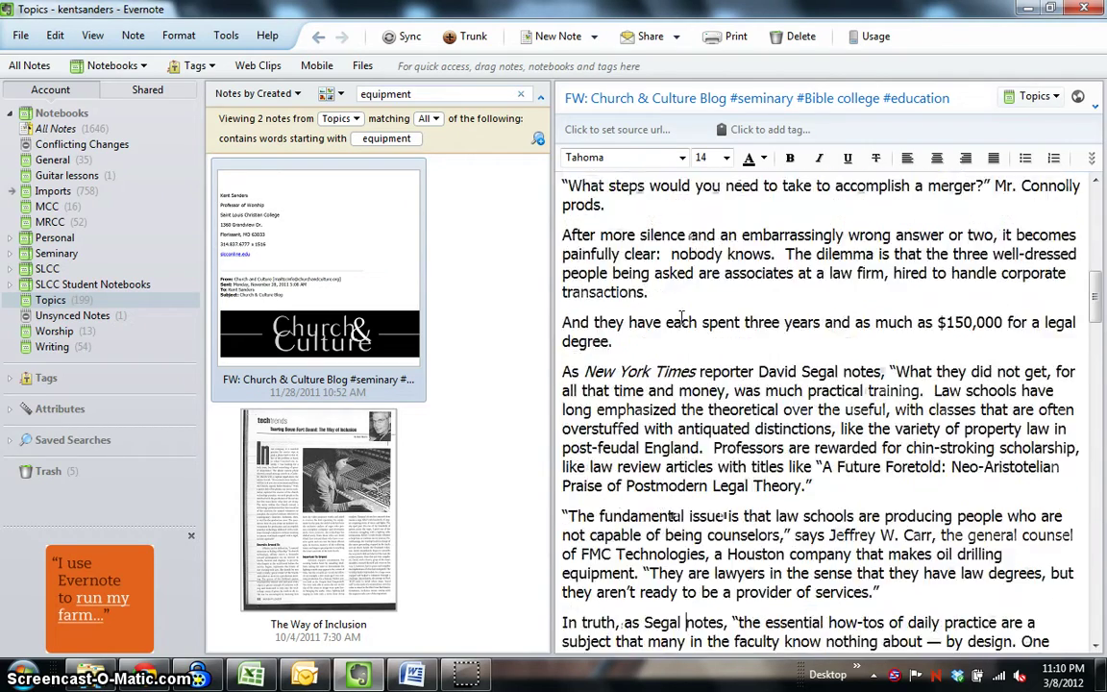
pyautogui.scroll(-20, 681, 319)
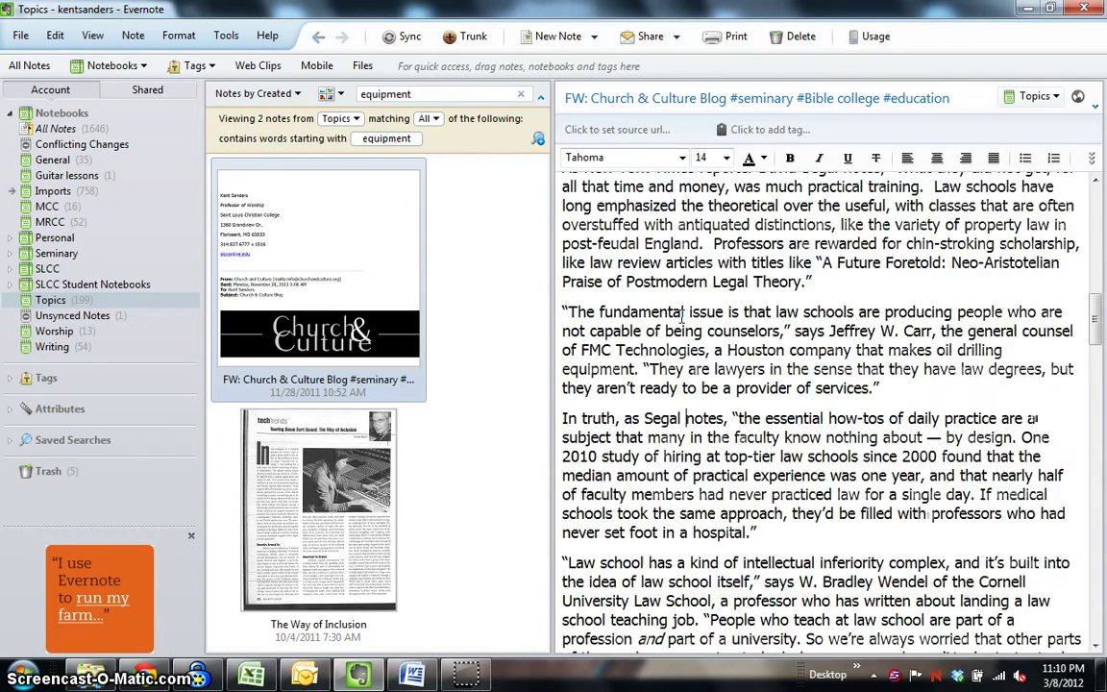
pyautogui.scroll(-20, 681, 318)
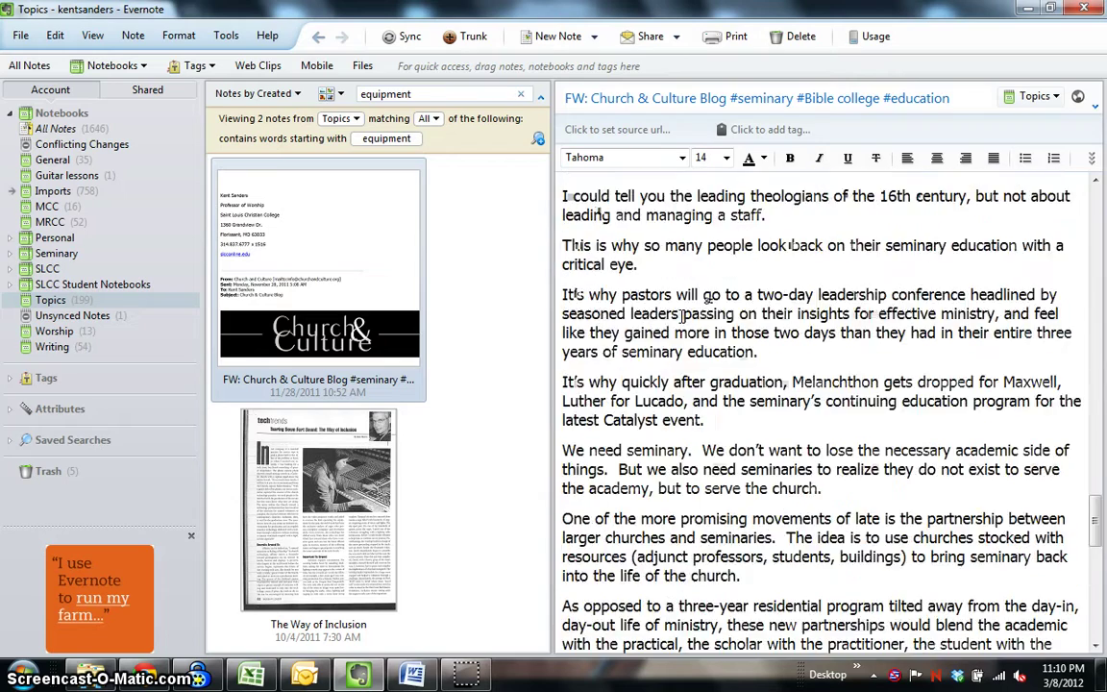
pyautogui.scroll(-5, 682, 318)
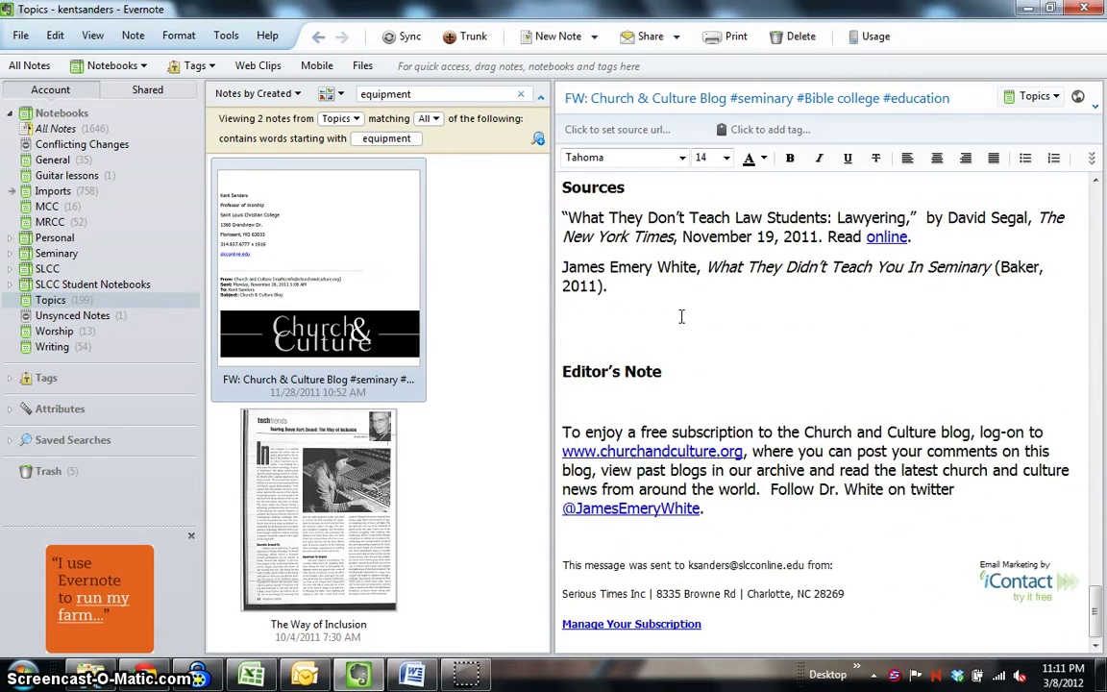
pyautogui.scroll(20, 681, 318)
pyautogui.scroll(20, 682, 319)
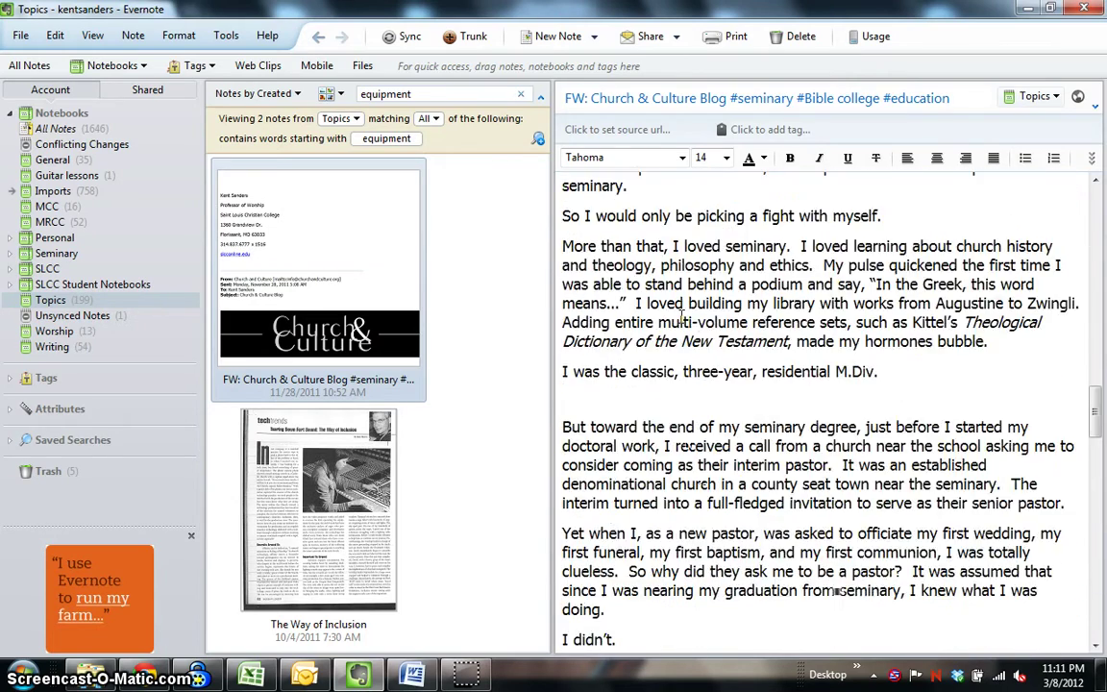
pyautogui.scroll(5, 678, 317)
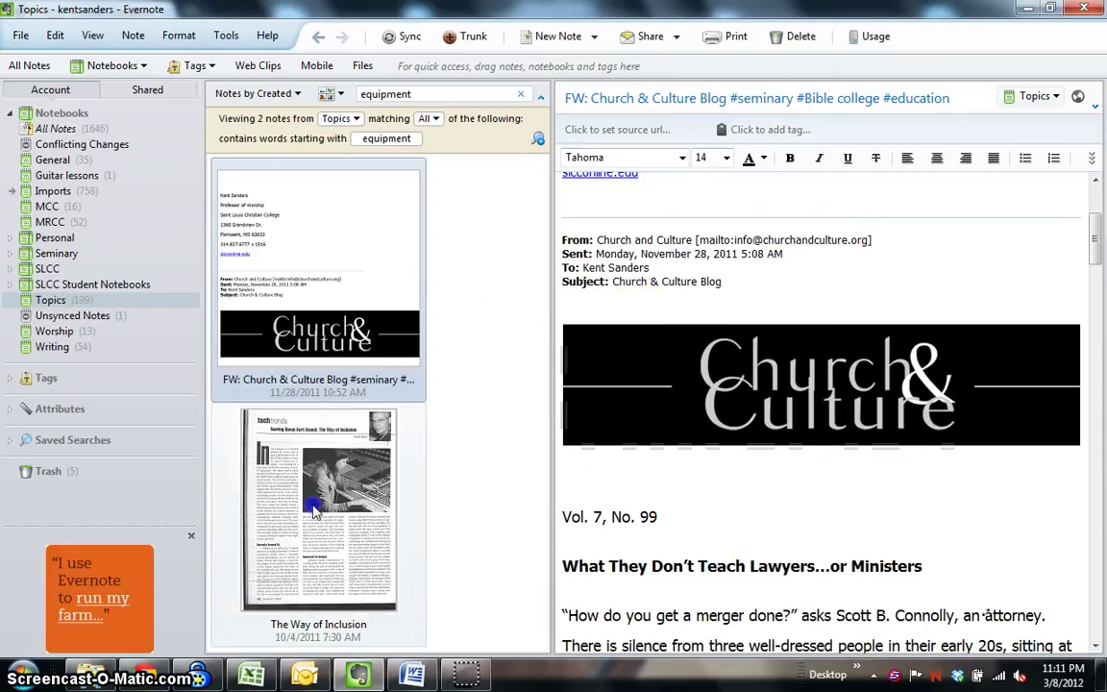
# Open 'The Way of Inclusion' scan, view page 2, then return to page 1.
pyautogui.click(309, 438)
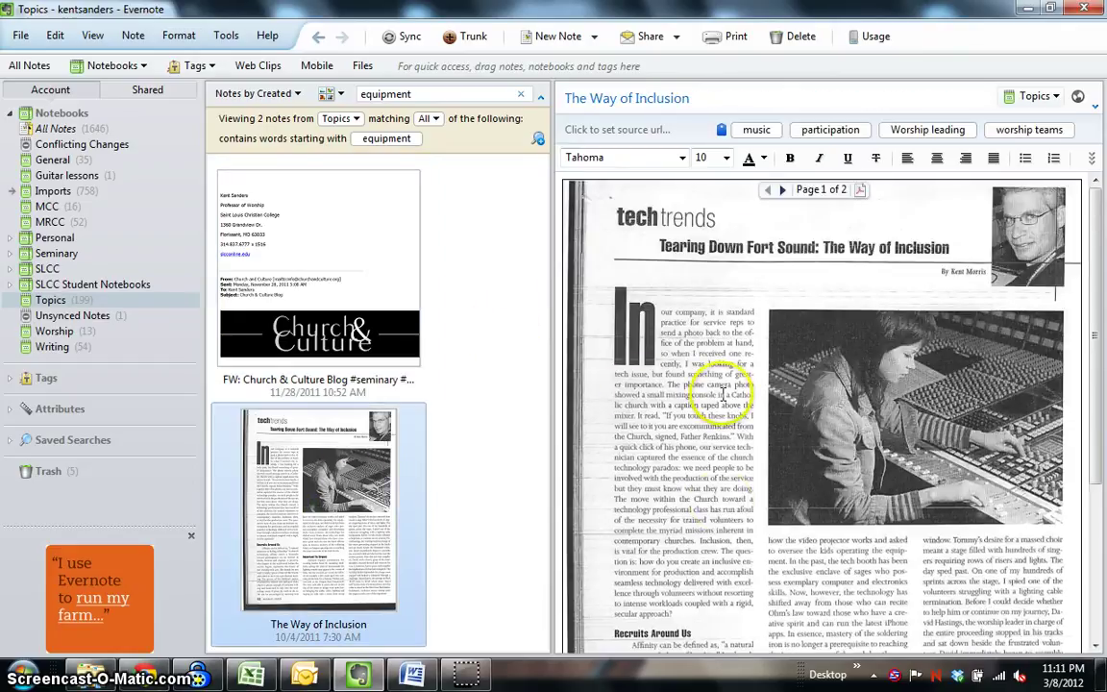
pyautogui.scroll(-5, 719, 385)
pyautogui.scroll(5, 716, 383)
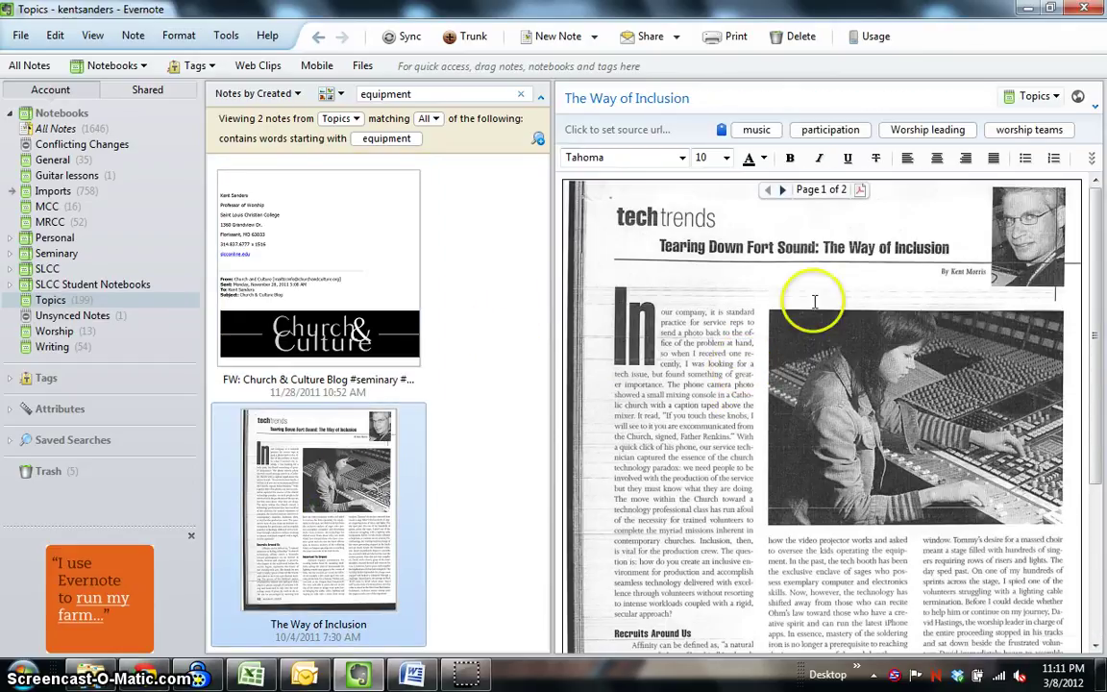
pyautogui.click(786, 190)
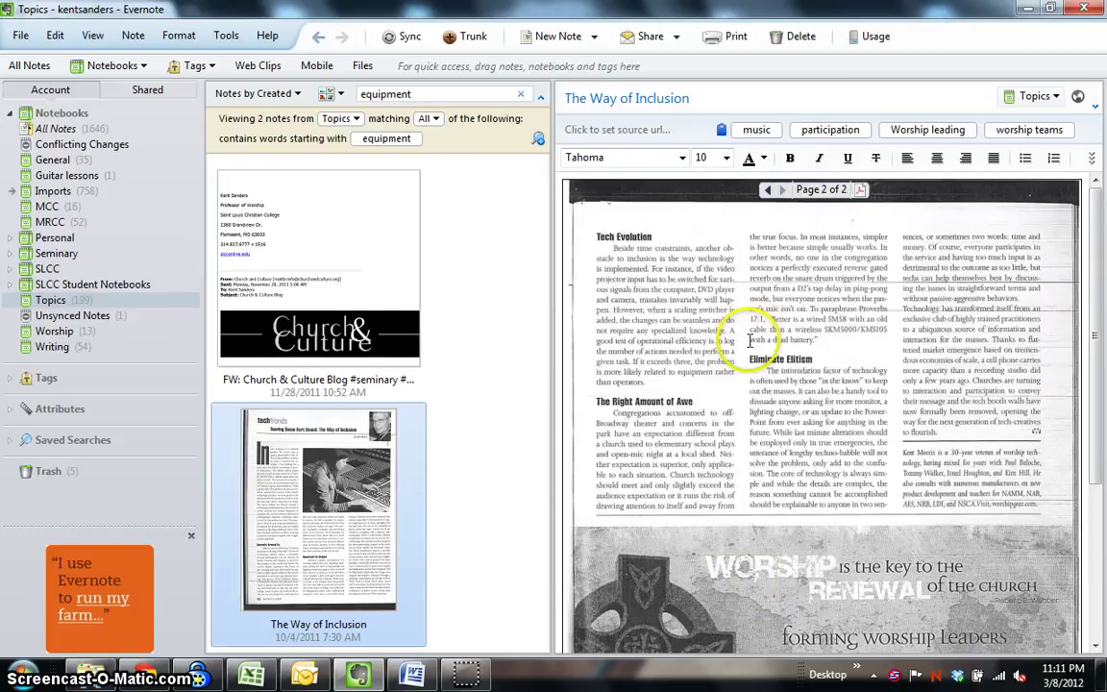
pyautogui.scroll(-3, 721, 317)
pyautogui.scroll(3, 754, 317)
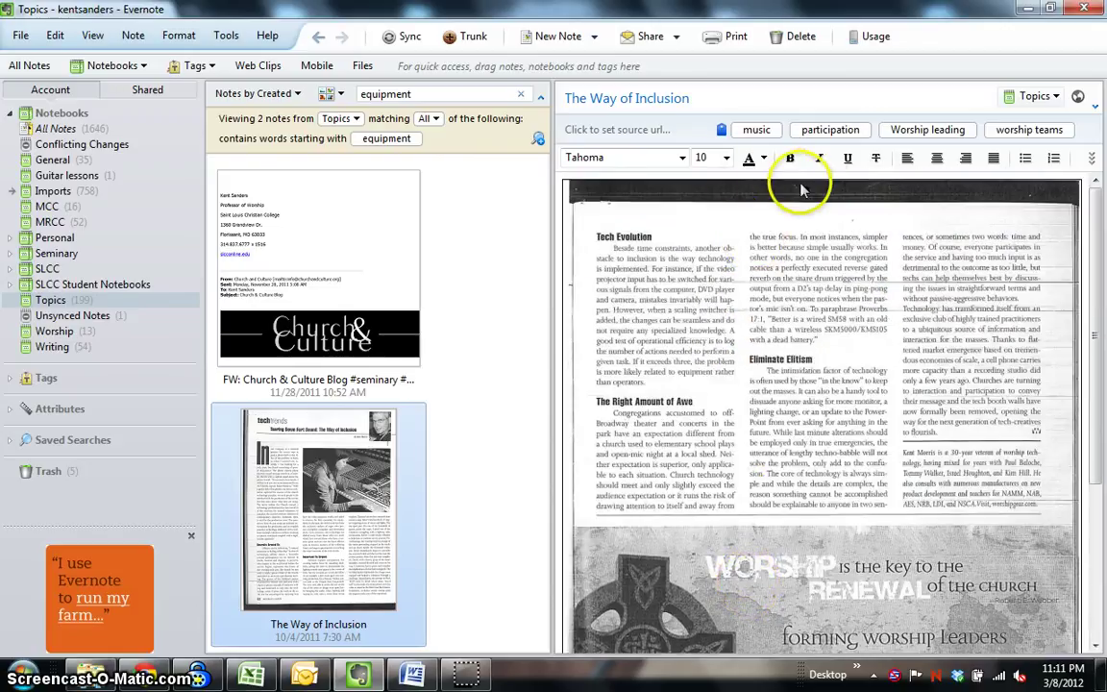
pyautogui.click(767, 190)
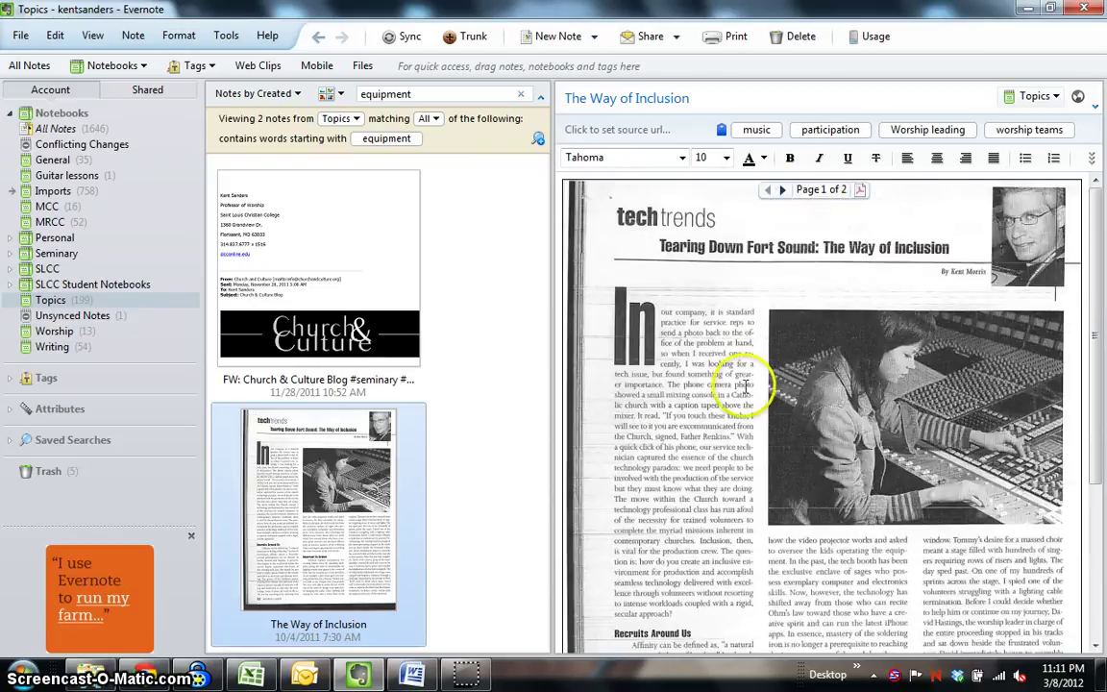
pyautogui.scroll(-3, 730, 401)
pyautogui.scroll(3, 733, 403)
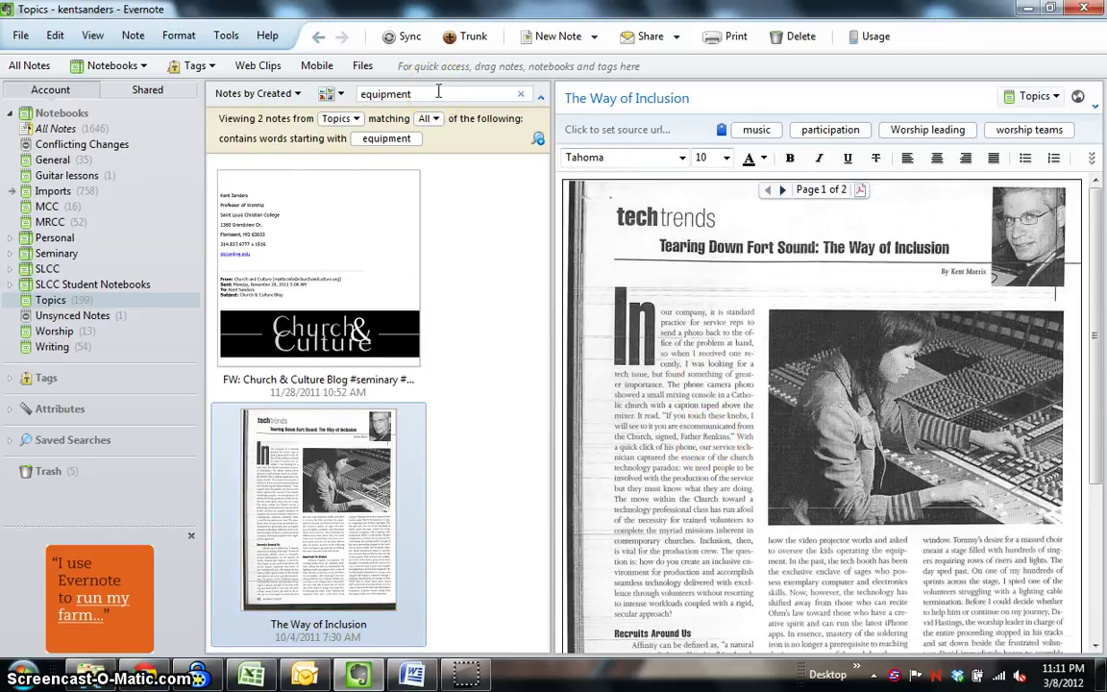
# Replace the search with 'kodak', listing 4 Topics notes, and narrow the notes list.
pyautogui.press('BackSpace')
pyautogui.press('BackSpace')
pyautogui.press('BackSpace')
pyautogui.press('BackSpace')
pyautogui.press('BackSpace')
pyautogui.press('BackSpace')
pyautogui.press('BackSpace')
pyautogui.press('BackSpace')
pyautogui.press('BackSpace')
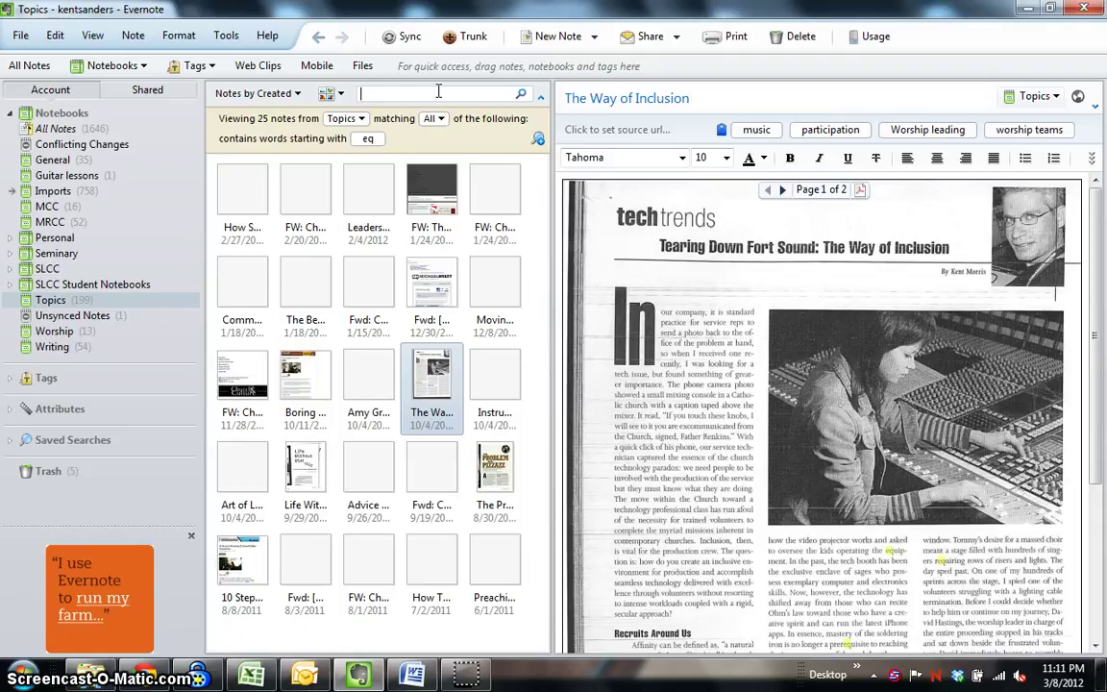
pyautogui.write('kodak')
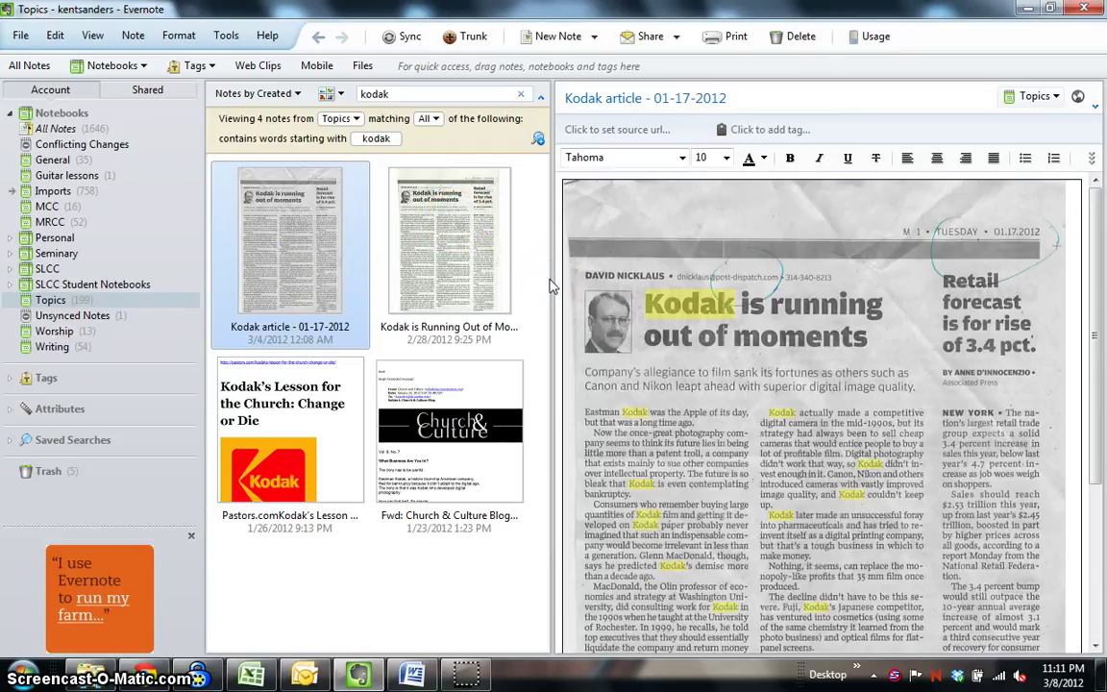
pyautogui.moveTo(551, 278); pyautogui.dragTo(429, 288)
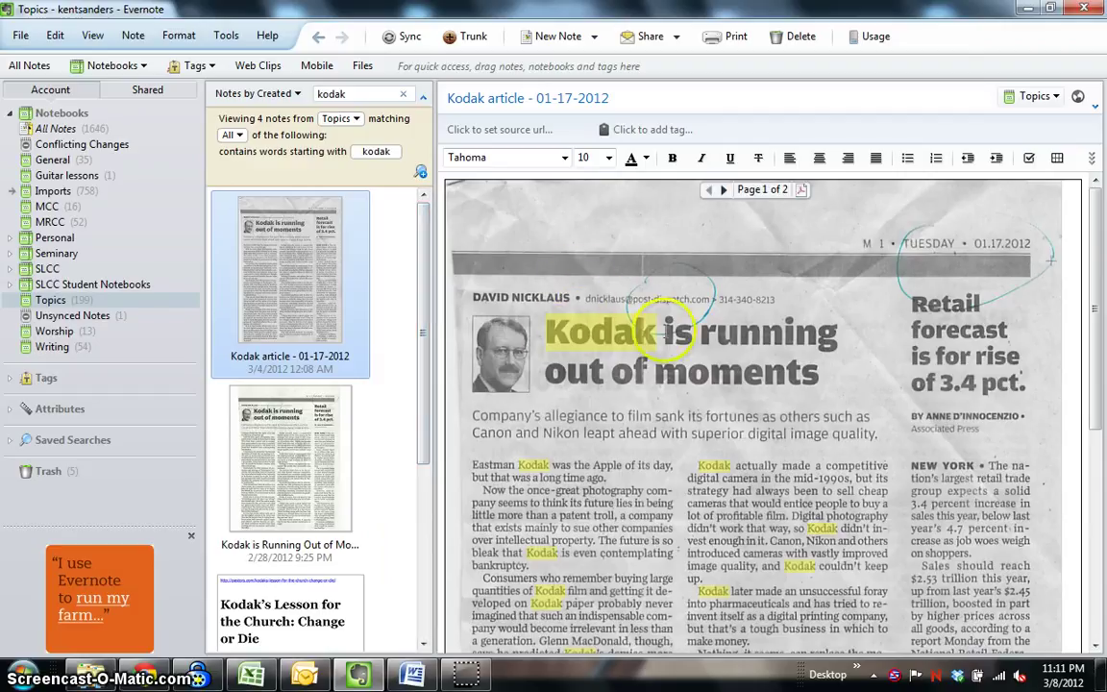
pyautogui.scroll(-4, 581, 375)
pyautogui.scroll(4, 623, 394)
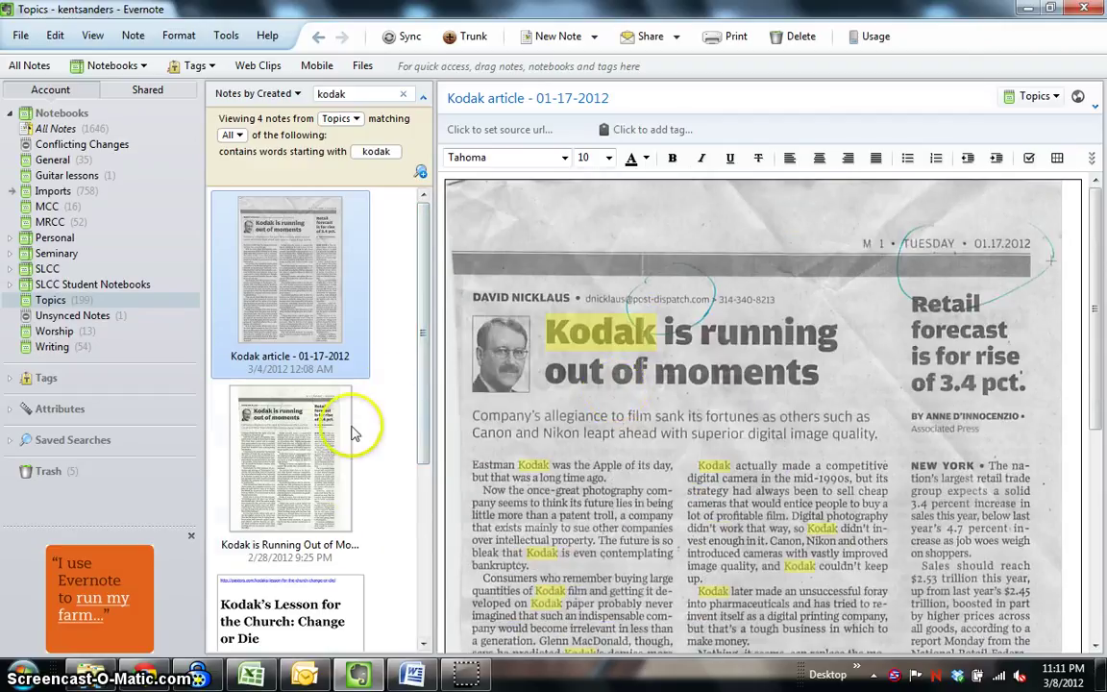
# Open the Pastors.com note 'Kodak's Lesson for the Church: Change or Die' and scroll through it.
pyautogui.click(423, 484)
pyautogui.click(323, 448)
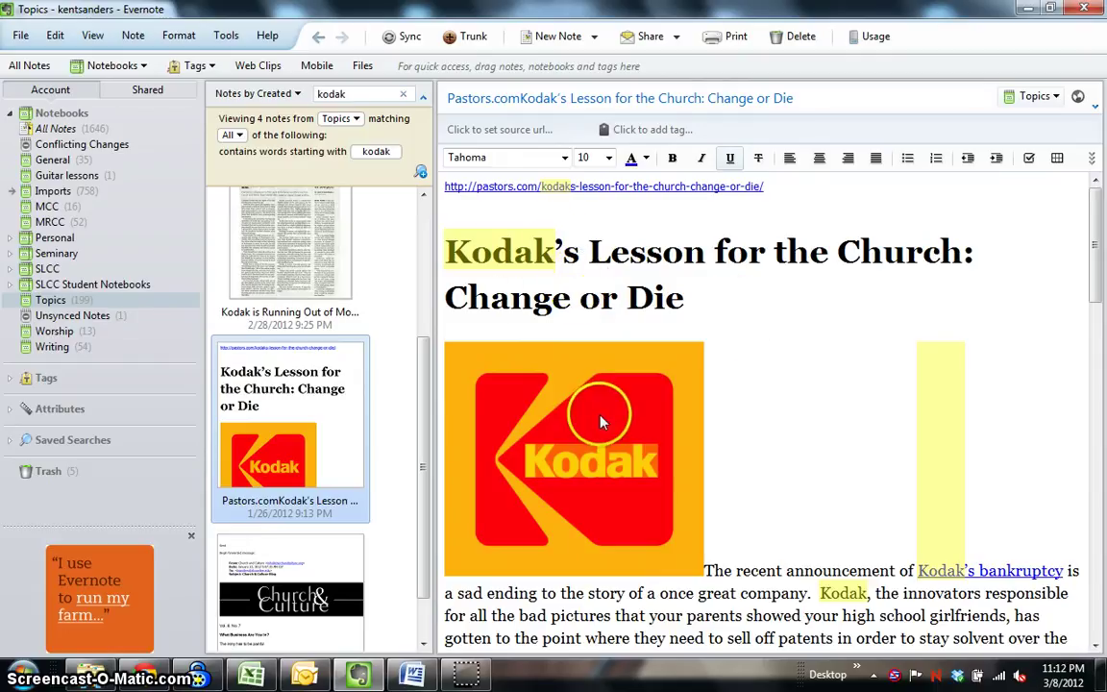
pyautogui.scroll(-5, 576, 384)
pyautogui.scroll(-3, 600, 423)
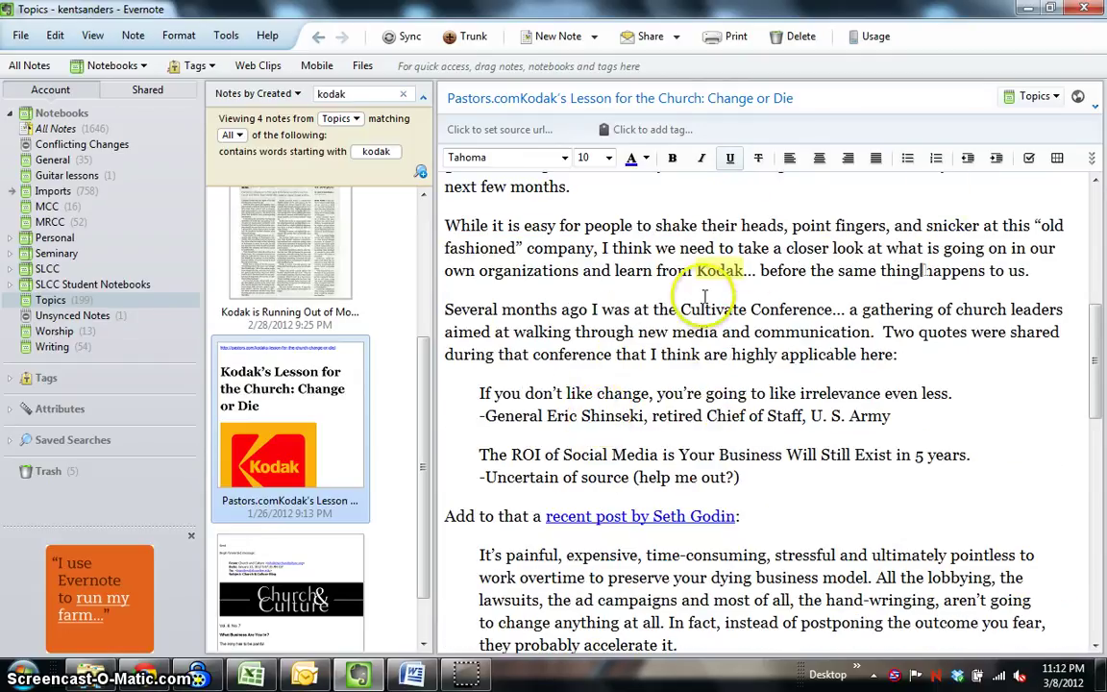
pyautogui.scroll(-6, 586, 386)
pyautogui.scroll(6, 557, 389)
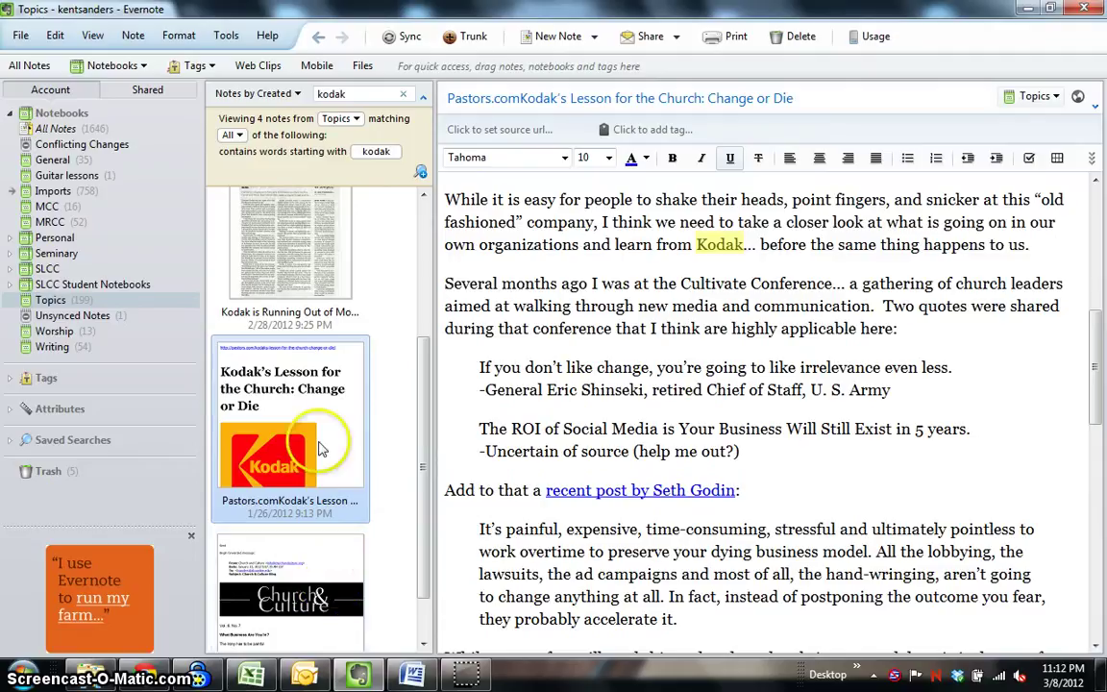
pyautogui.scroll(3, 323, 444)
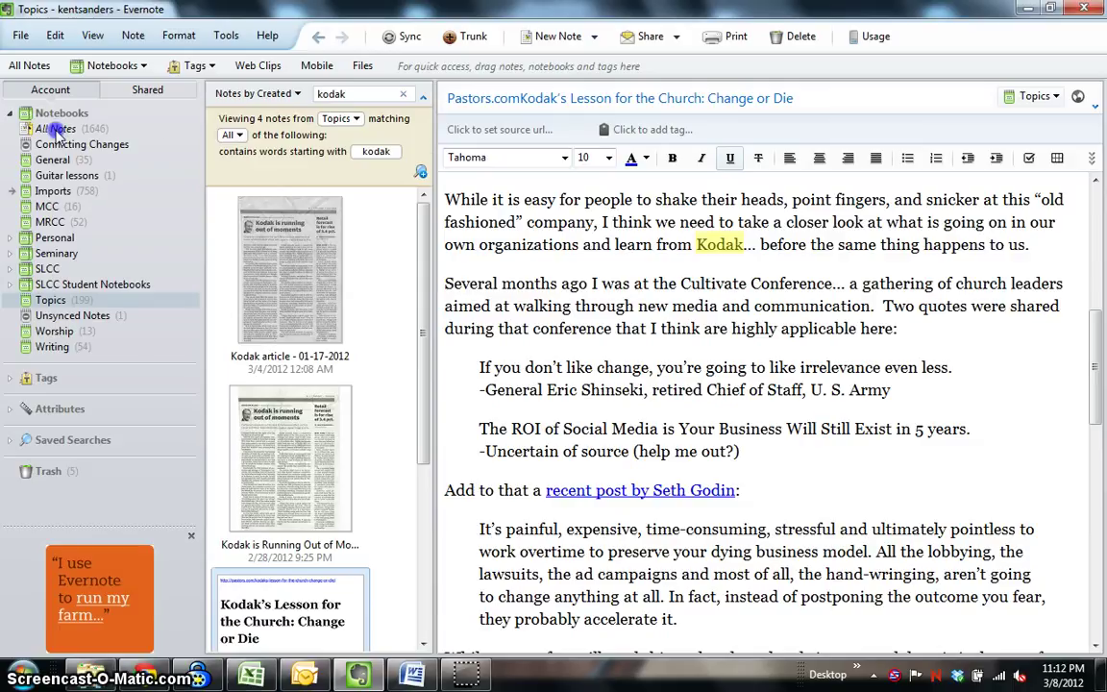
# Search all 1646 notes for 'telecaster' and review the GuitarNuts Telecaster shielding note.
pyautogui.click(55, 127)
pyautogui.click(373, 94)
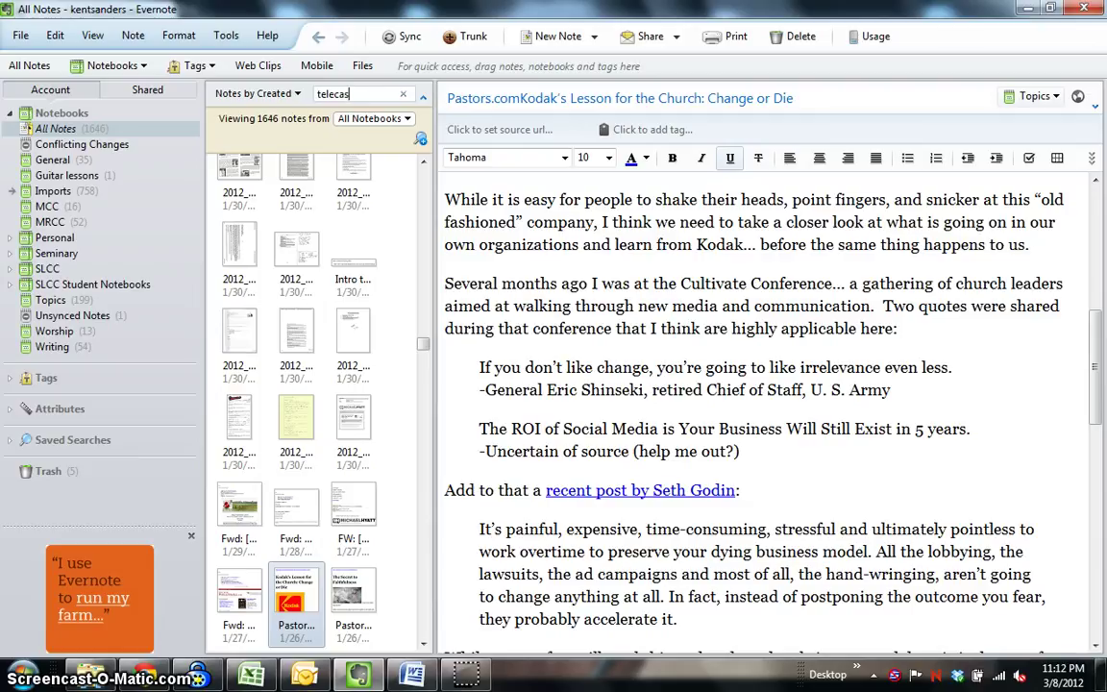
pyautogui.write('ter')
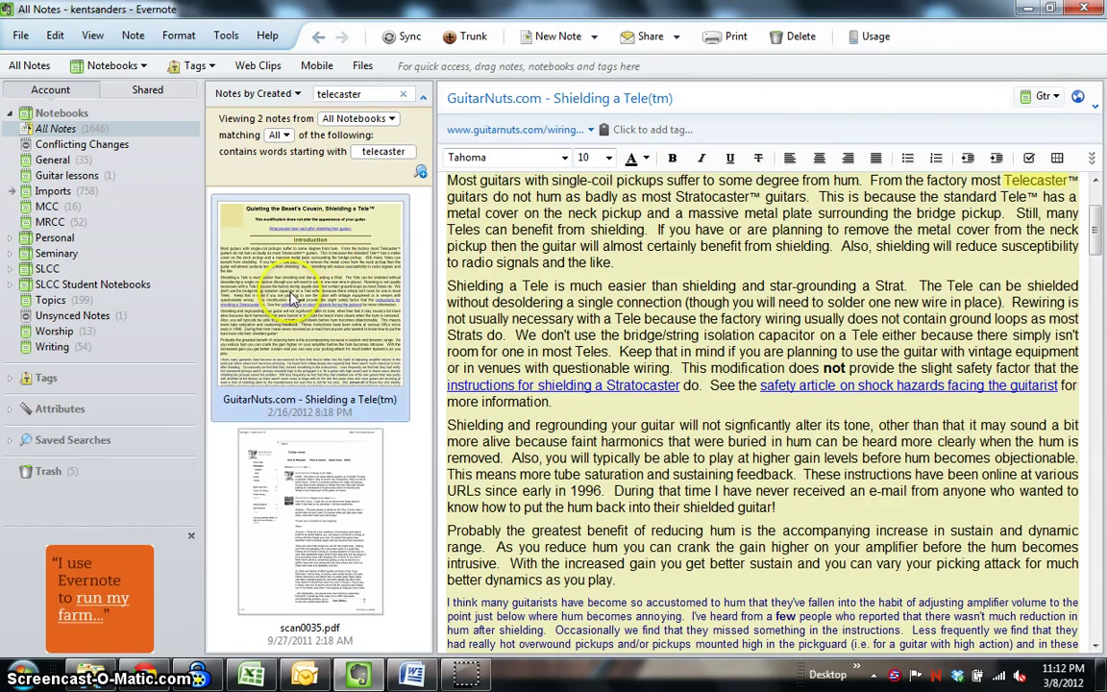
pyautogui.click(725, 241)
pyautogui.scroll(3, 709, 258)
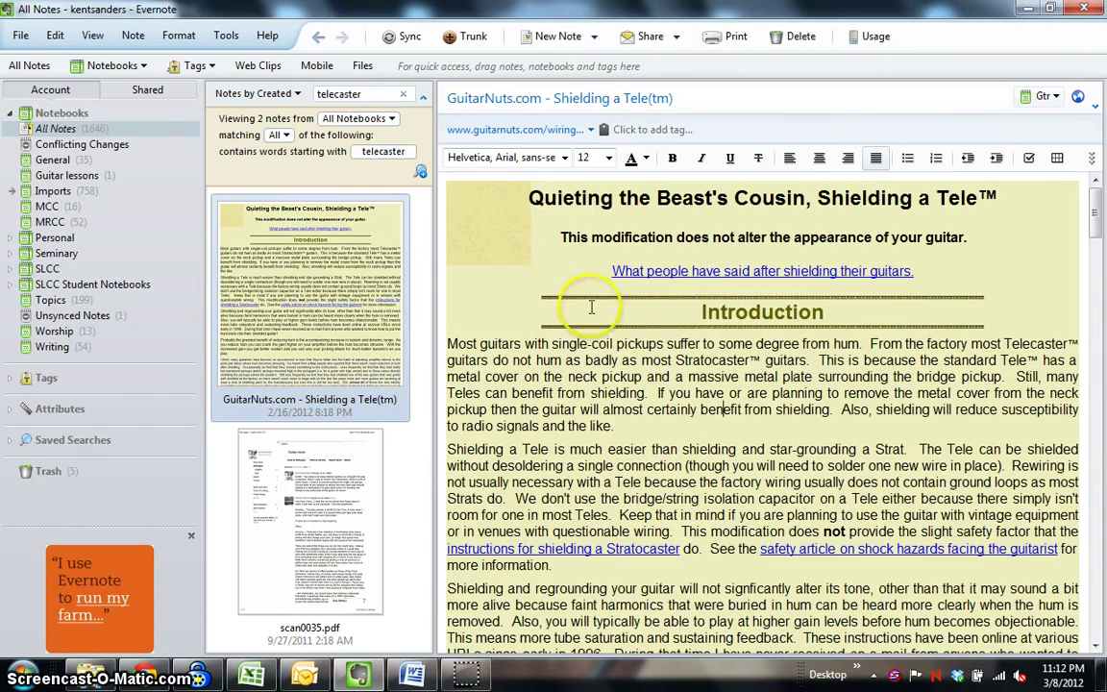
pyautogui.scroll(-3, 584, 372)
pyautogui.scroll(-20, 585, 372)
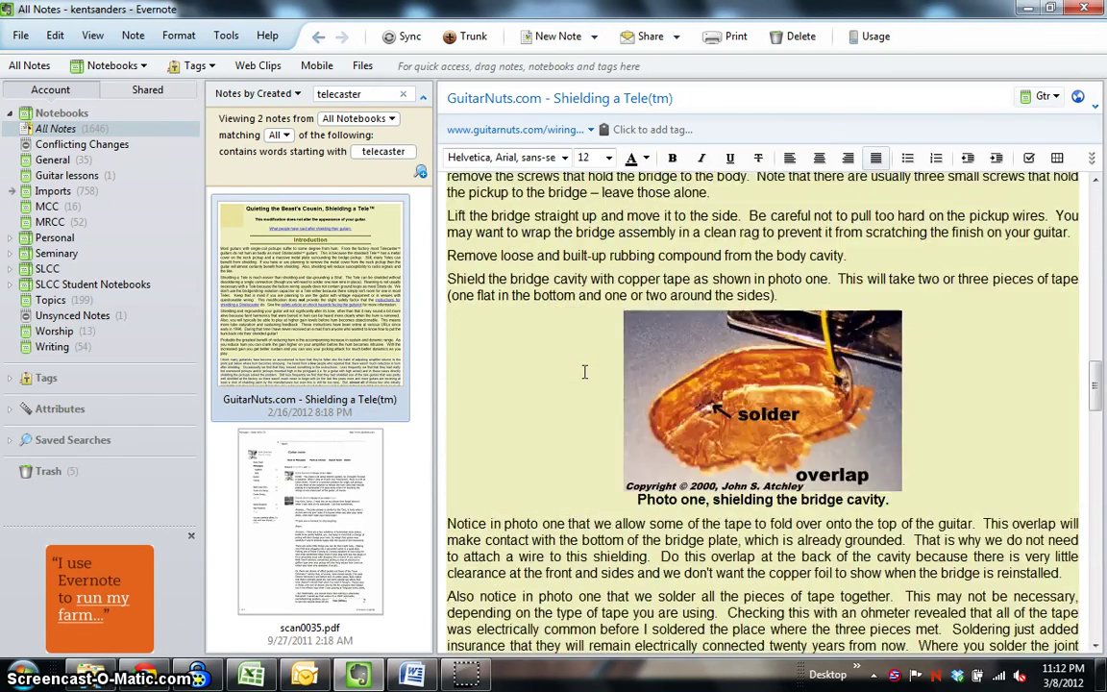
pyautogui.scroll(-5, 584, 372)
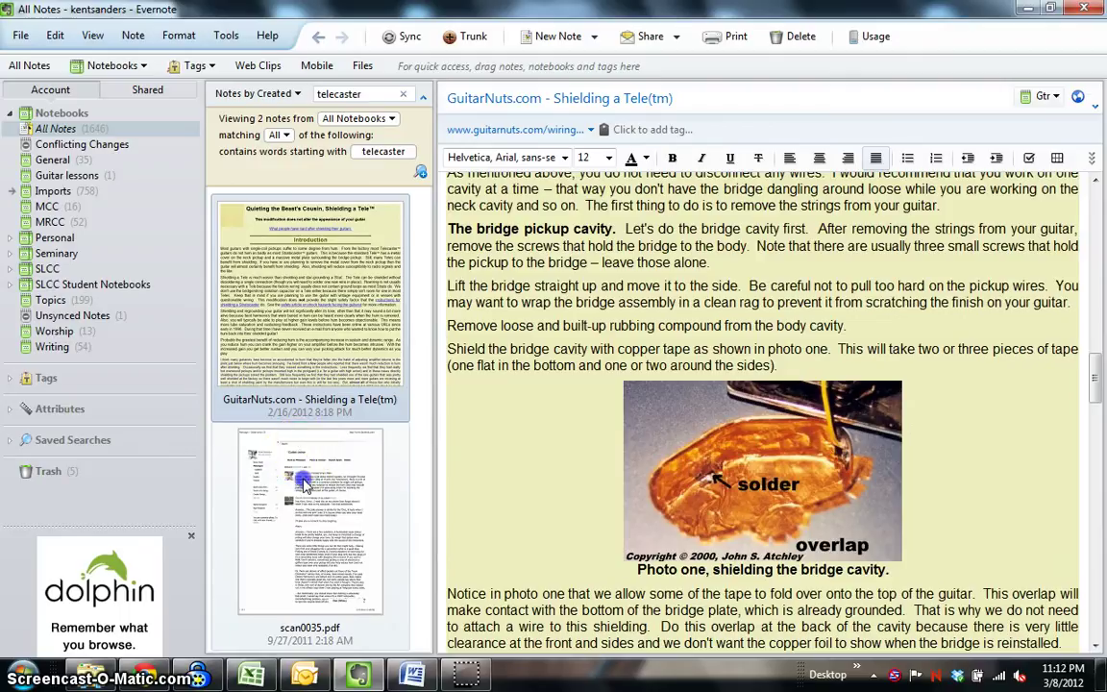
# Open the scan0035.pdf guitar-noise message, then select the 'telecaster' search term.
pyautogui.click(272, 434)
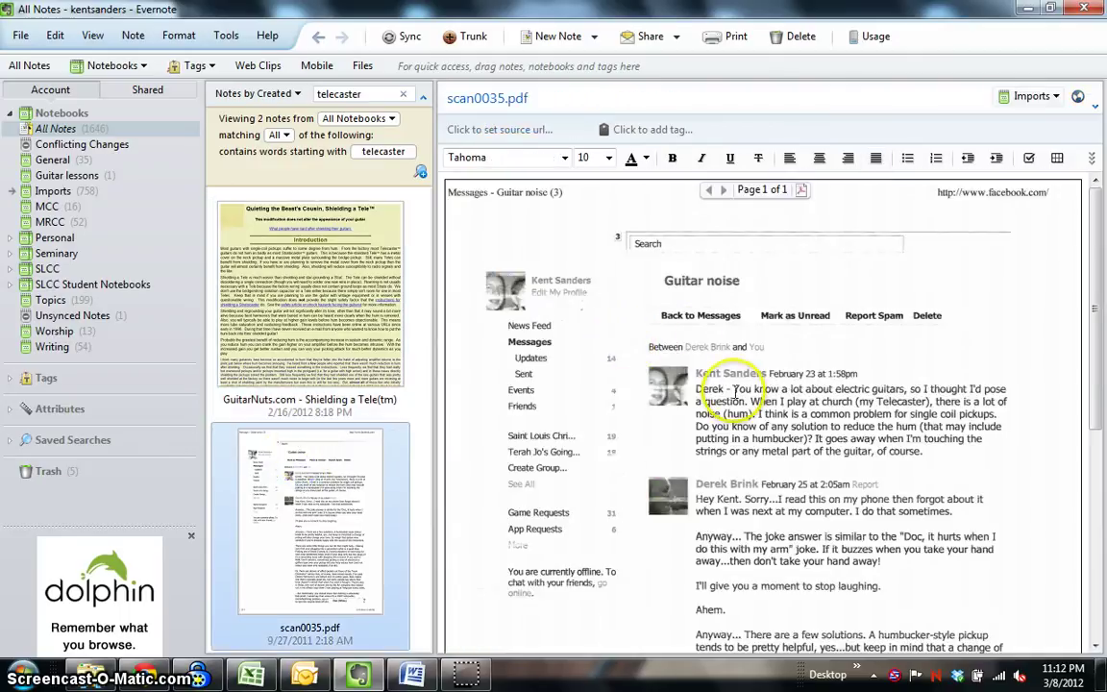
pyautogui.scroll(-15, 662, 375)
pyautogui.scroll(5, 739, 422)
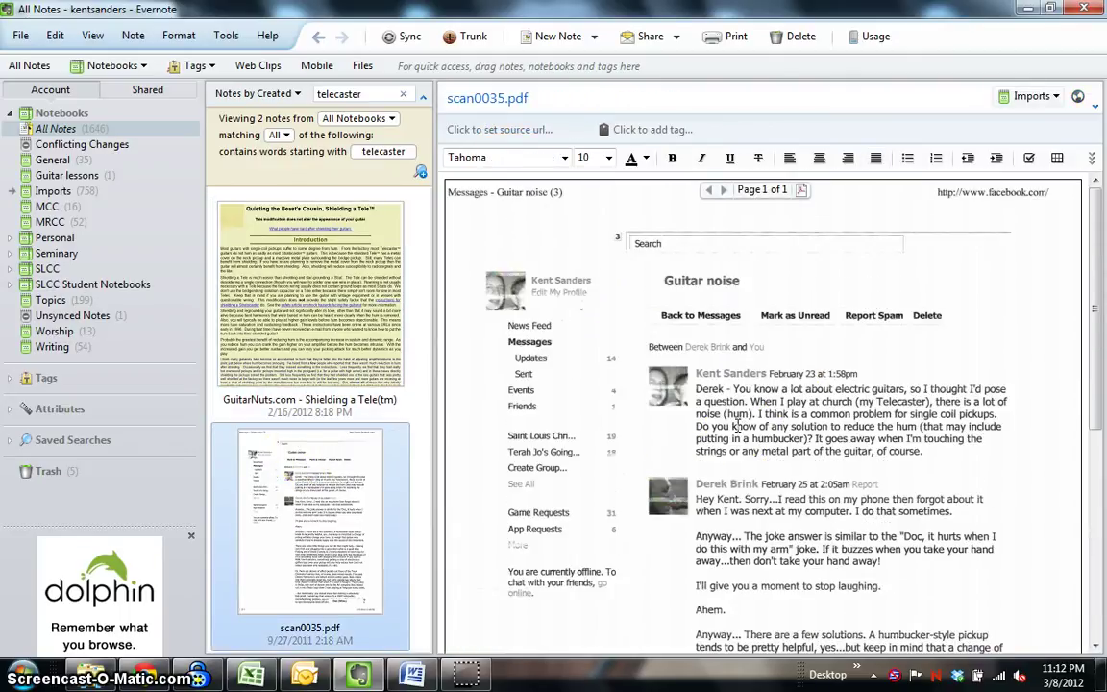
pyautogui.scroll(-3, 745, 423)
pyautogui.scroll(-3, 752, 423)
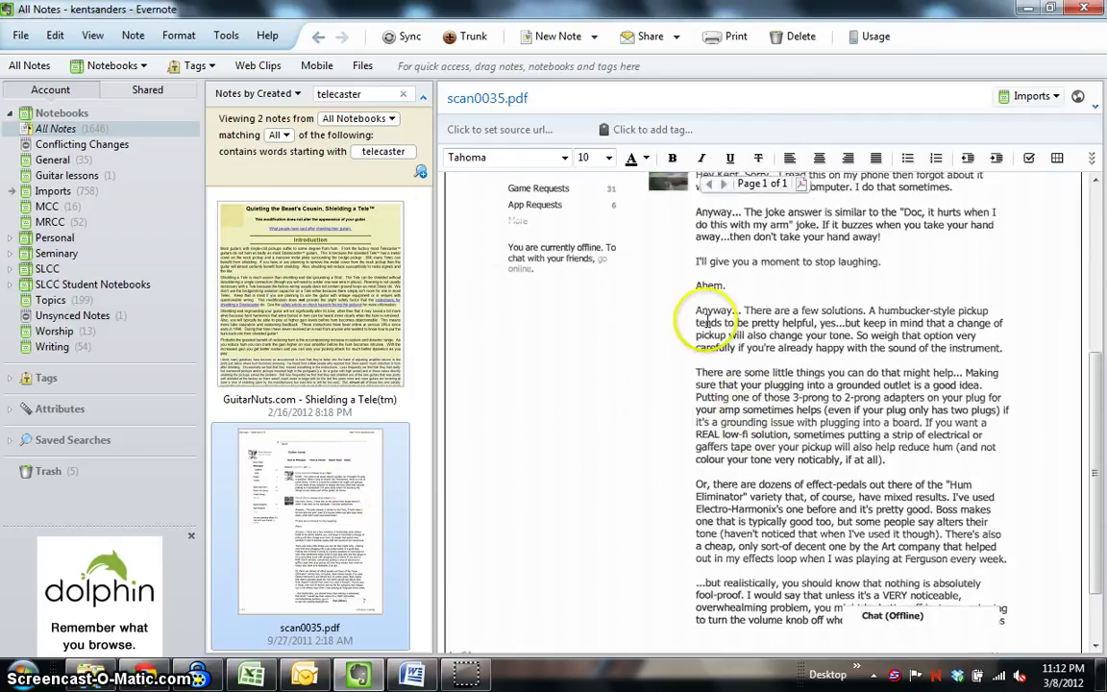
pyautogui.scroll(6, 667, 440)
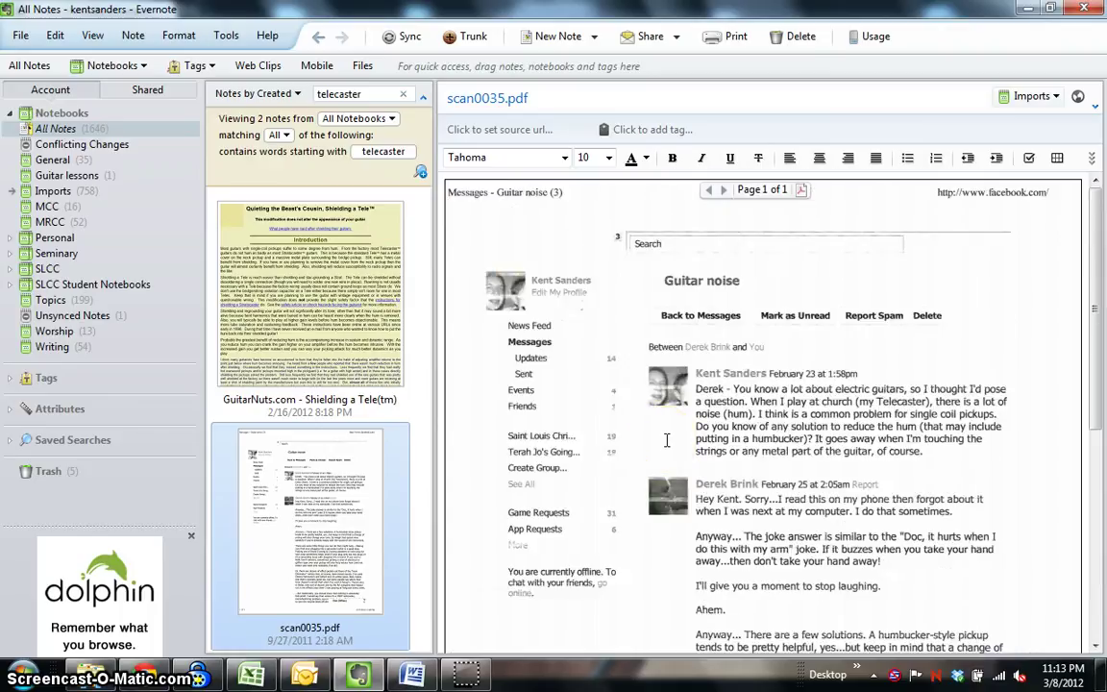
pyautogui.click(363, 93)
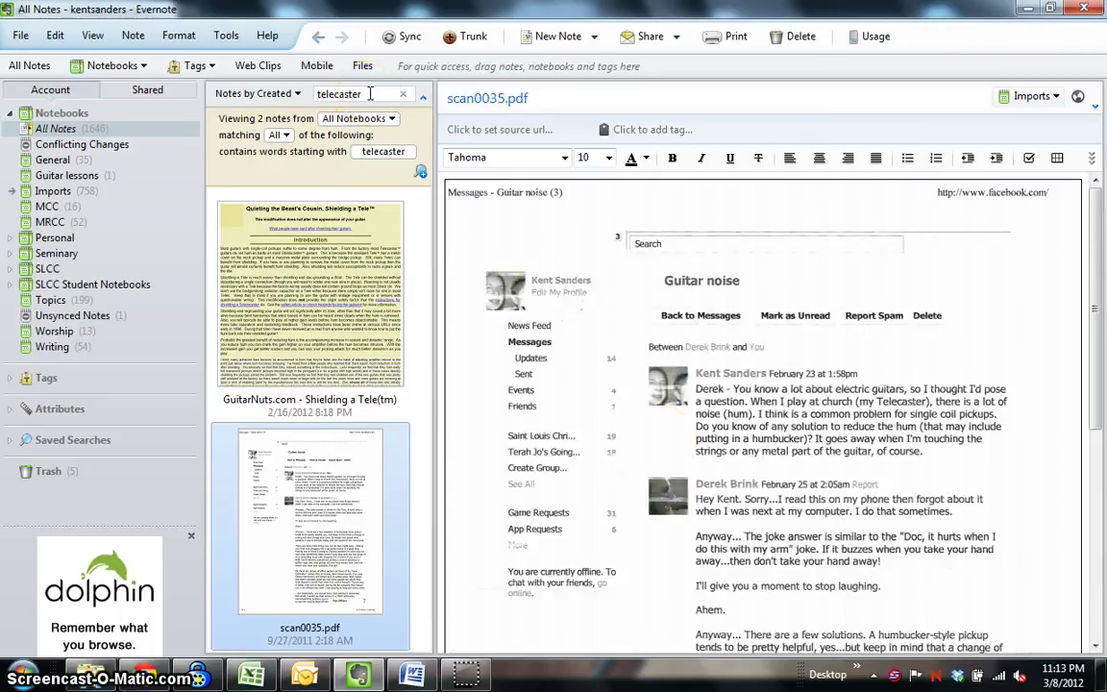
pyautogui.moveTo(338, 93); pyautogui.dragTo(309, 94)
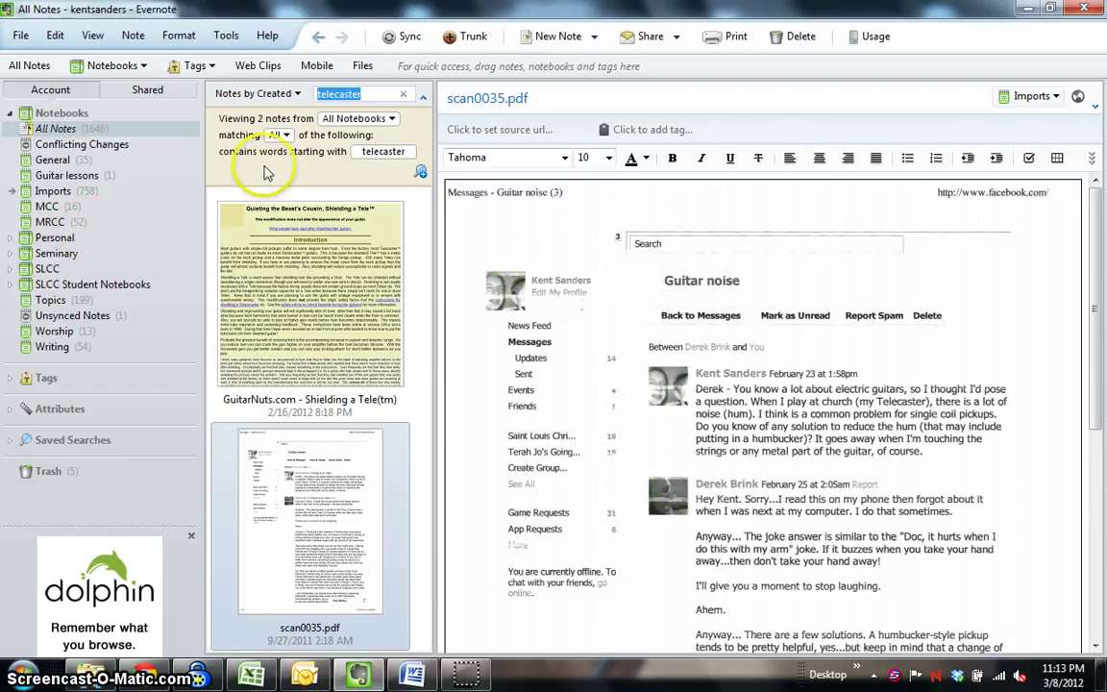
# Search all notebooks for star wars without quotes, getting 33 notes, then select the search text.
pyautogui.write('"star war')
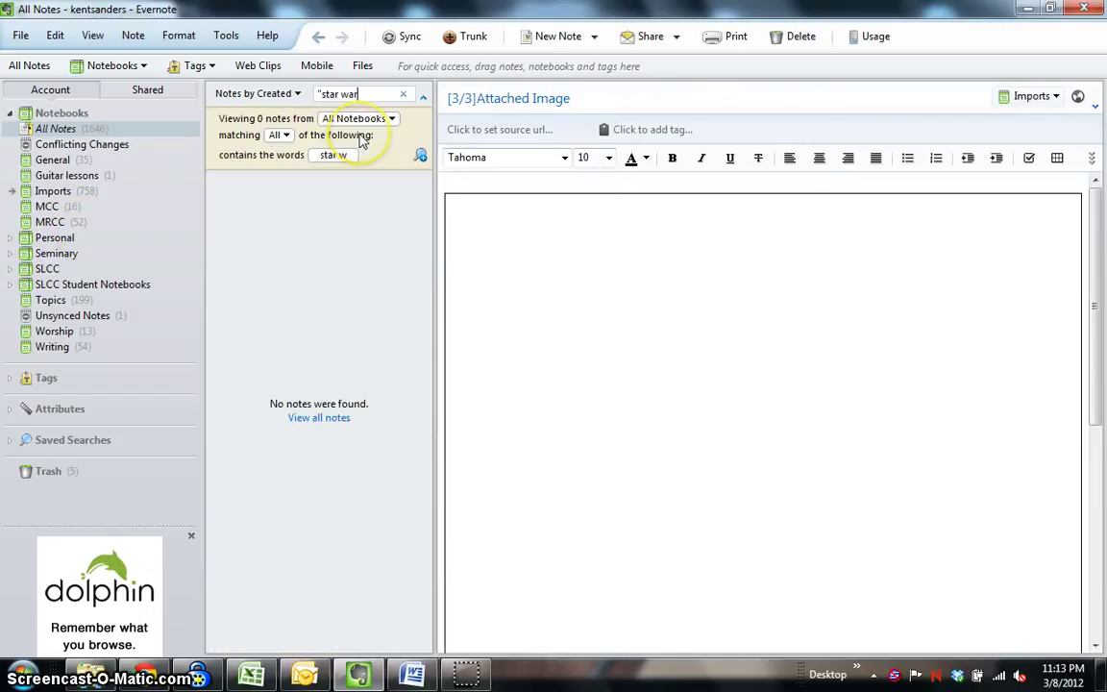
pyautogui.write('s"')
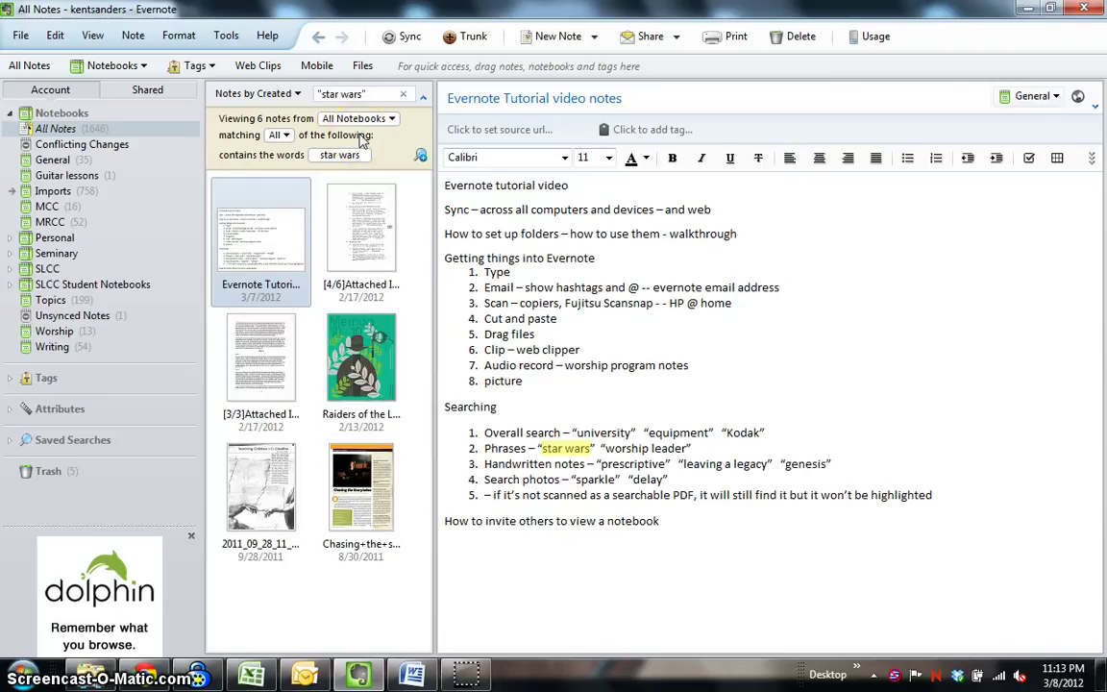
pyautogui.press('BackSpace')
pyautogui.press('BackSpace')
pyautogui.press('BackSpace')
pyautogui.press('BackSpace')
pyautogui.press('BackSpace')
pyautogui.press('BackSpace')
pyautogui.press('BackSpace')
pyautogui.press('BackSpace')
pyautogui.press('BackSpace')
pyautogui.press('BackSpace')
pyautogui.press('BackSpace')
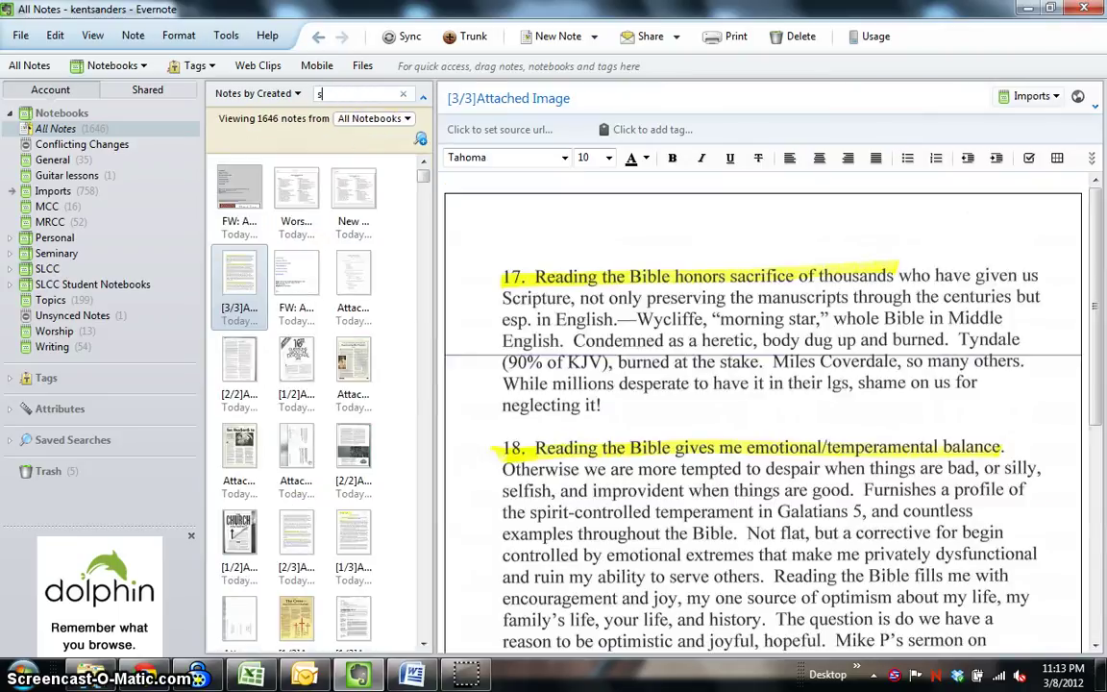
pyautogui.write('star wars')
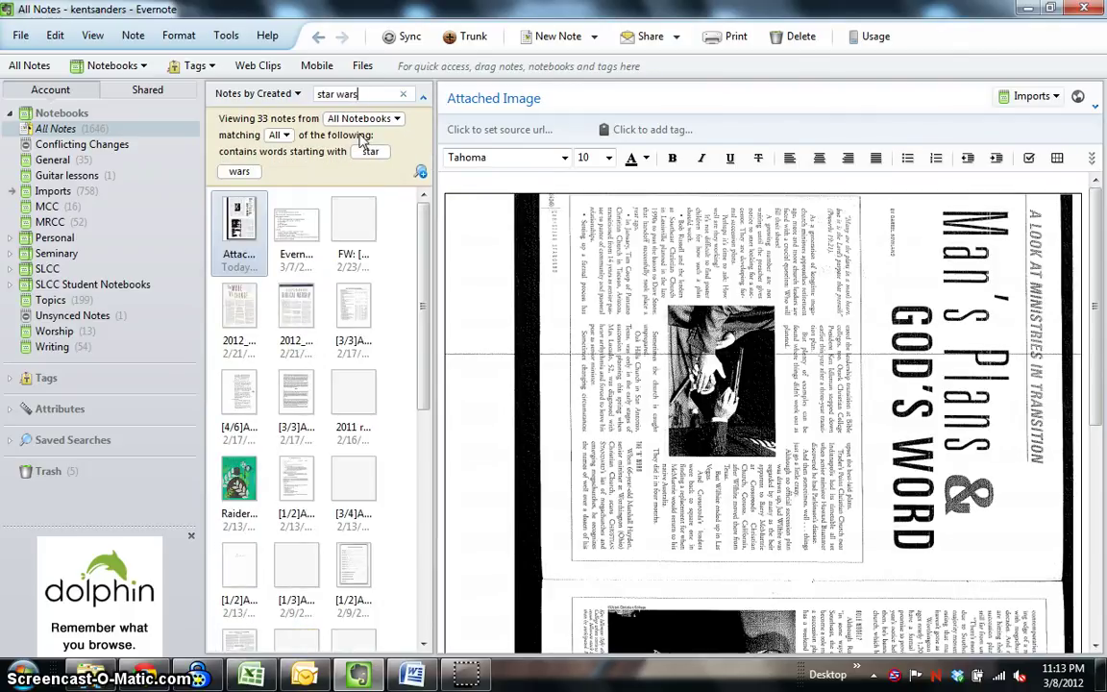
pyautogui.scroll(-3, 287, 432)
pyautogui.scroll(3, 284, 437)
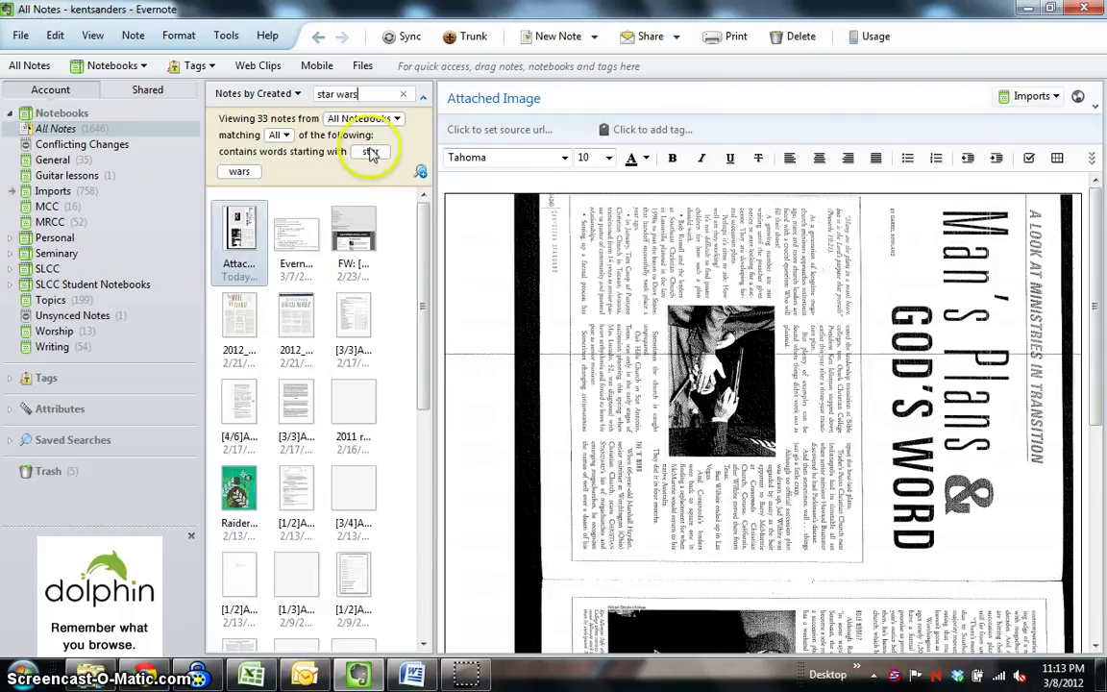
pyautogui.moveTo(365, 94); pyautogui.dragTo(291, 93)
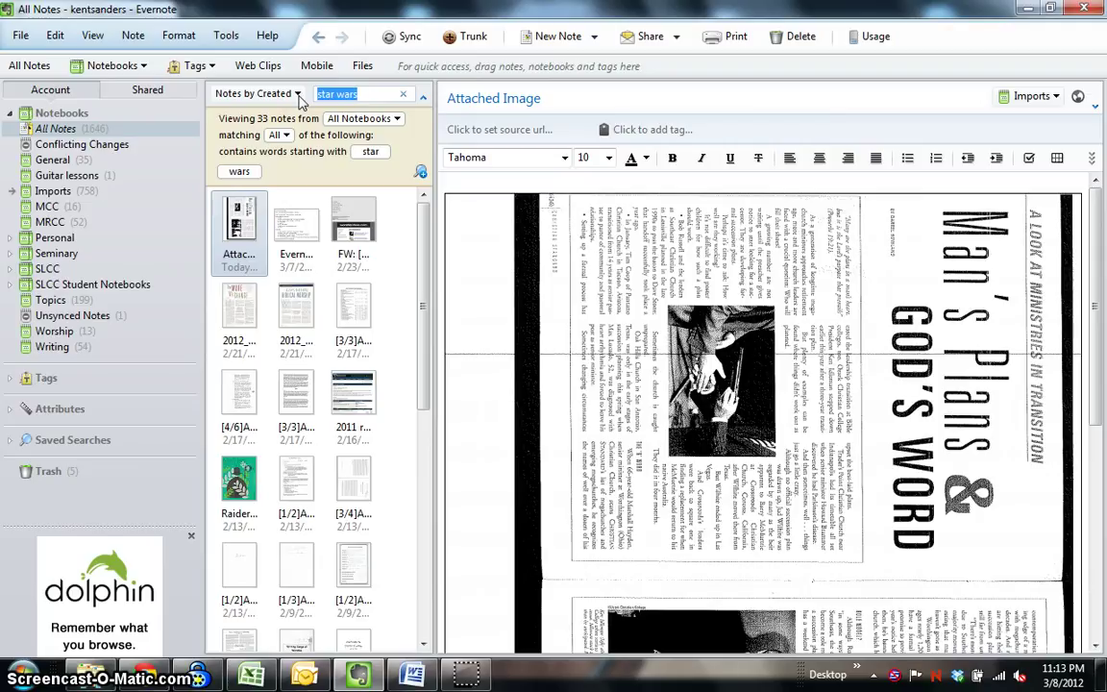
# Search the exact phrase "star wars" (6 notes) and browse the Evernote Tutorial and Raiders of the Lost Overture results.
pyautogui.write('"')
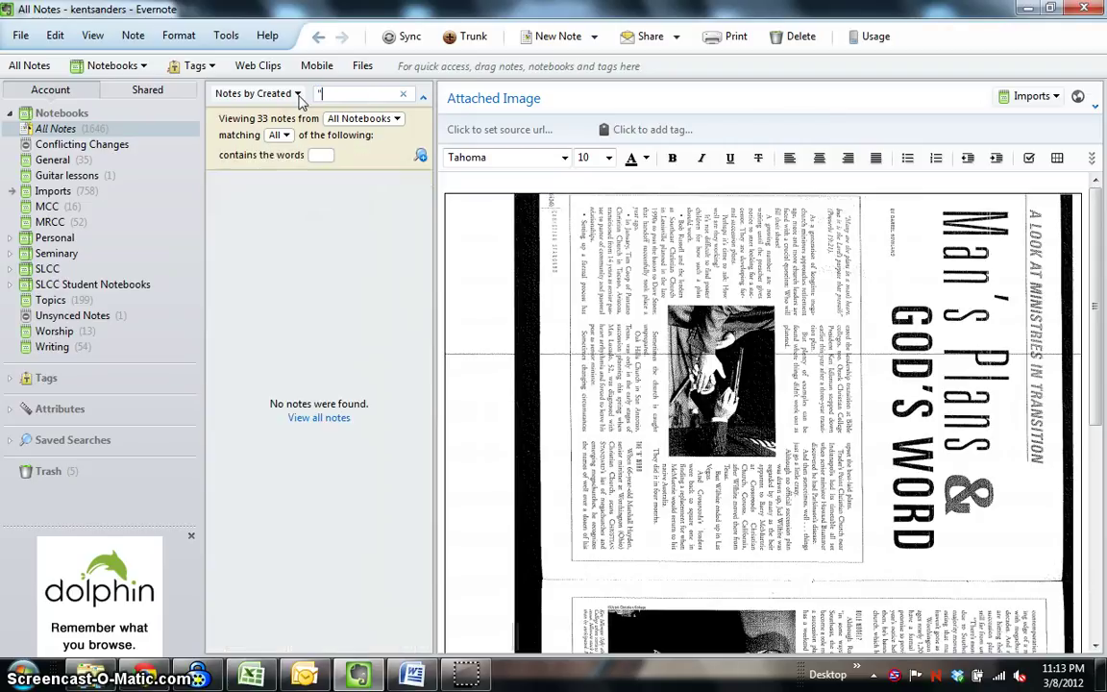
pyautogui.write('star wars')
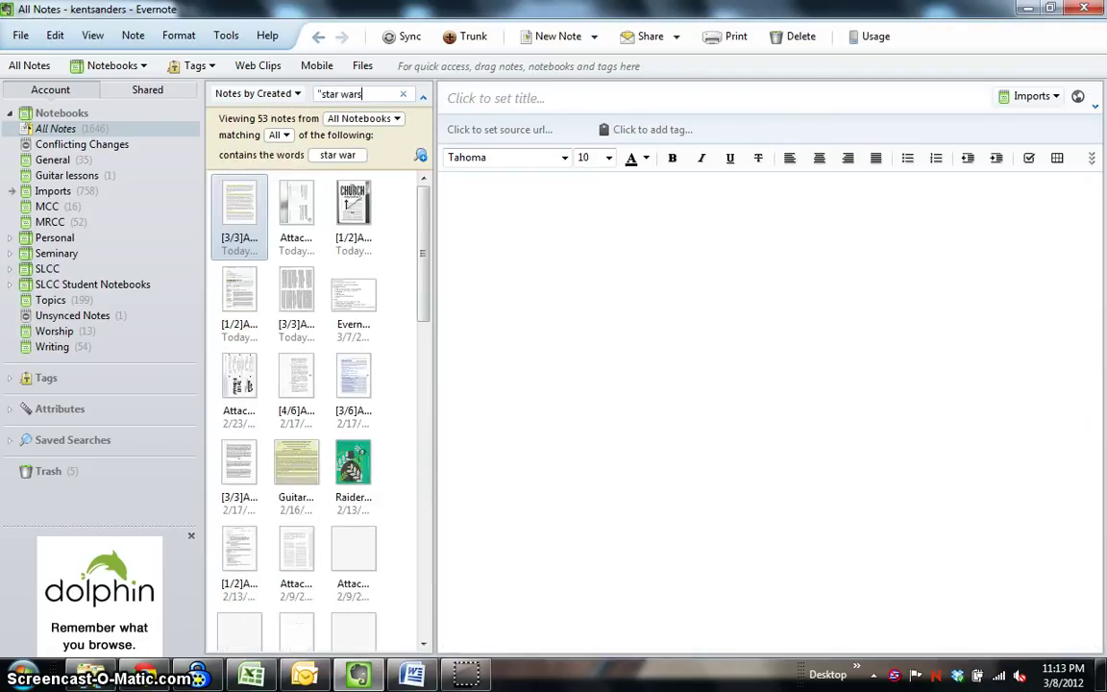
pyautogui.write('"')
pyautogui.click(298, 213)
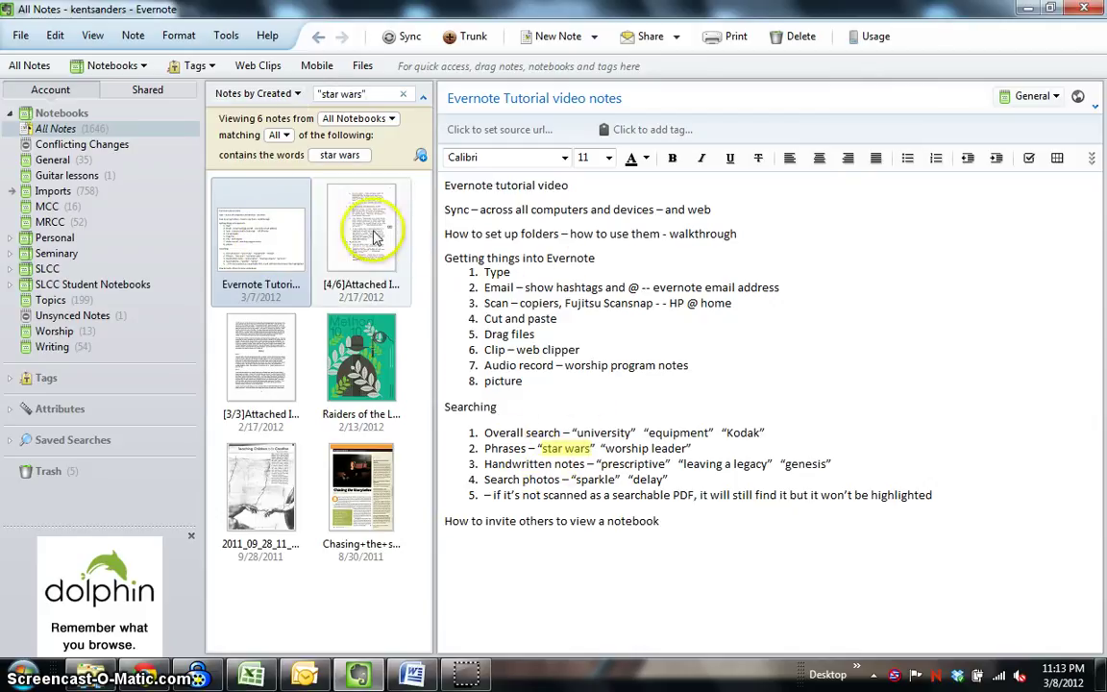
pyautogui.click(327, 346)
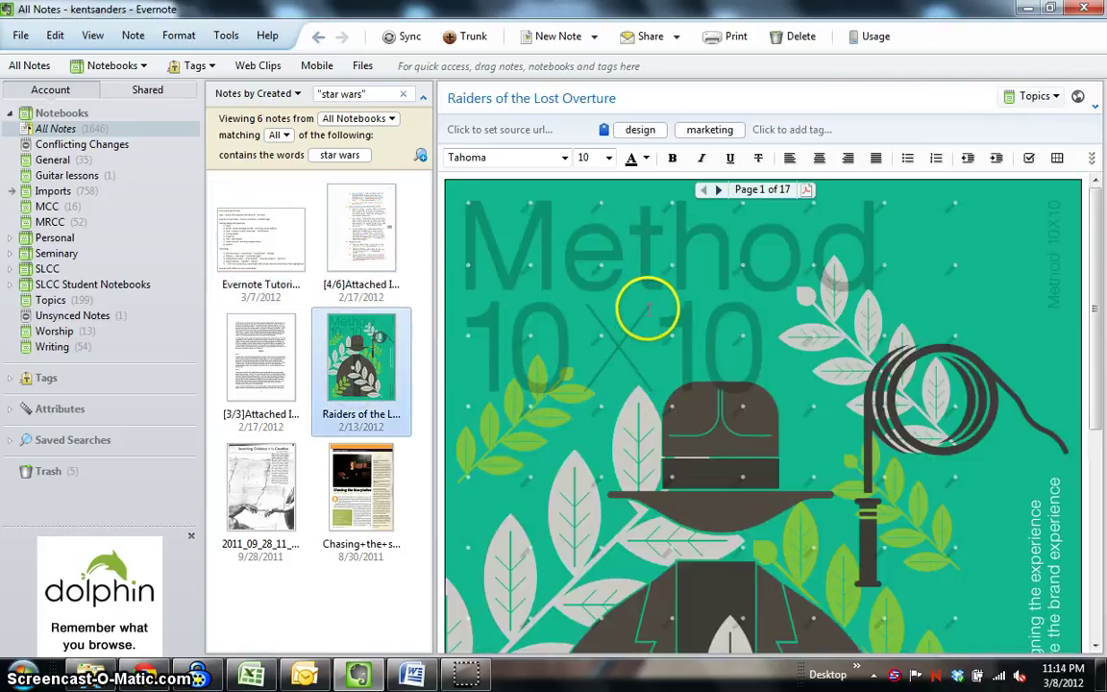
pyautogui.scroll(-1, 603, 408)
pyautogui.scroll(1, 601, 420)
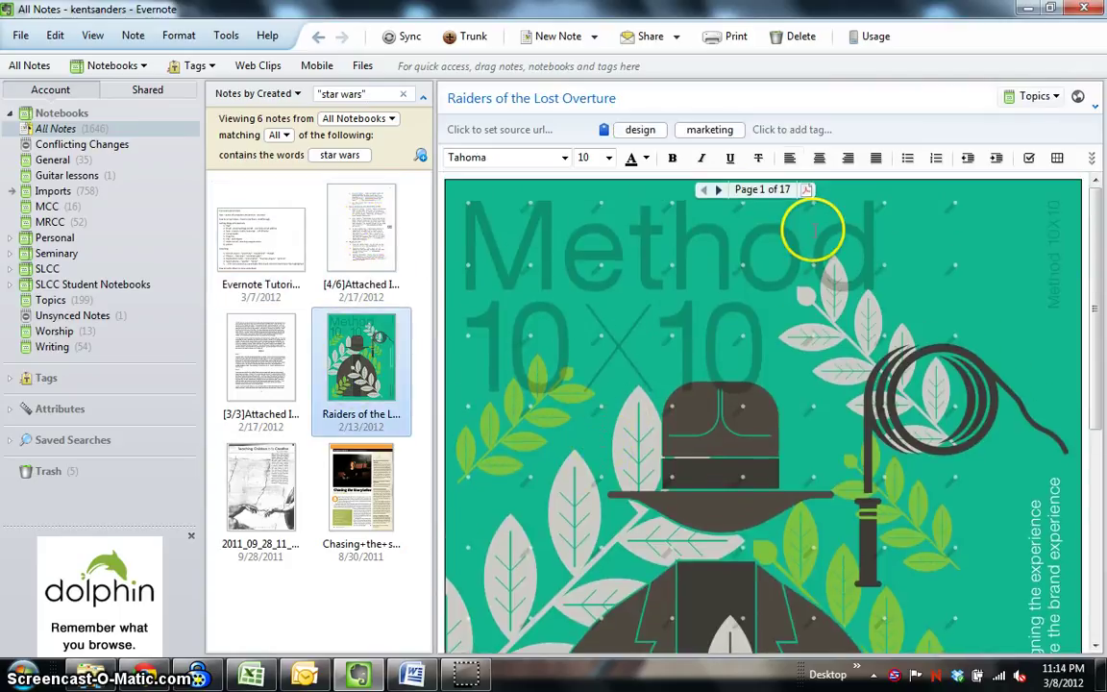
pyautogui.scroll(-10, 649, 458)
pyautogui.scroll(5, 653, 461)
pyautogui.scroll(5, 668, 432)
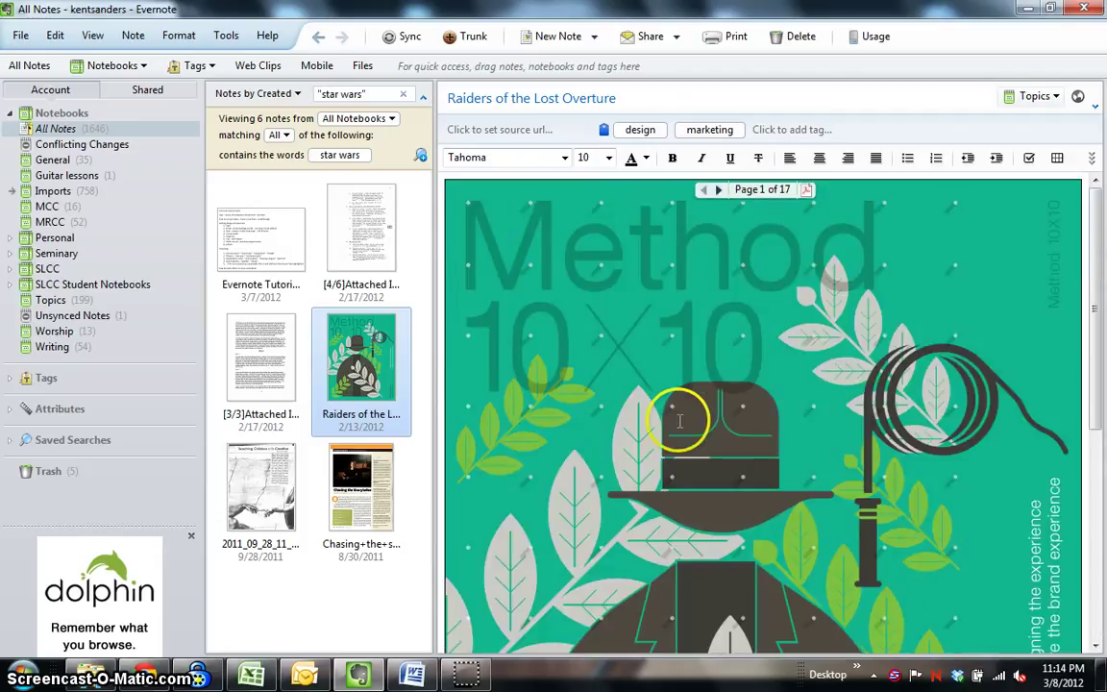
pyautogui.scroll(-2, 780, 439)
pyautogui.scroll(2, 673, 361)
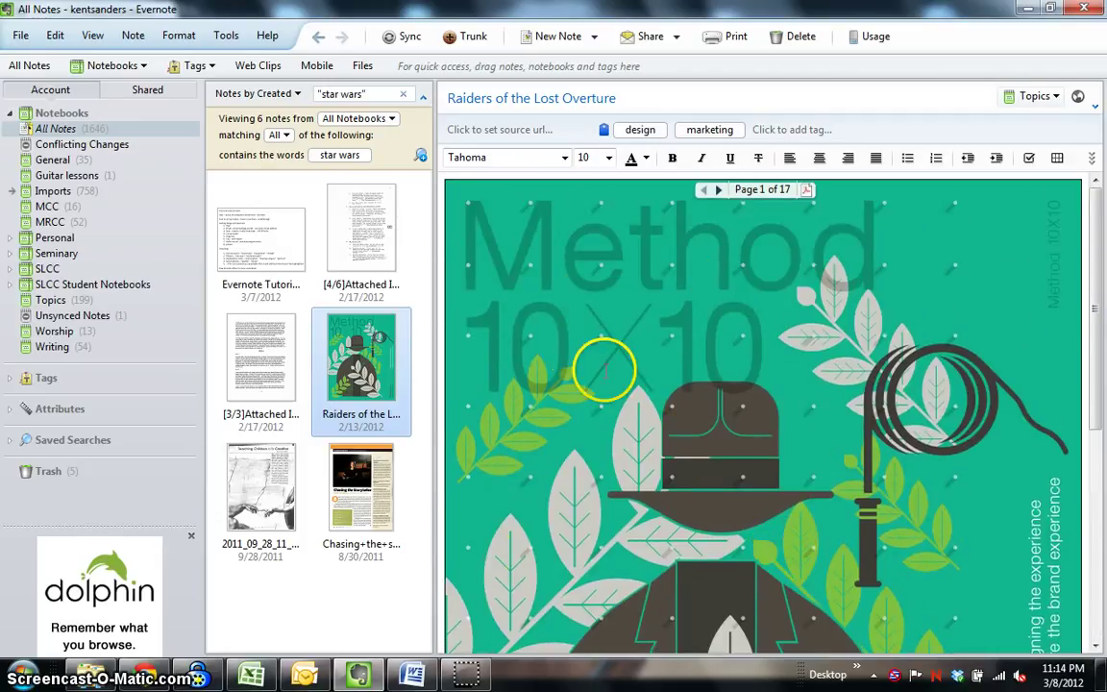
# Page through the three-page 2011_09_28_11_25_59.pdf scan, then go back one page.
pyautogui.click(261, 511)
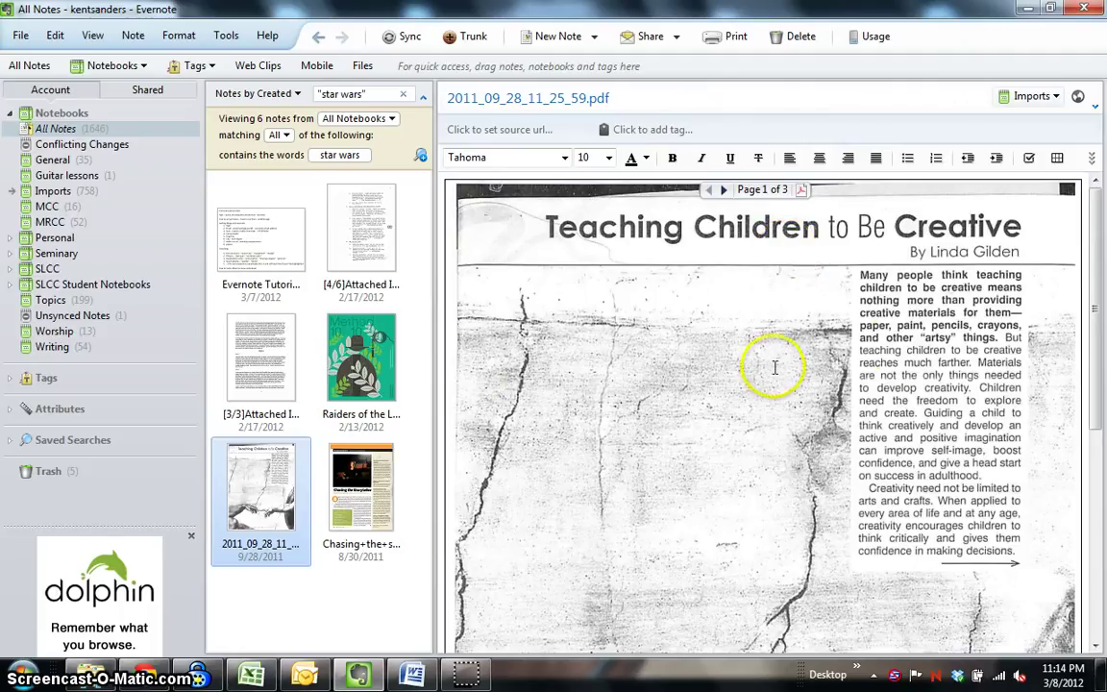
pyautogui.scroll(-5, 728, 346)
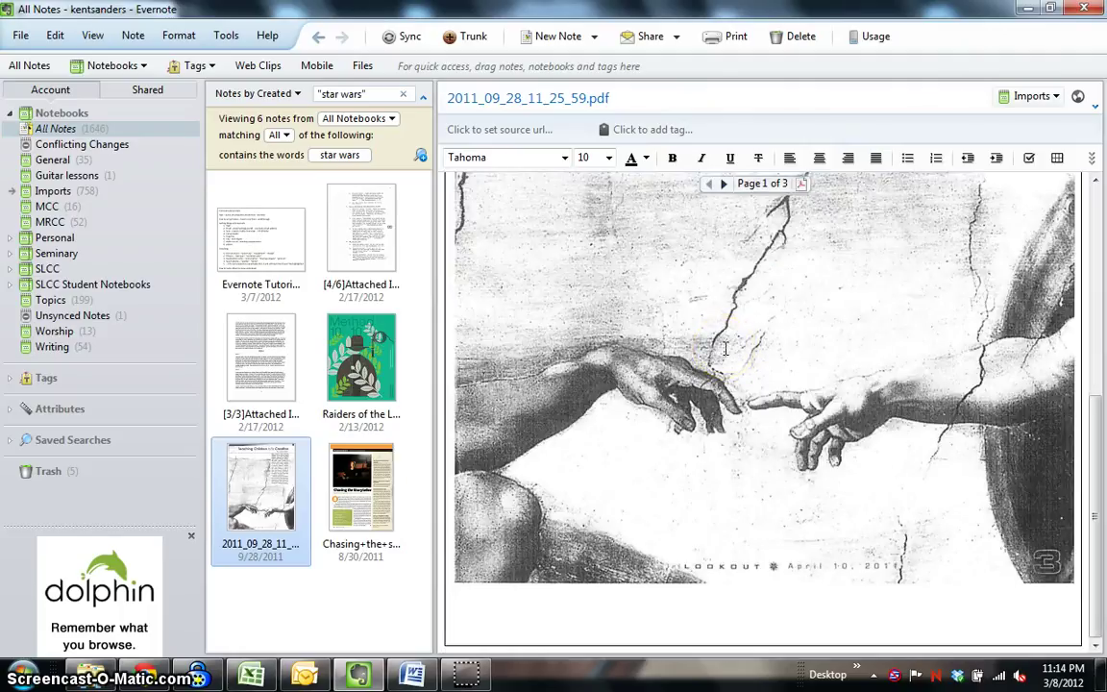
pyautogui.scroll(5, 646, 225)
pyautogui.scroll(-5, 649, 183)
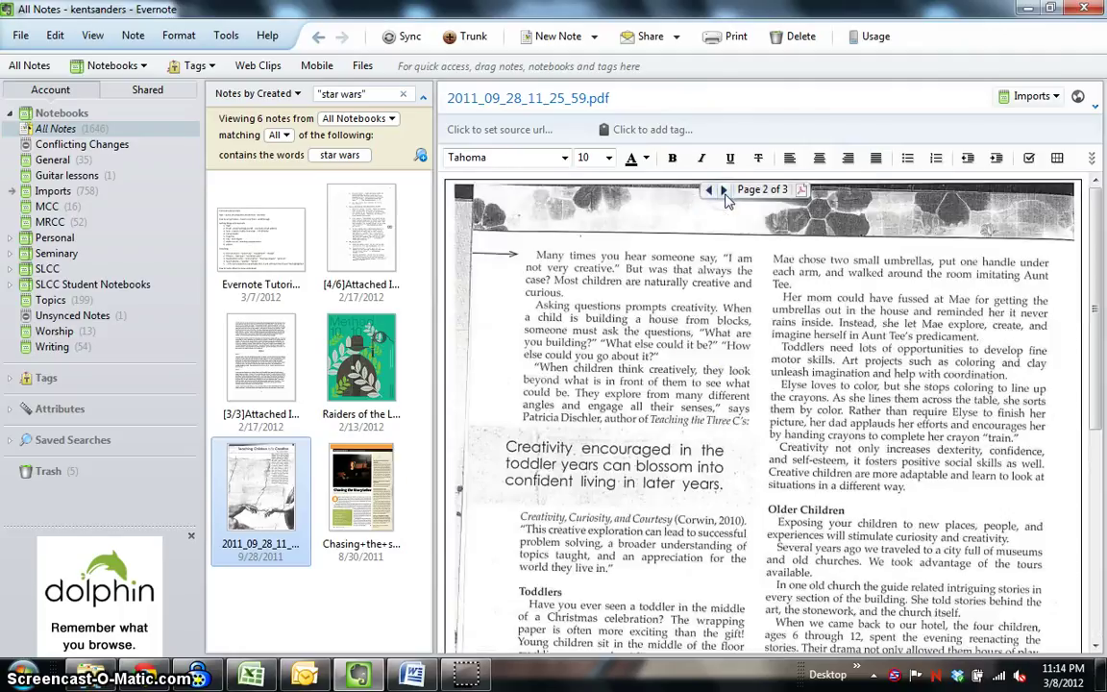
pyautogui.scroll(-4, 695, 388)
pyautogui.scroll(4, 695, 388)
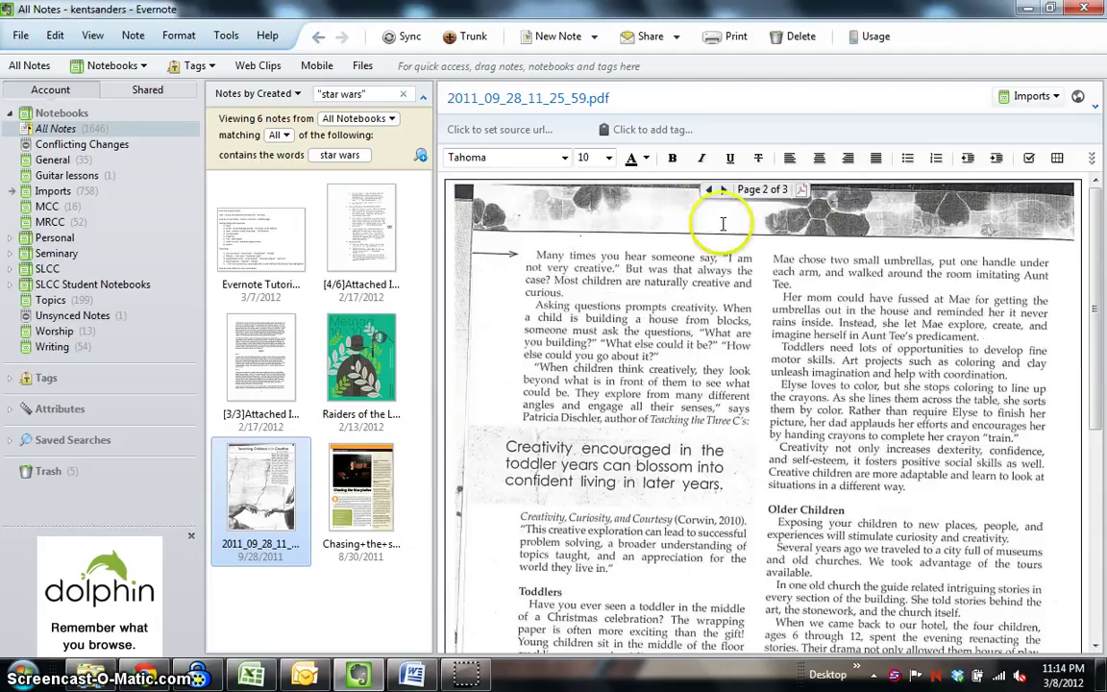
pyautogui.scroll(-8, 655, 183)
pyautogui.scroll(-4, 694, 394)
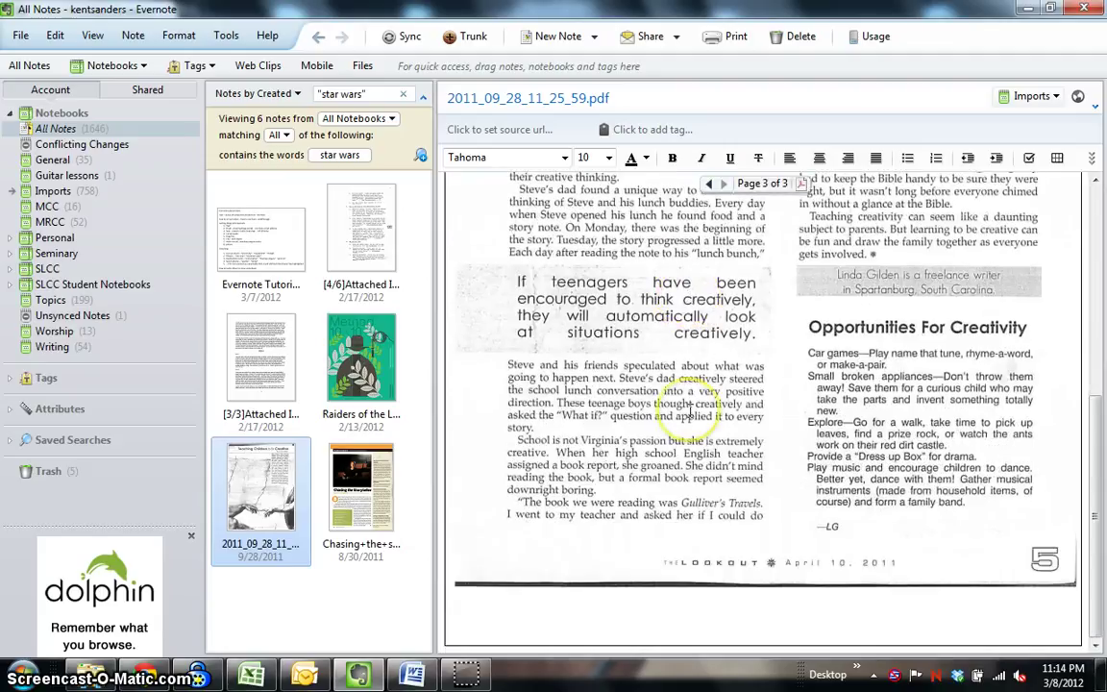
pyautogui.scroll(4, 690, 414)
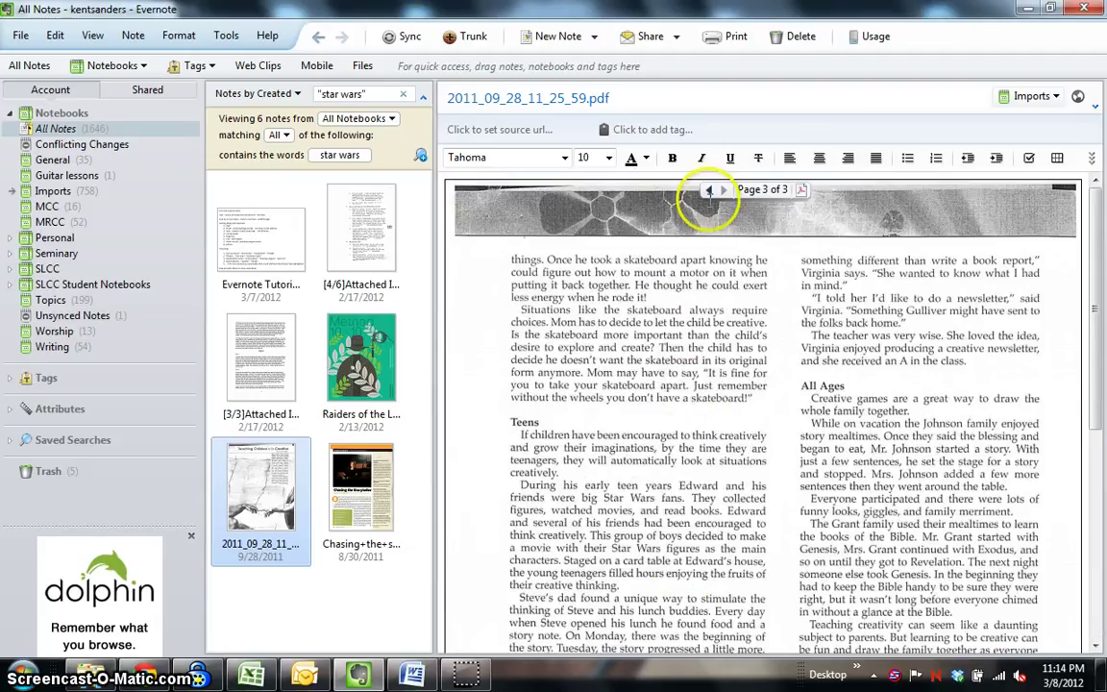
pyautogui.click(712, 192)
# Open the Chasing+the+story+teller.pdf note to see Star Wars highlighted.
pyautogui.click(363, 502)
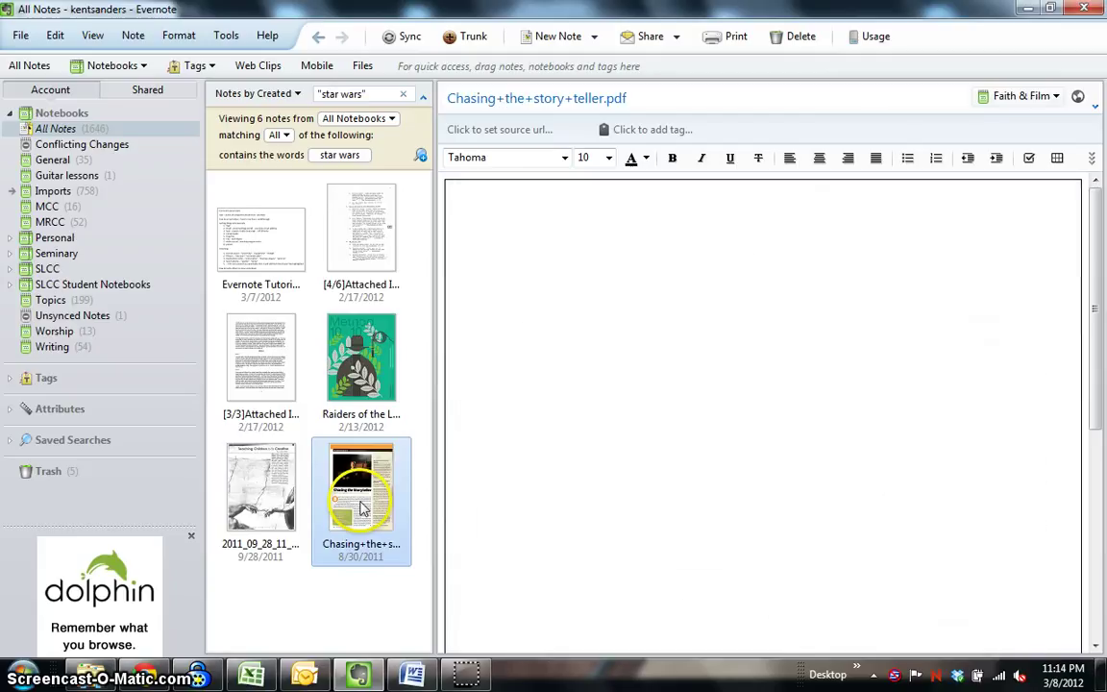
pyautogui.scroll(-4, 722, 415)
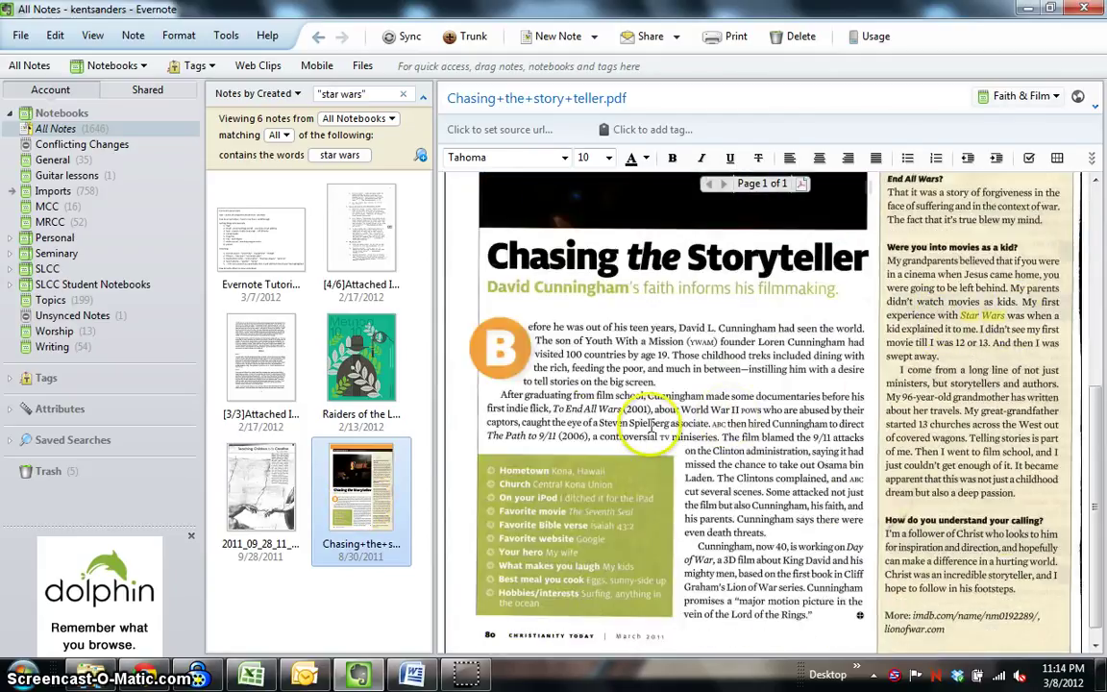
pyautogui.scroll(4, 649, 429)
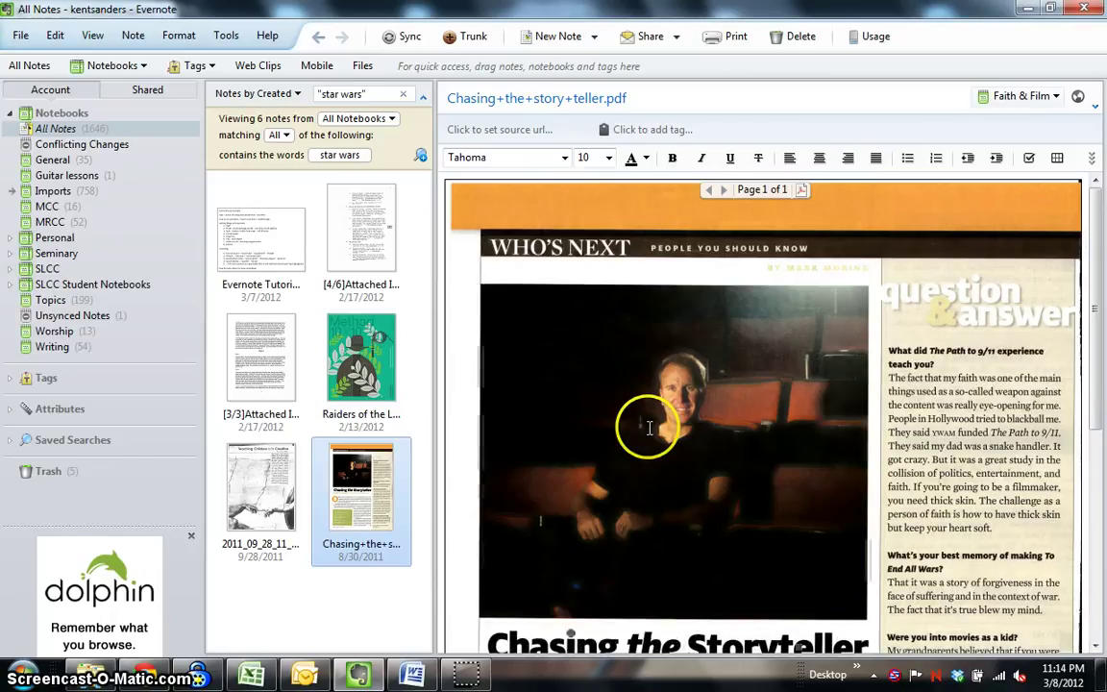
# Replace the star wars search with "worship leader" and browse the 127 results.
pyautogui.click(366, 95)
pyautogui.moveTo(366, 94); pyautogui.dragTo(305, 100)
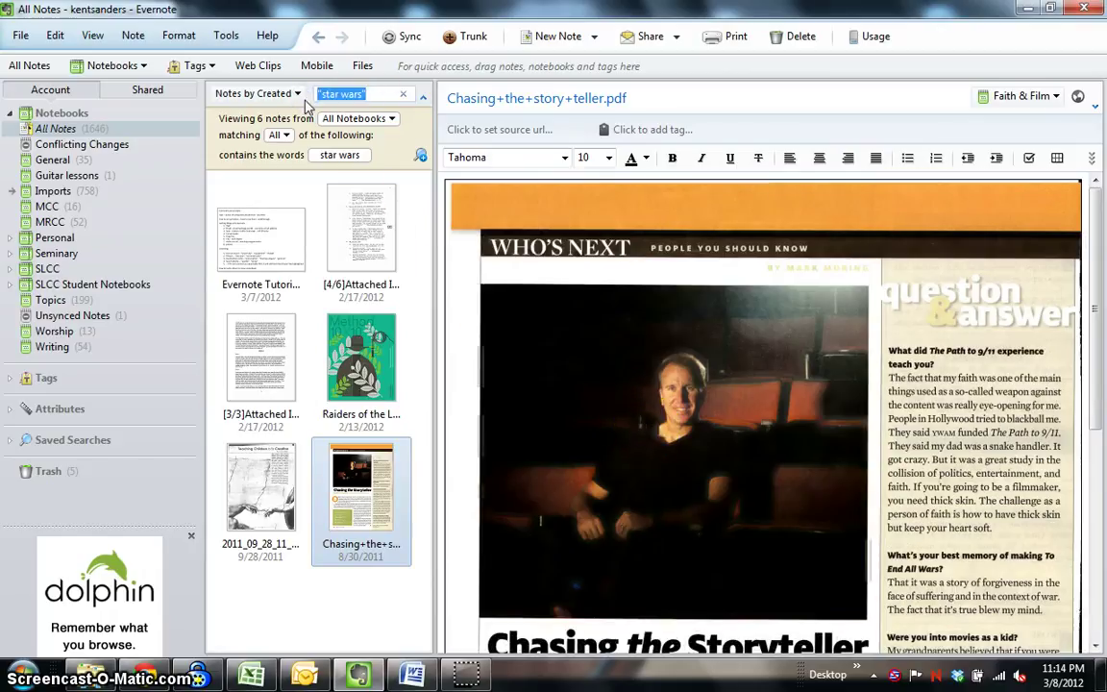
pyautogui.write('"worship leader')
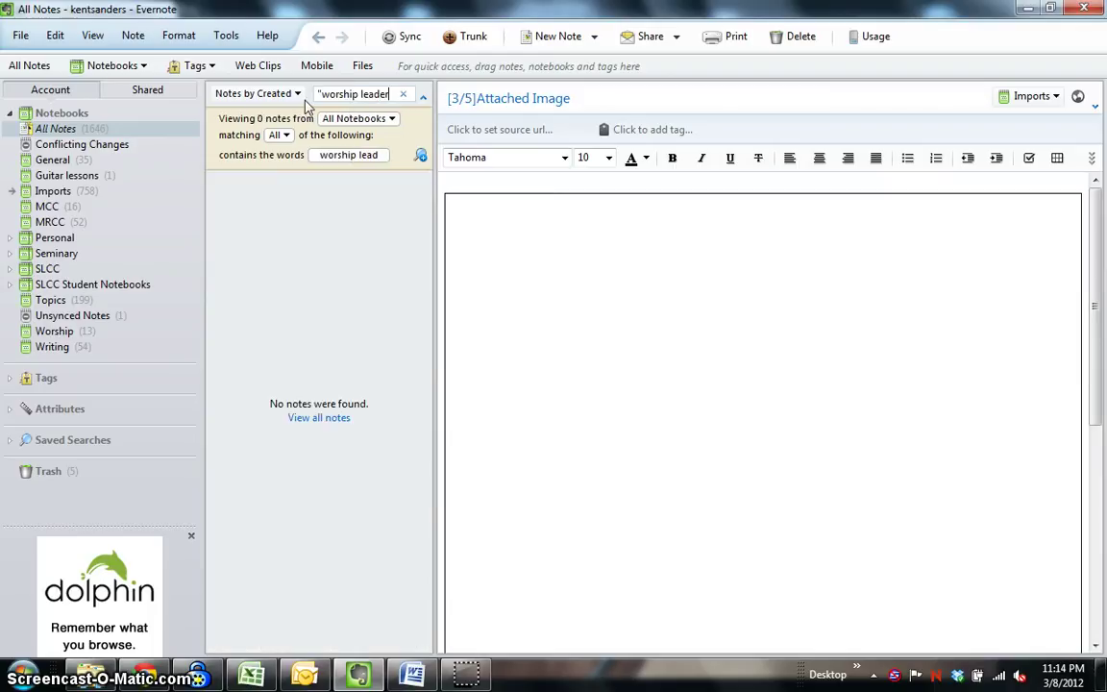
pyautogui.write('"')
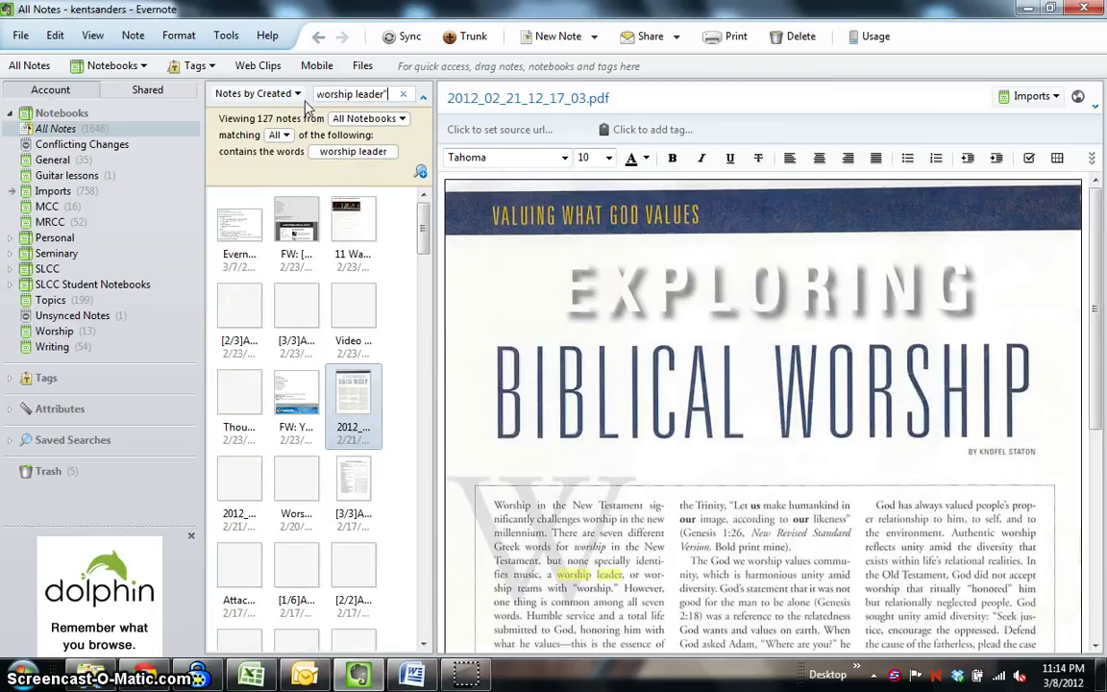
pyautogui.scroll(-10, 309, 395)
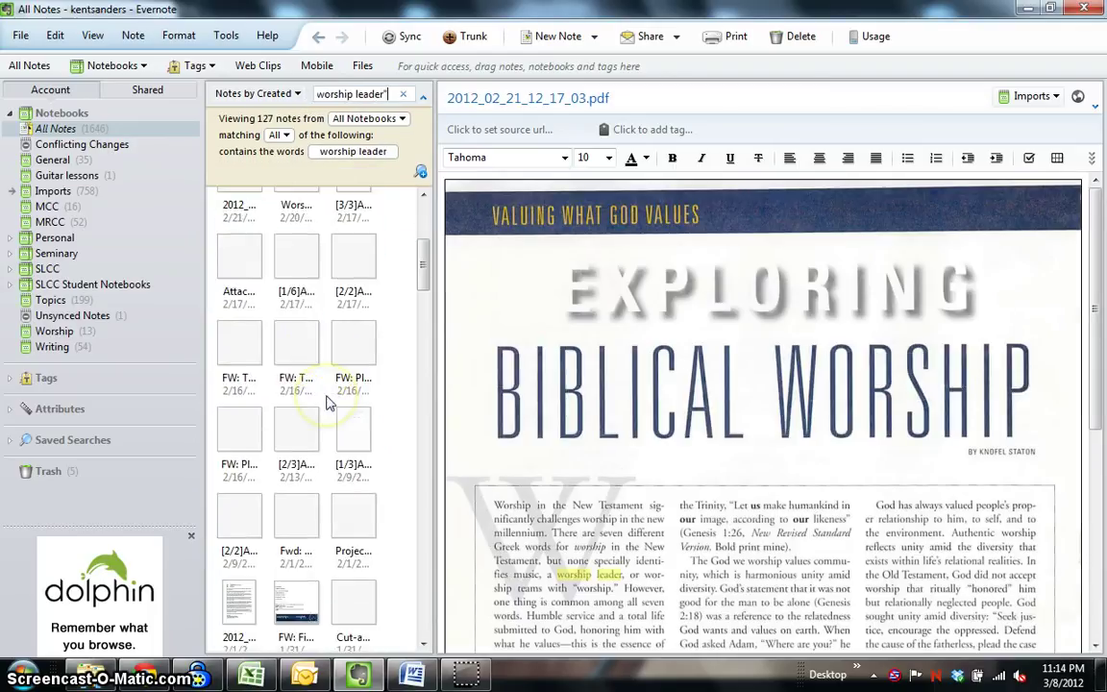
pyautogui.scroll(10, 329, 402)
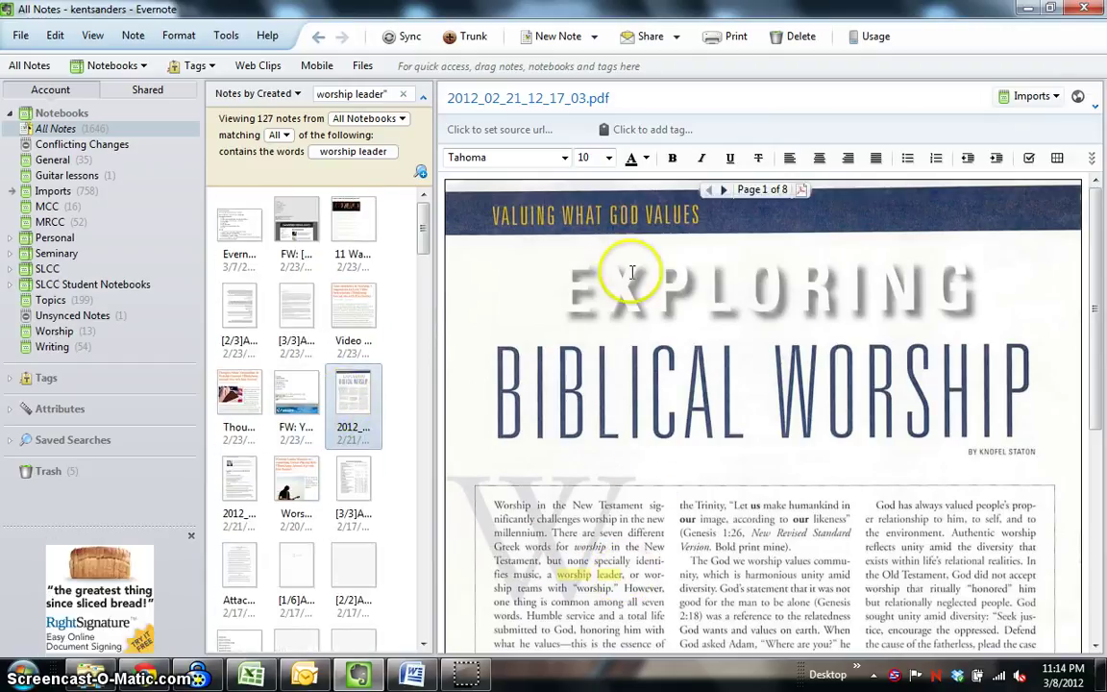
pyautogui.scroll(-3, 639, 345)
pyautogui.scroll(-4, 636, 349)
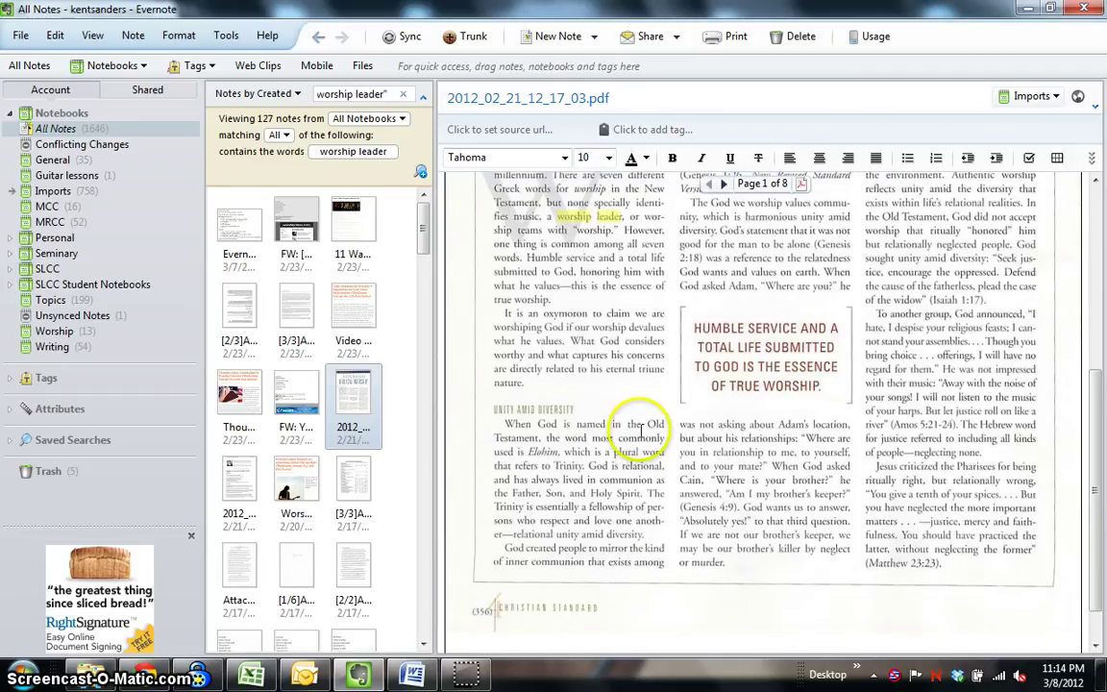
pyautogui.scroll(7, 597, 519)
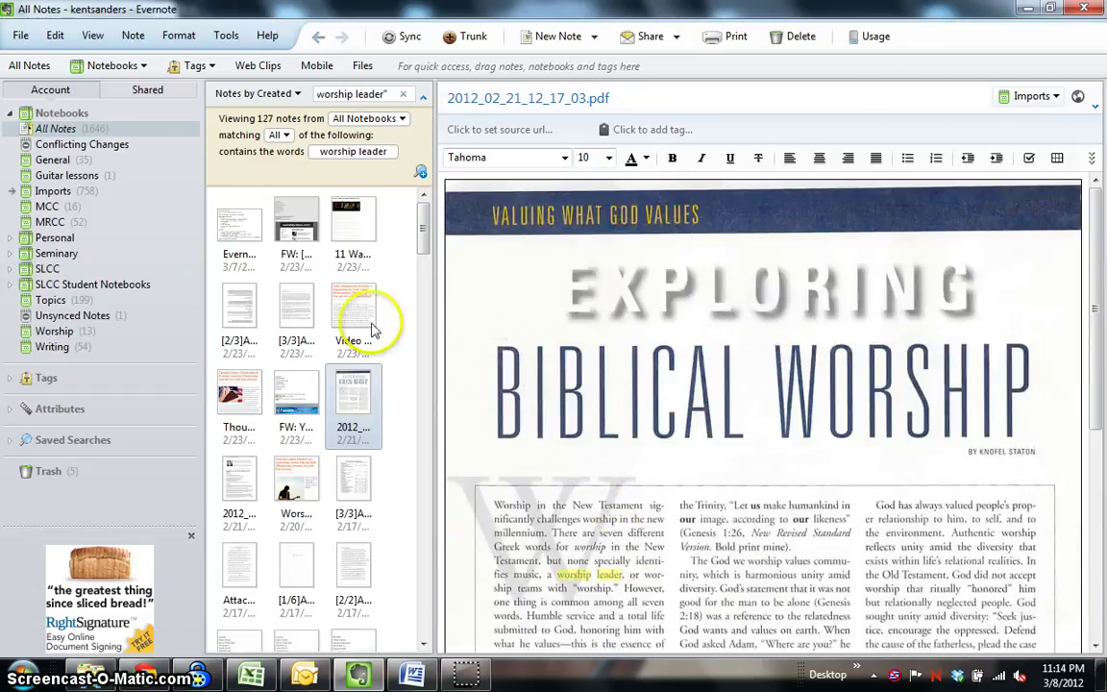
# Open the Video Aesthetics In Worship note showing the phrase highlighted.
pyautogui.click(348, 306)
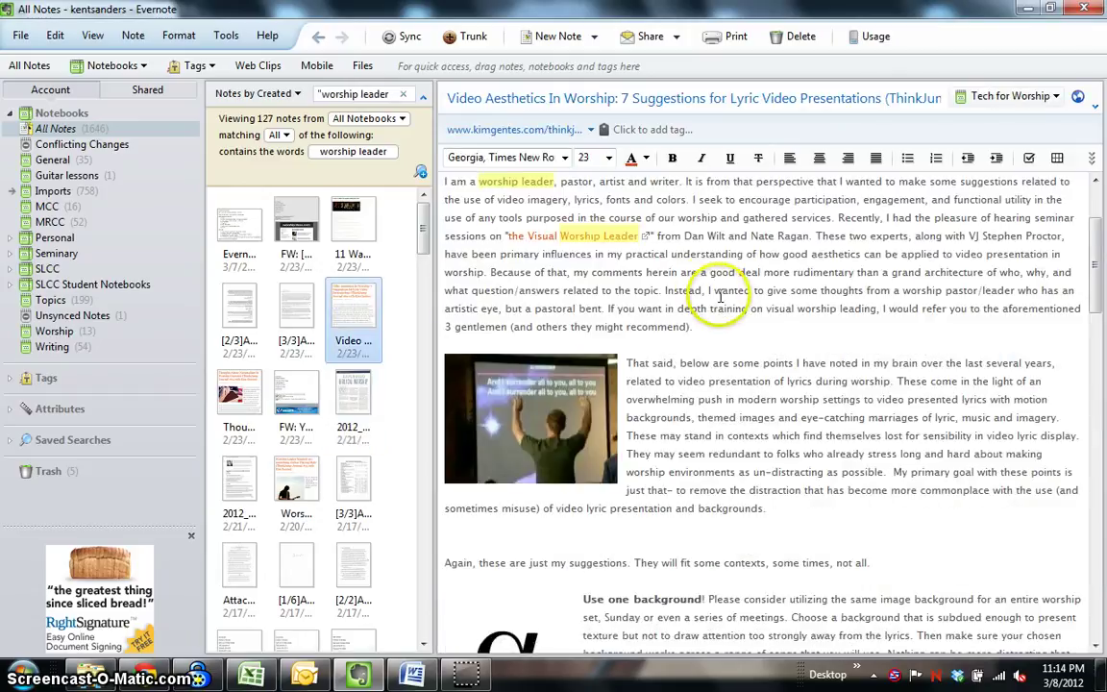
pyautogui.scroll(3, 721, 322)
pyautogui.scroll(1, 722, 325)
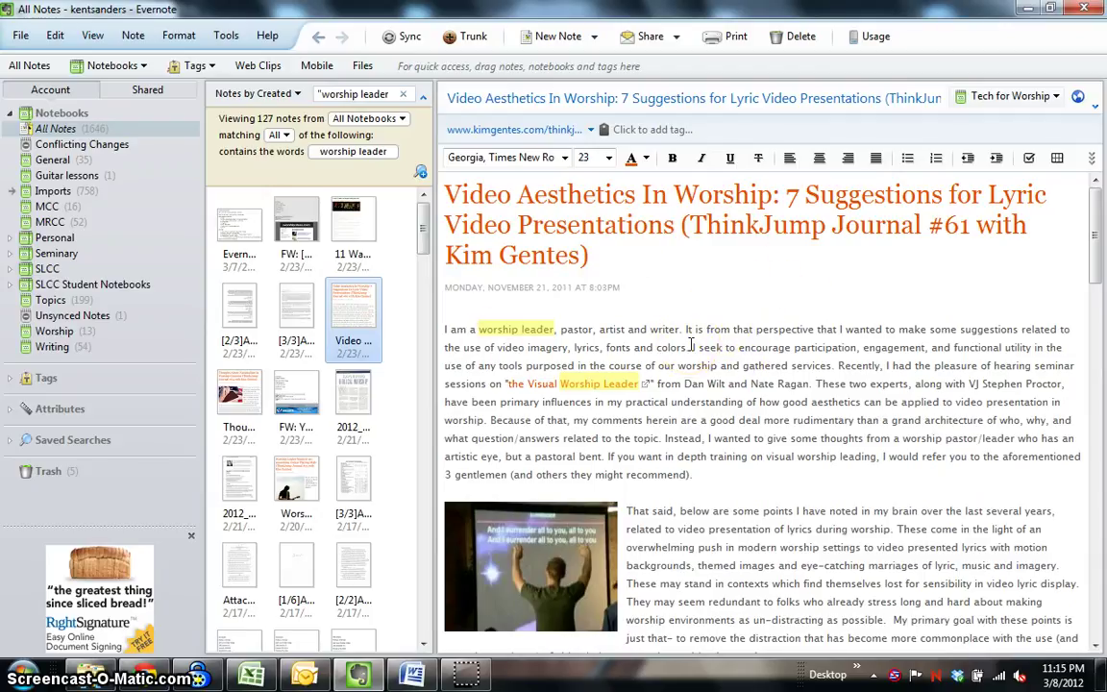
# Clear the worship leader search so all 1646 notes are listed.
pyautogui.click(403, 93)
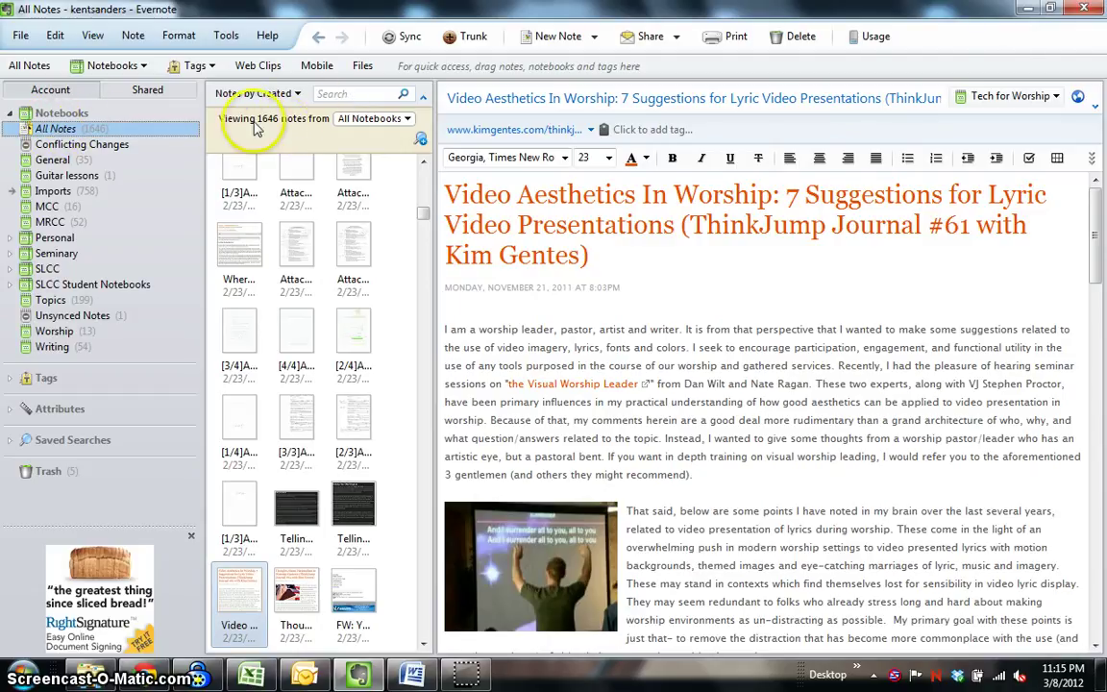
# Search all notes for 'prescriptive' and scroll through the Spiritual Formation scanned PDF.
pyautogui.click(347, 93)
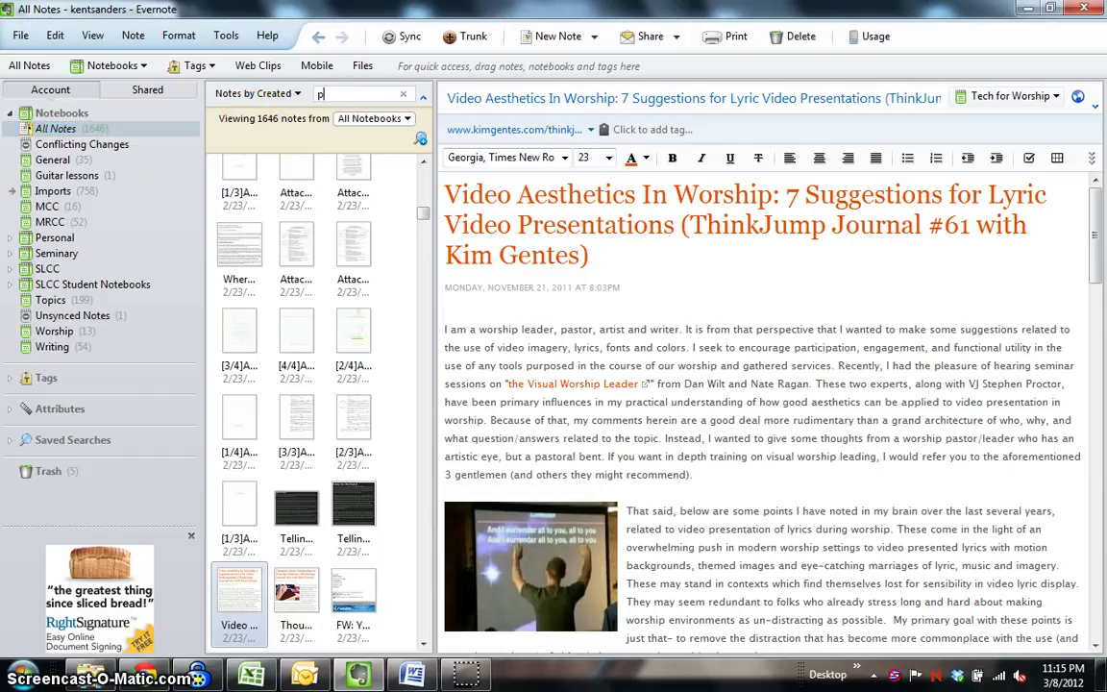
pyautogui.write('prescri')
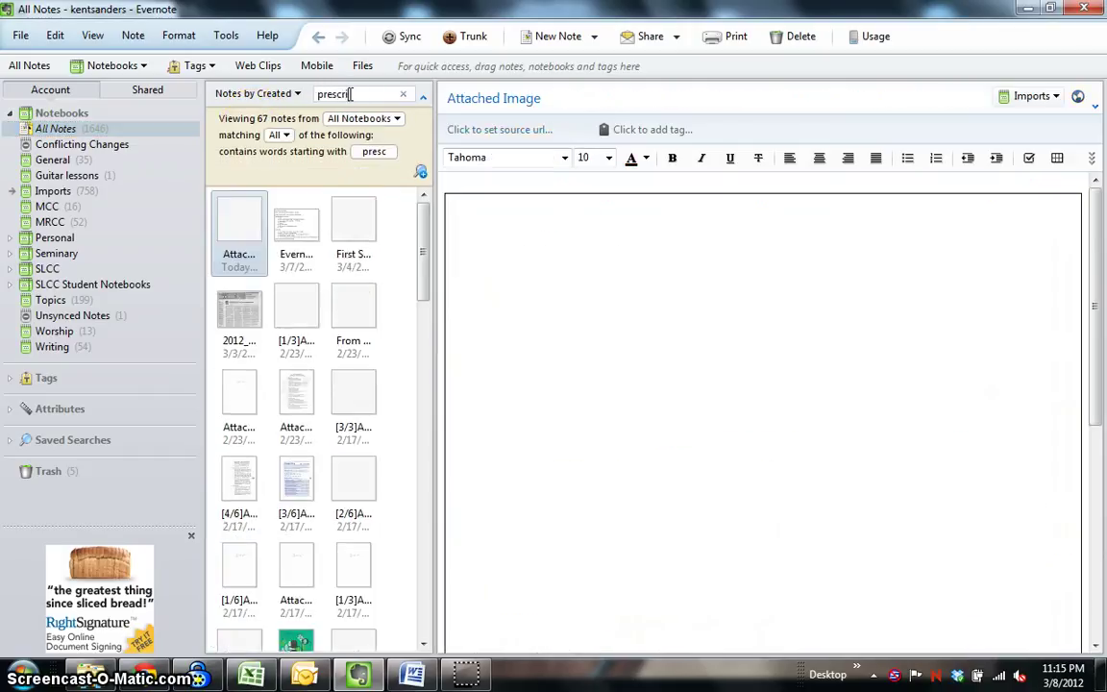
pyautogui.write('ptive')
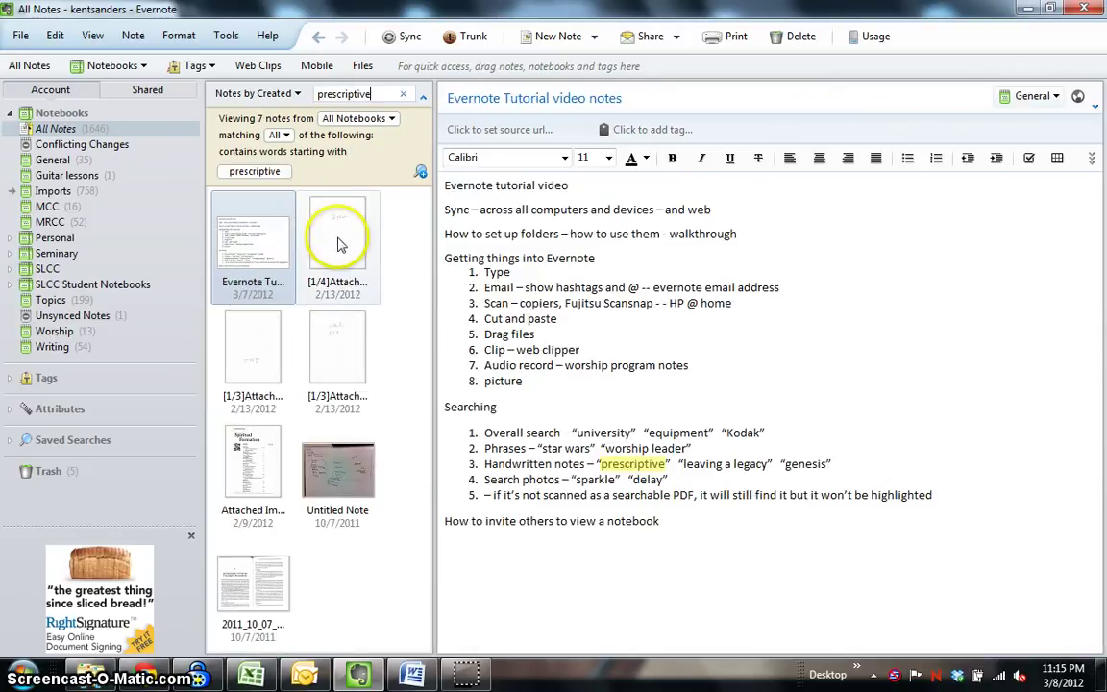
pyautogui.click(254, 471)
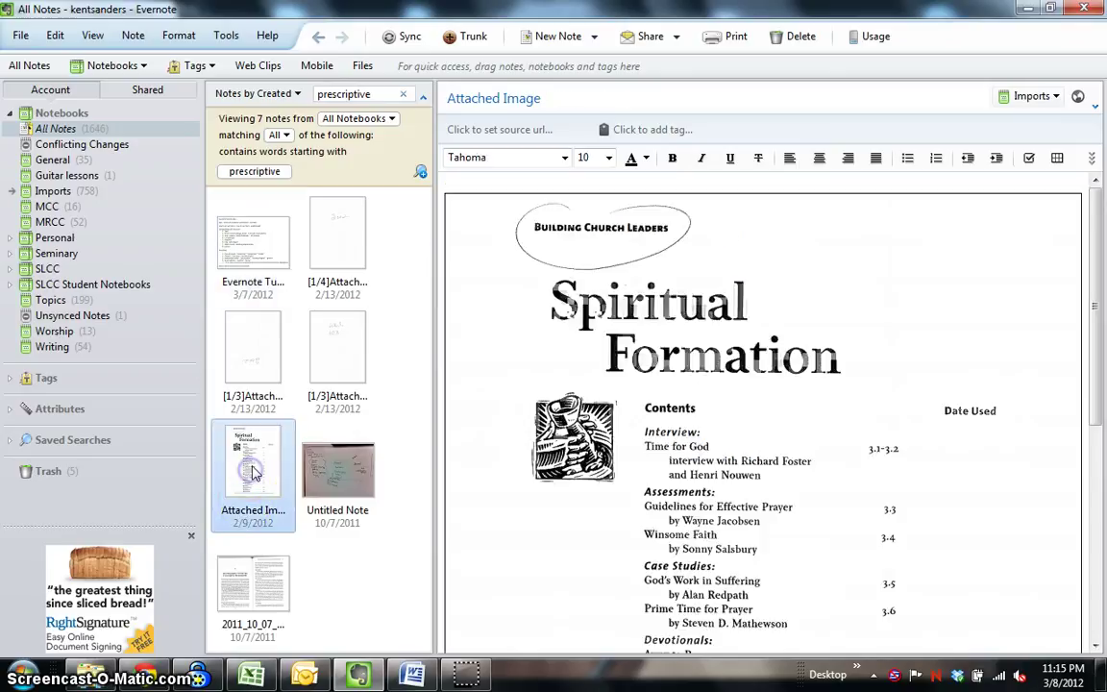
pyautogui.moveTo(736, 358)
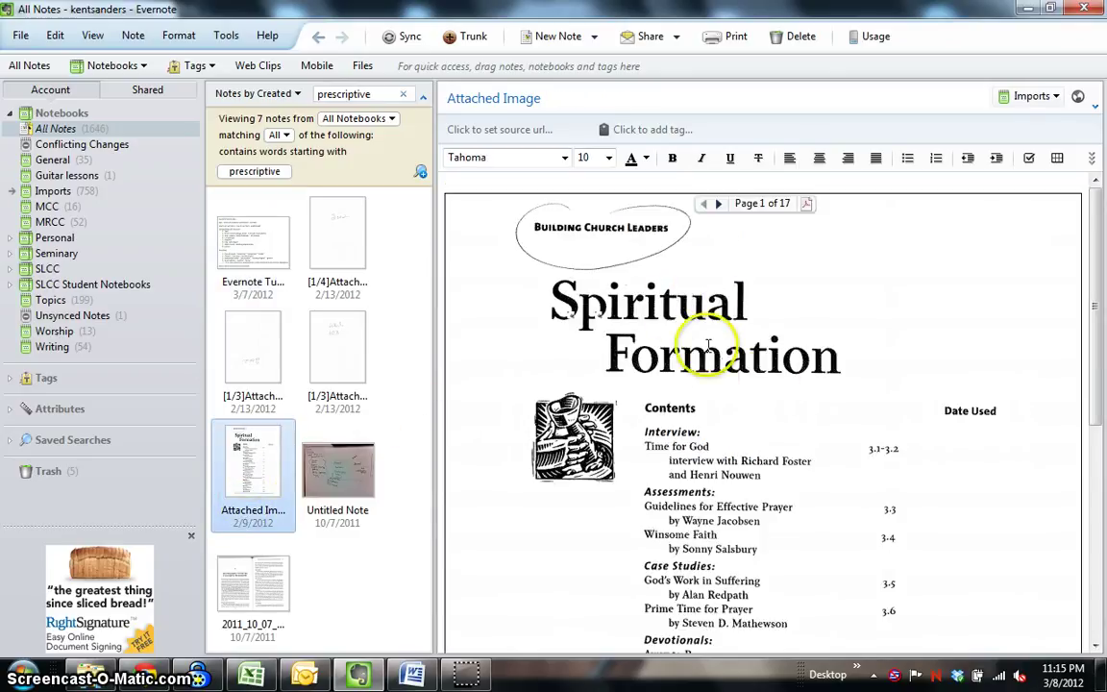
pyautogui.scroll(-5, 681, 282)
pyautogui.scroll(3, 711, 358)
pyautogui.scroll(2, 711, 358)
pyautogui.scroll(-5, 614, 403)
pyautogui.scroll(5, 701, 317)
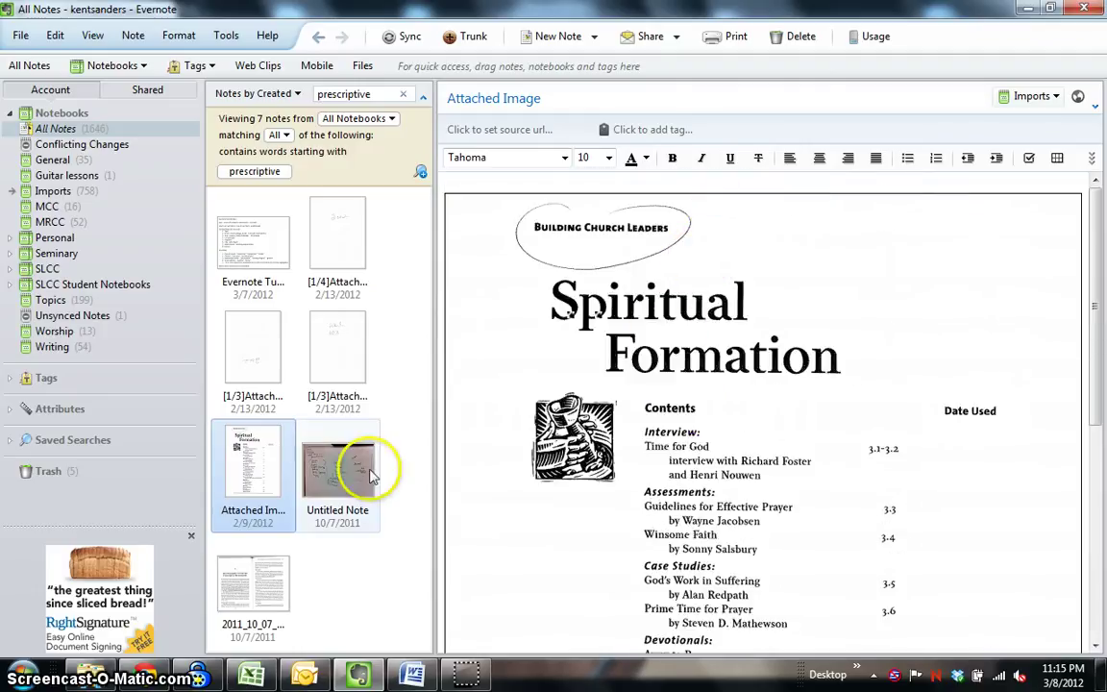
# Open the 10/7/2011 Untitled Note whiteboard photo with PRESCRIPTIVE highlighted.
pyautogui.click(329, 490)
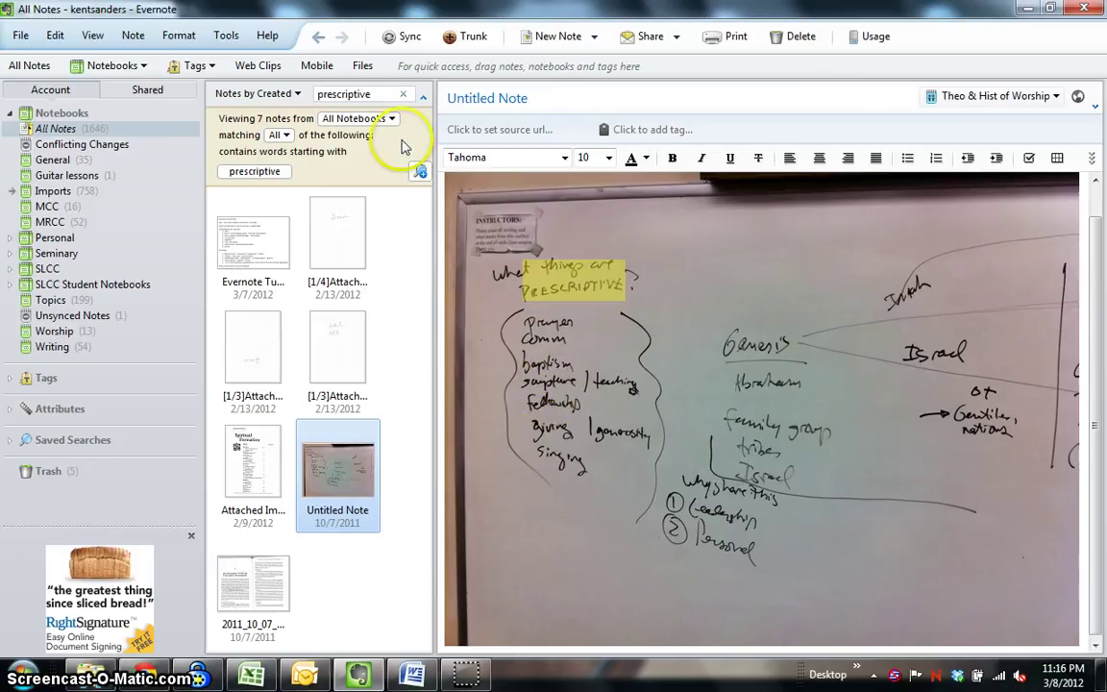
# Search "leaving a legacy" and open the handwritten 2012_01_30_12_07_01.pdf yellow-pad note.
pyautogui.click(382, 93)
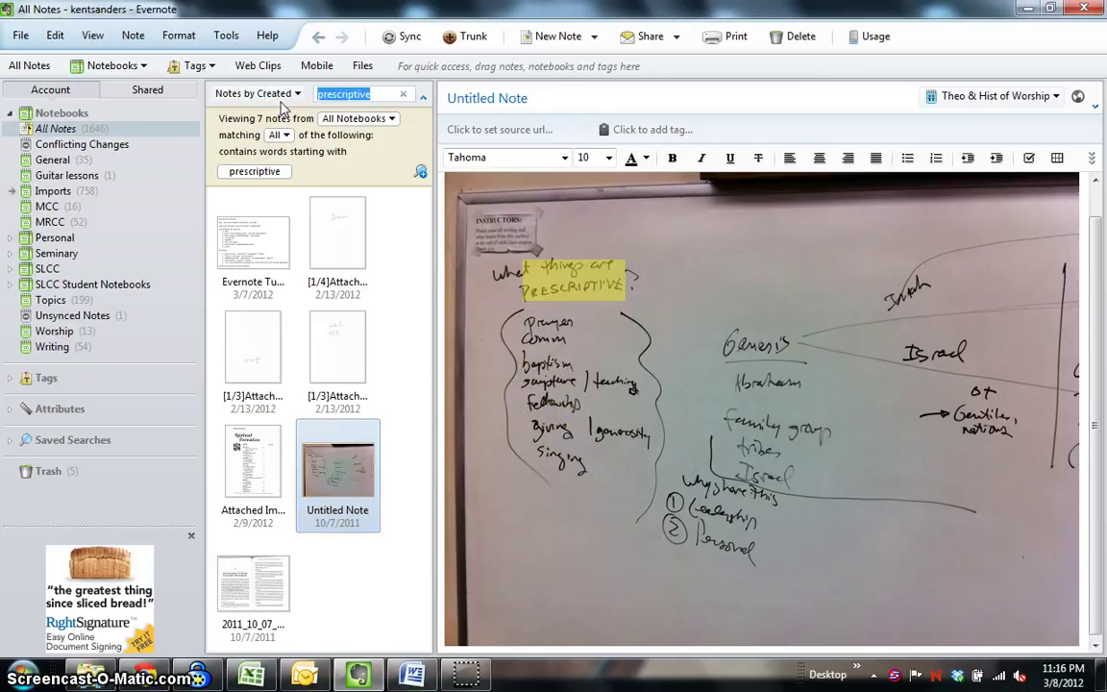
pyautogui.write('"leaving ')
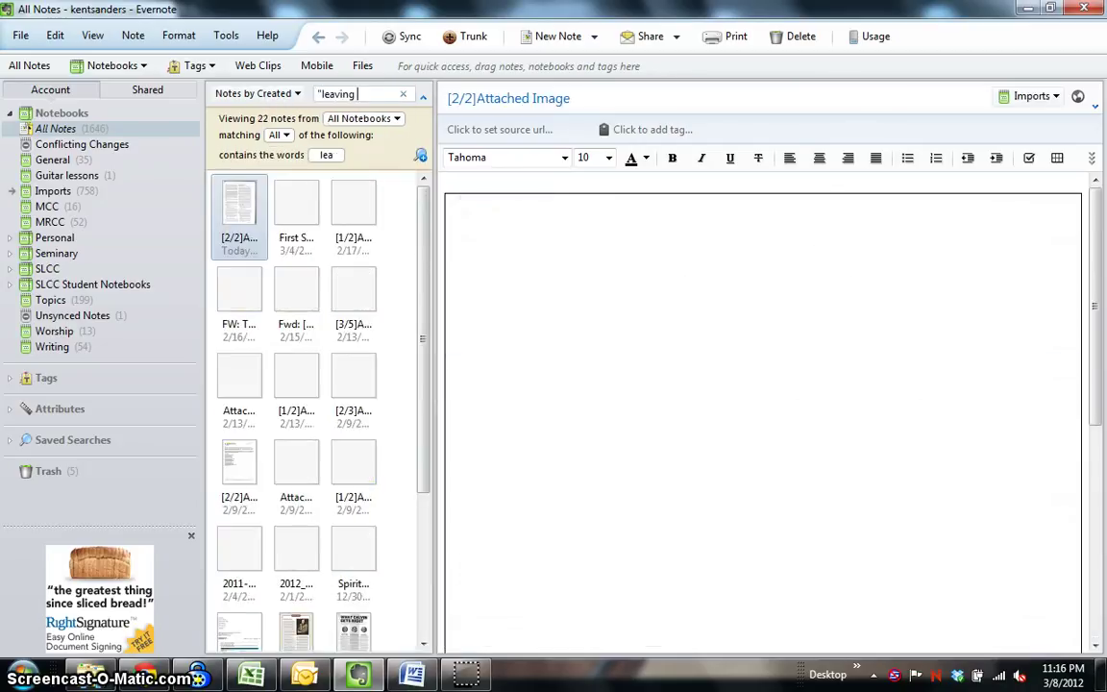
pyautogui.write('a legacy"')
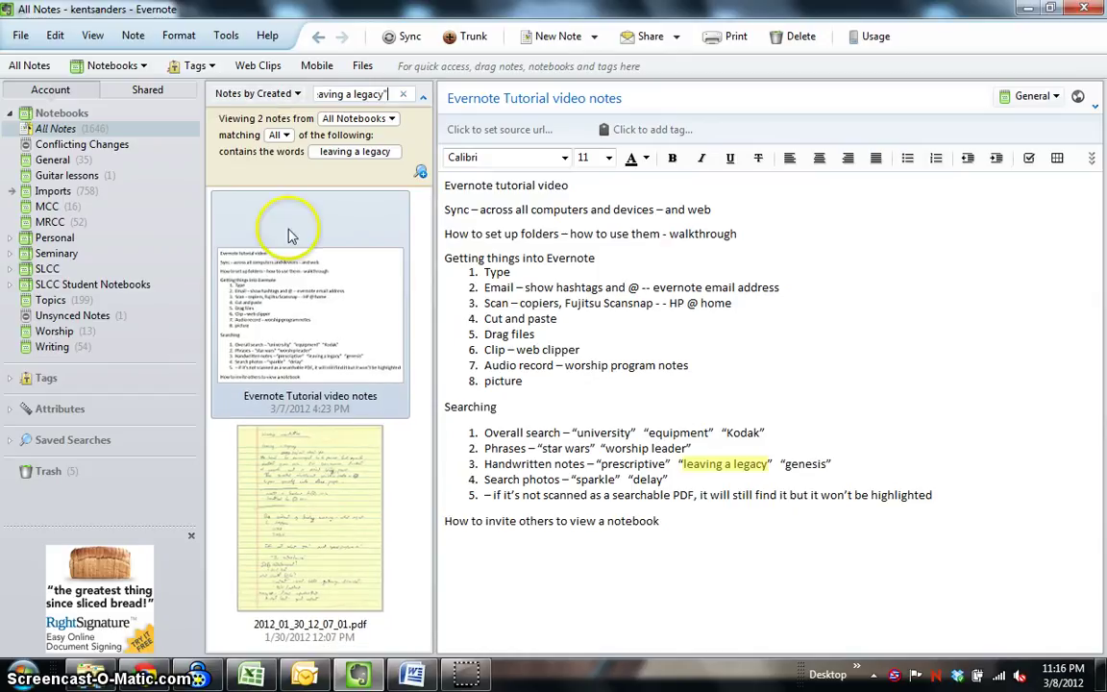
pyautogui.click(298, 296)
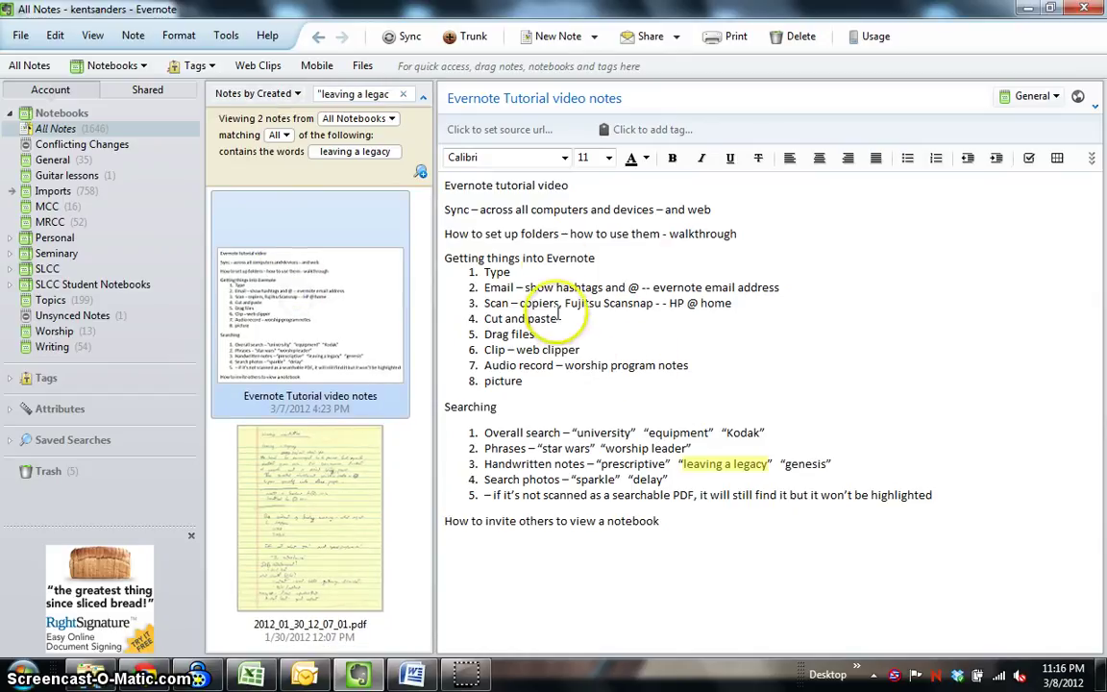
pyautogui.click(298, 523)
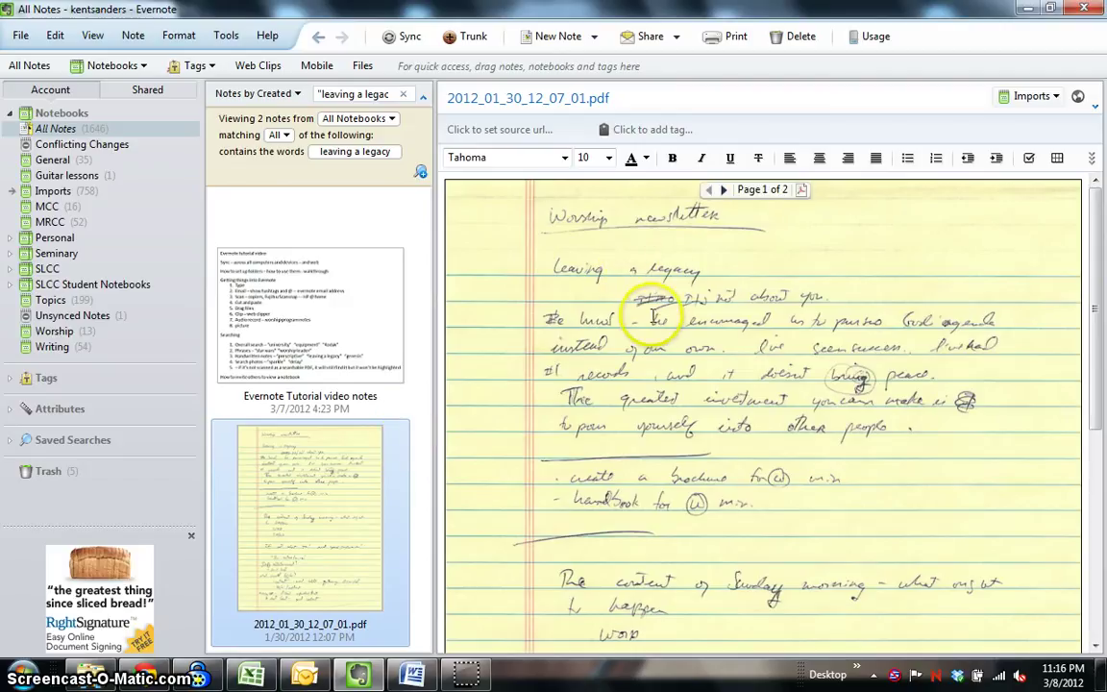
pyautogui.scroll(-5, 649, 325)
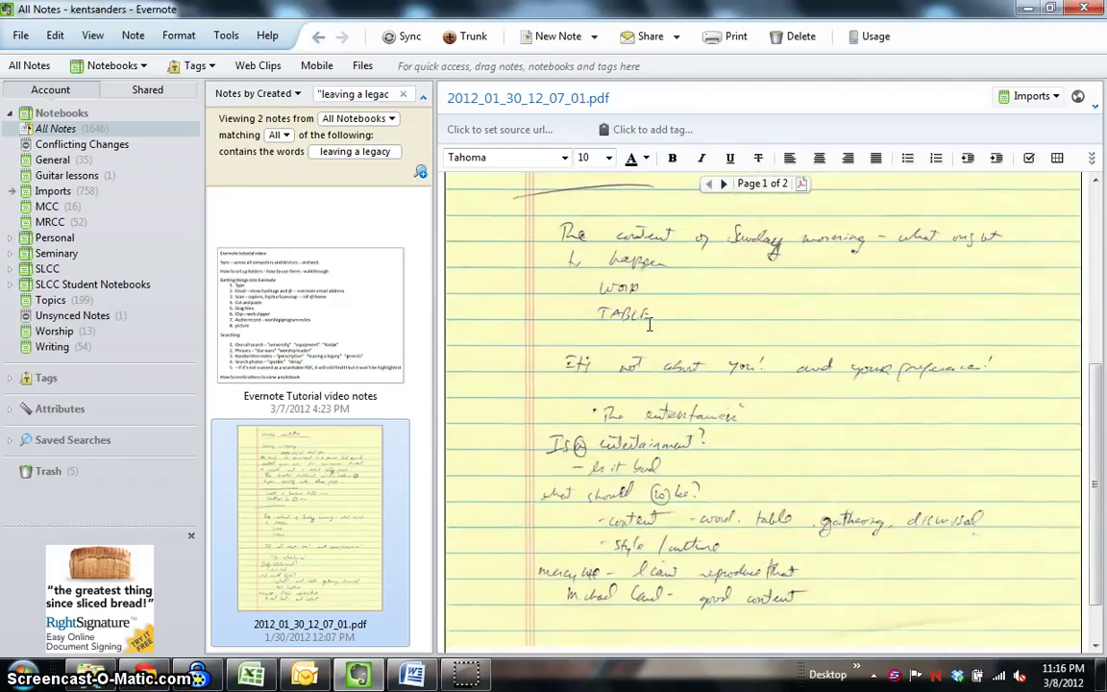
pyautogui.scroll(5, 650, 324)
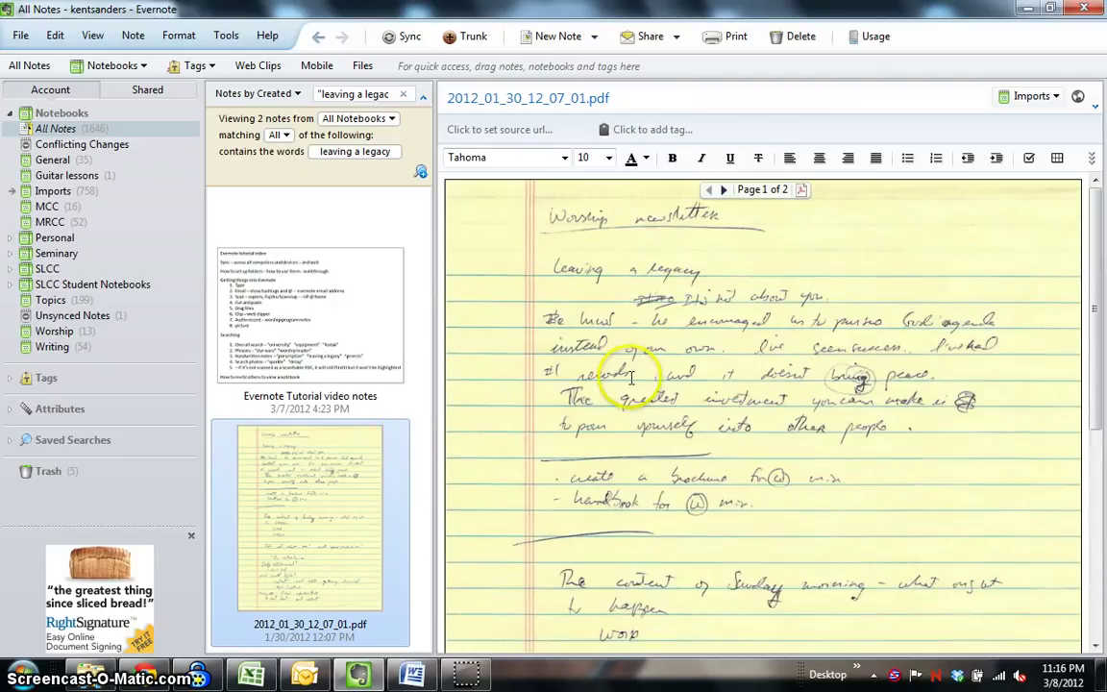
pyautogui.scroll(-5, 631, 376)
pyautogui.scroll(5, 584, 374)
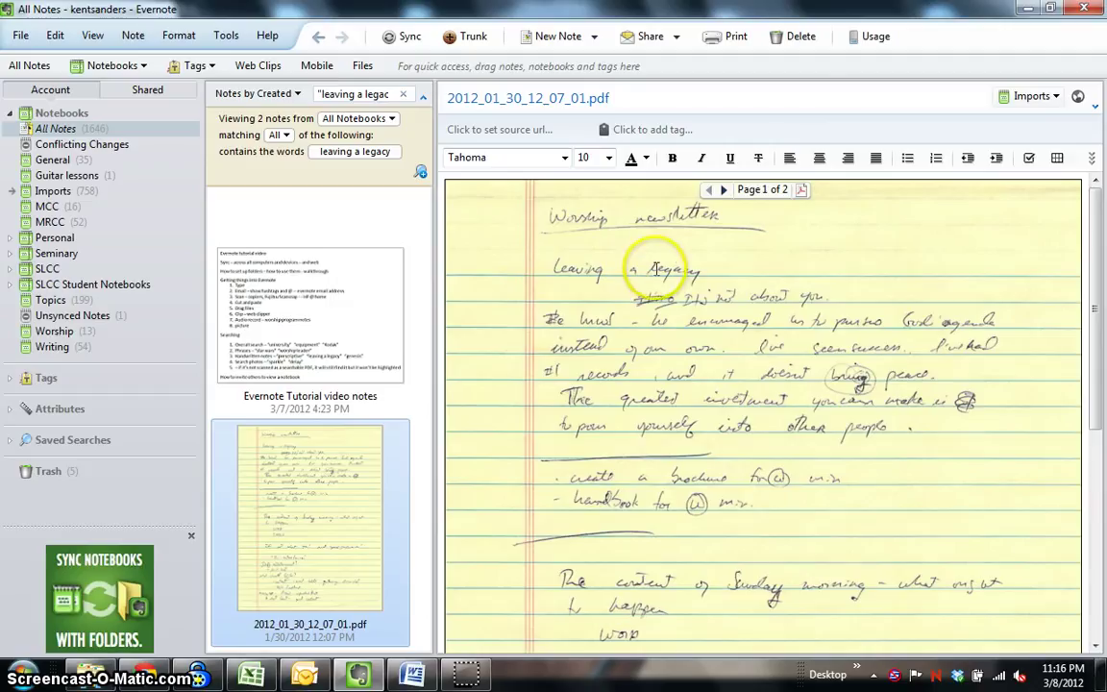
# Flip to page two and back, then clear the search to list all 1646 notes.
pyautogui.click(723, 191)
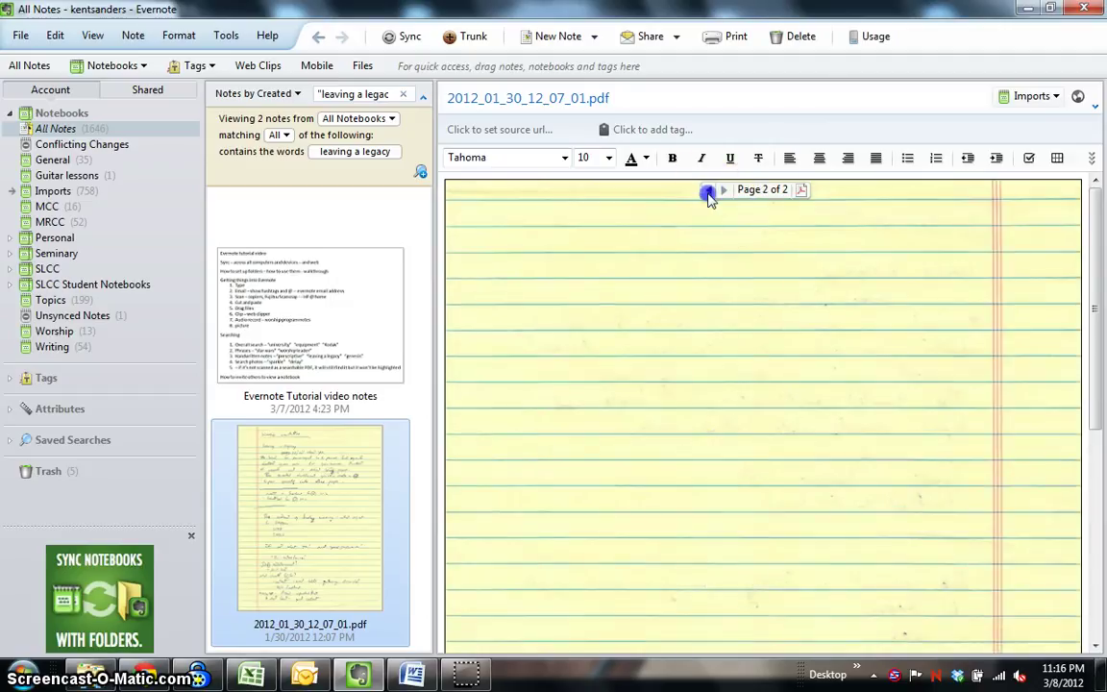
pyautogui.click(711, 191)
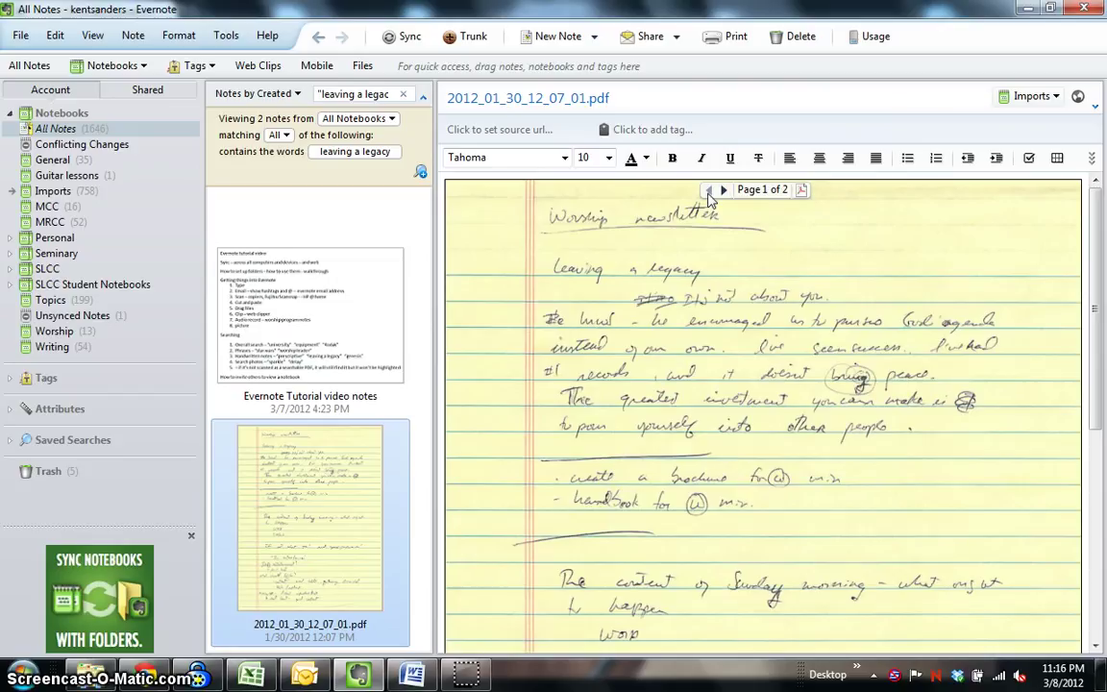
pyautogui.click(398, 95)
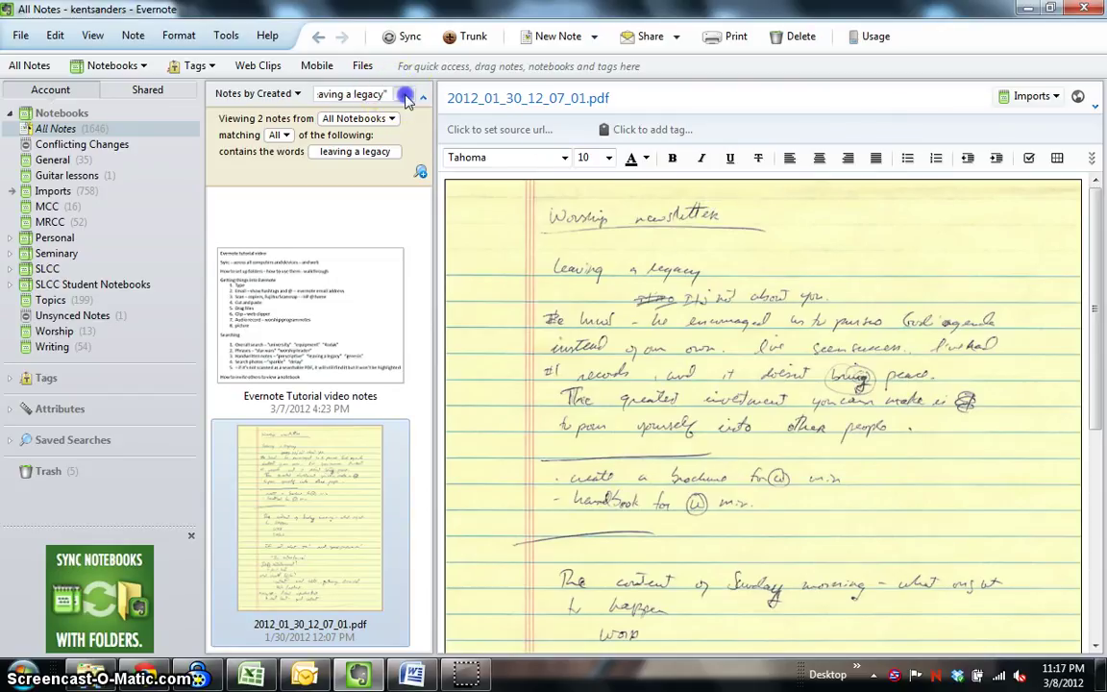
pyautogui.click(404, 98)
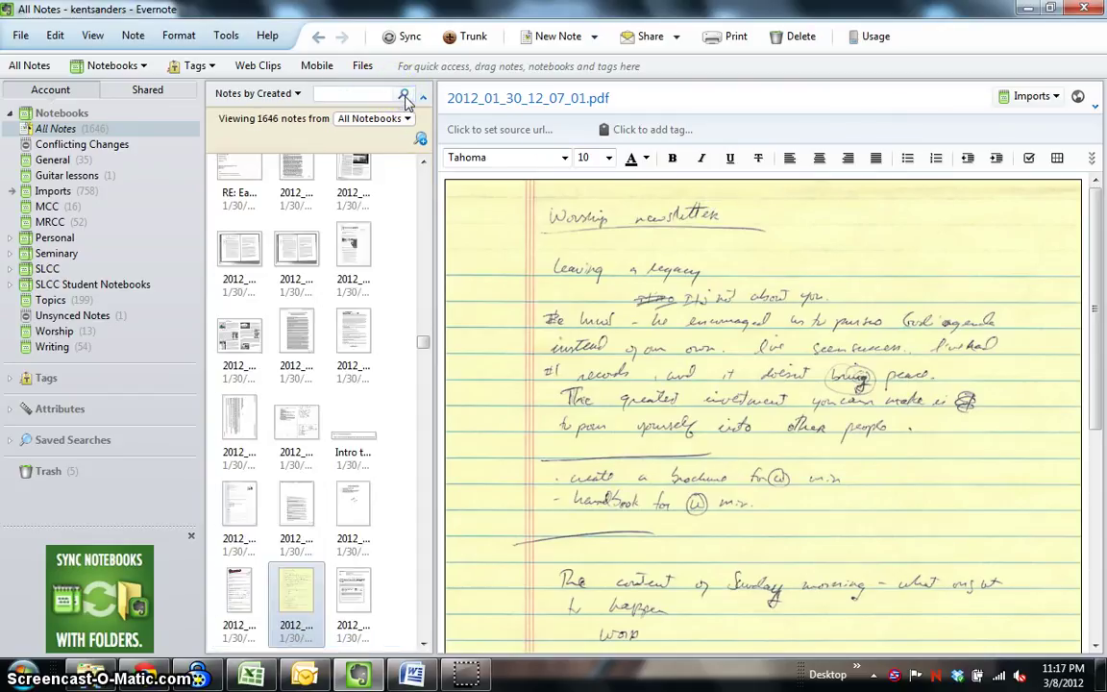
# Search for genesis and widen the note list to show more thumbnails.
pyautogui.write('gen')
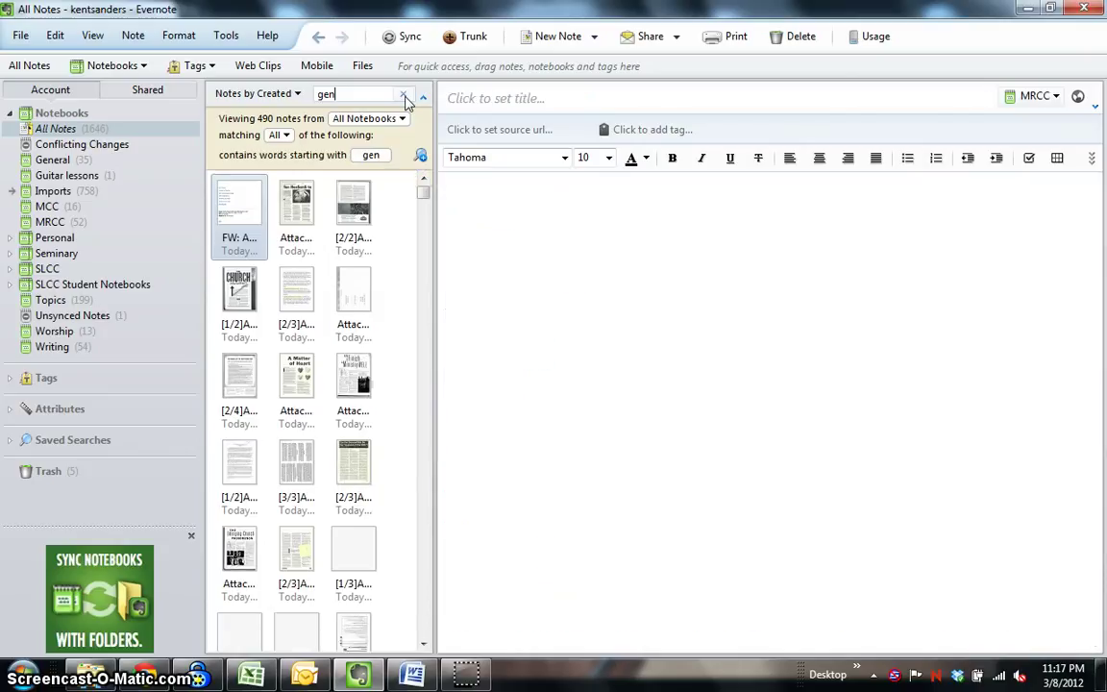
pyautogui.write('esis')
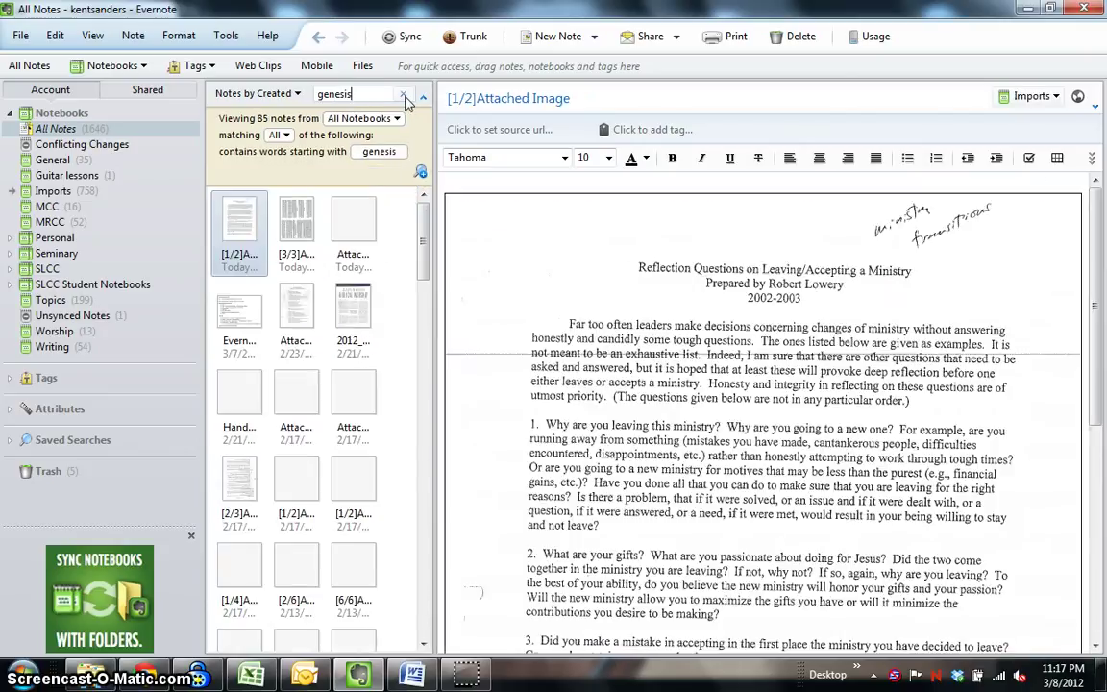
pyautogui.scroll(-1, 365, 388)
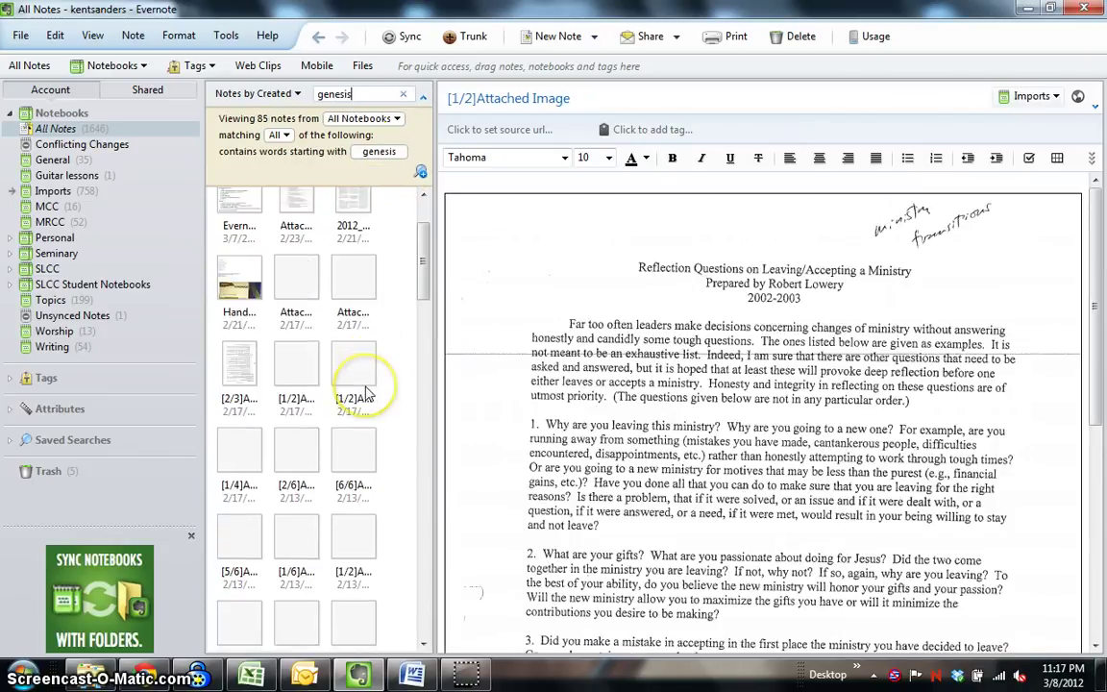
pyautogui.scroll(-2, 365, 393)
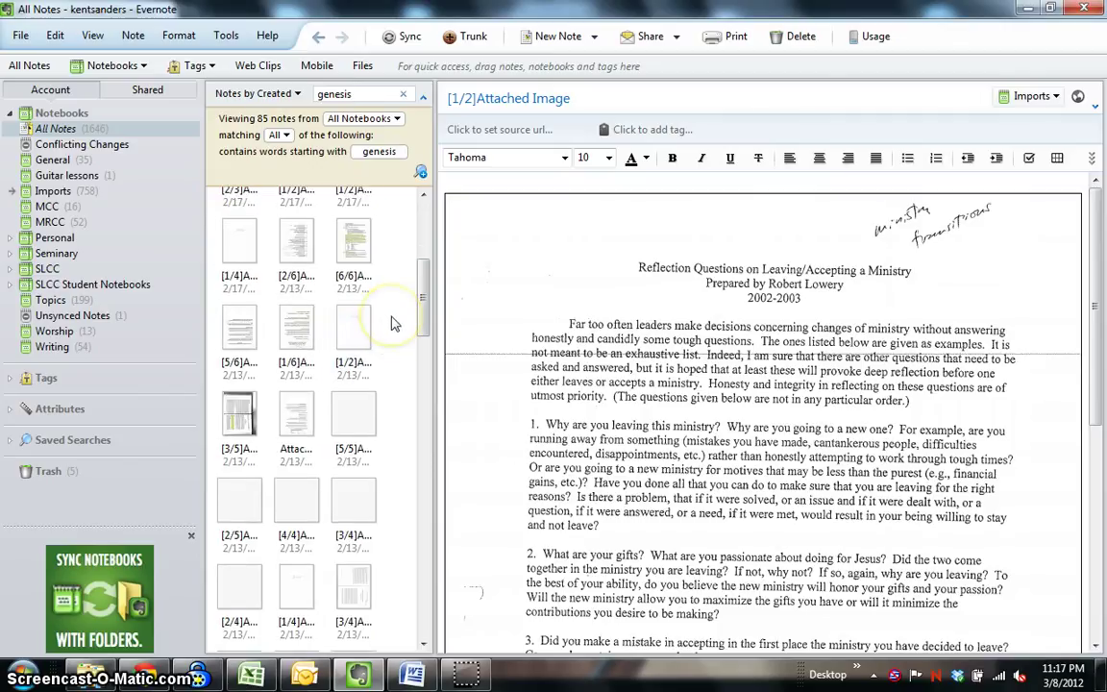
pyautogui.scroll(-3, 391, 323)
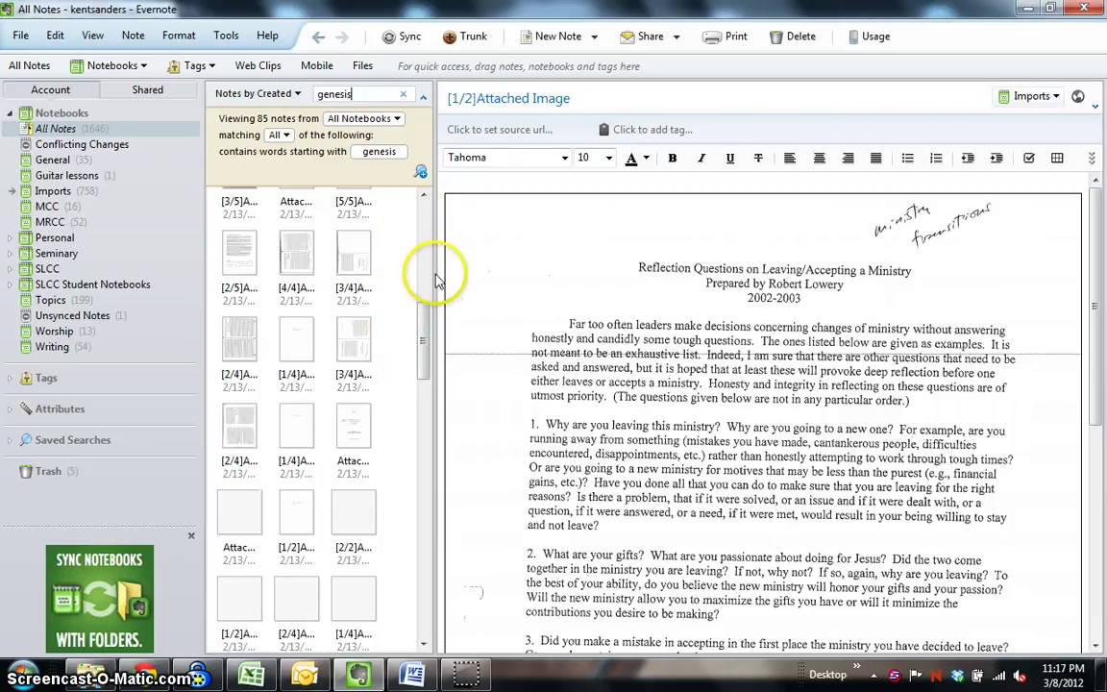
pyautogui.moveTo(436, 276); pyautogui.dragTo(618, 249)
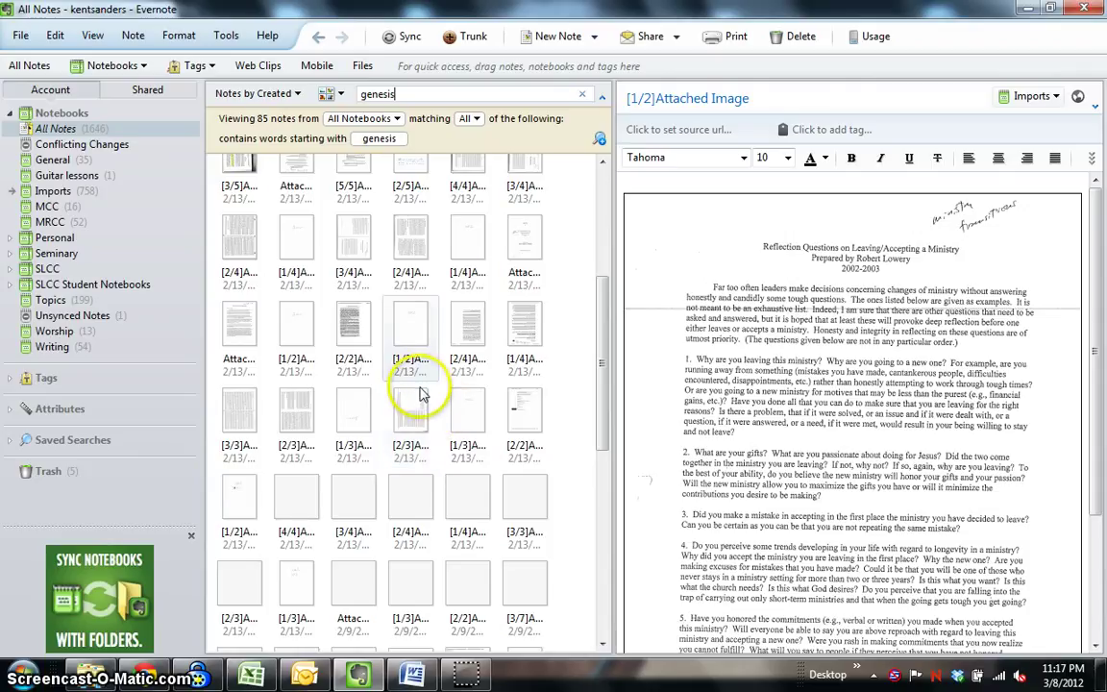
pyautogui.scroll(-5, 420, 395)
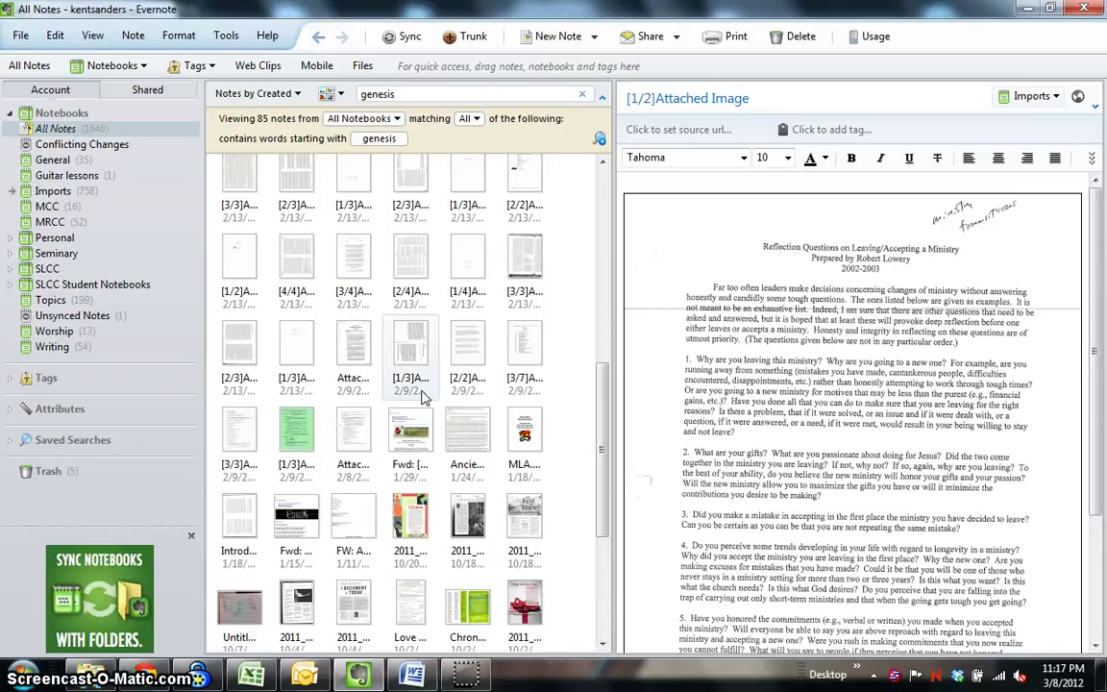
# Open the whiteboard Untitled Note matching genesis and view its 25.jpg photo full size.
pyautogui.click(421, 375)
pyautogui.scroll(-2, 422, 380)
pyautogui.click(285, 274)
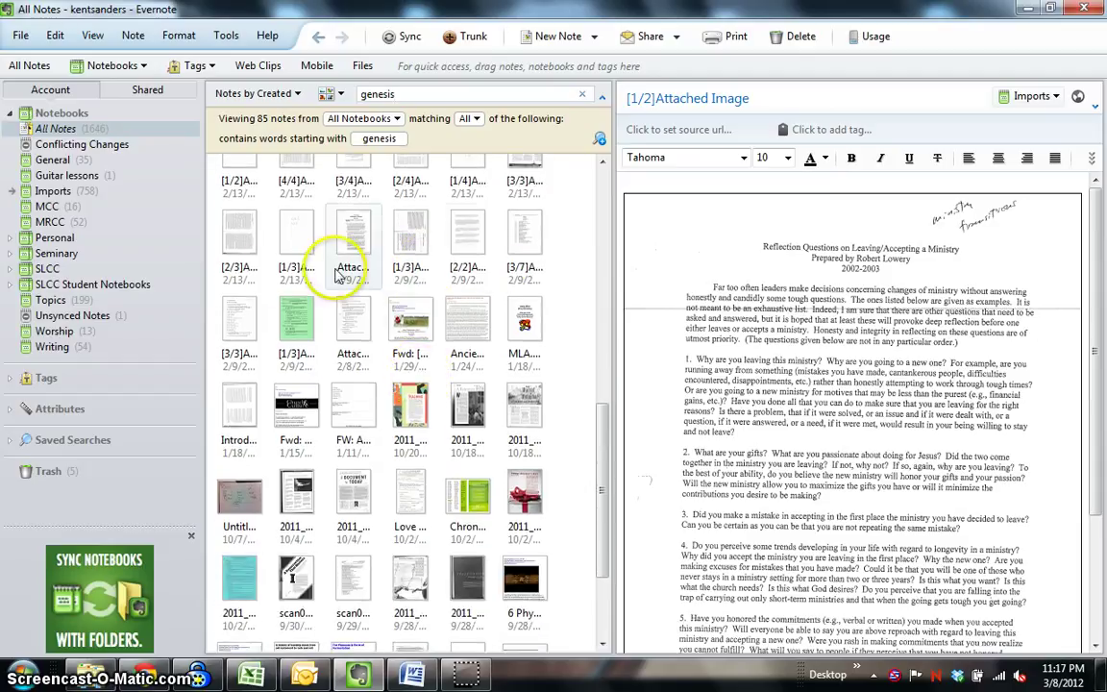
pyautogui.click(237, 502)
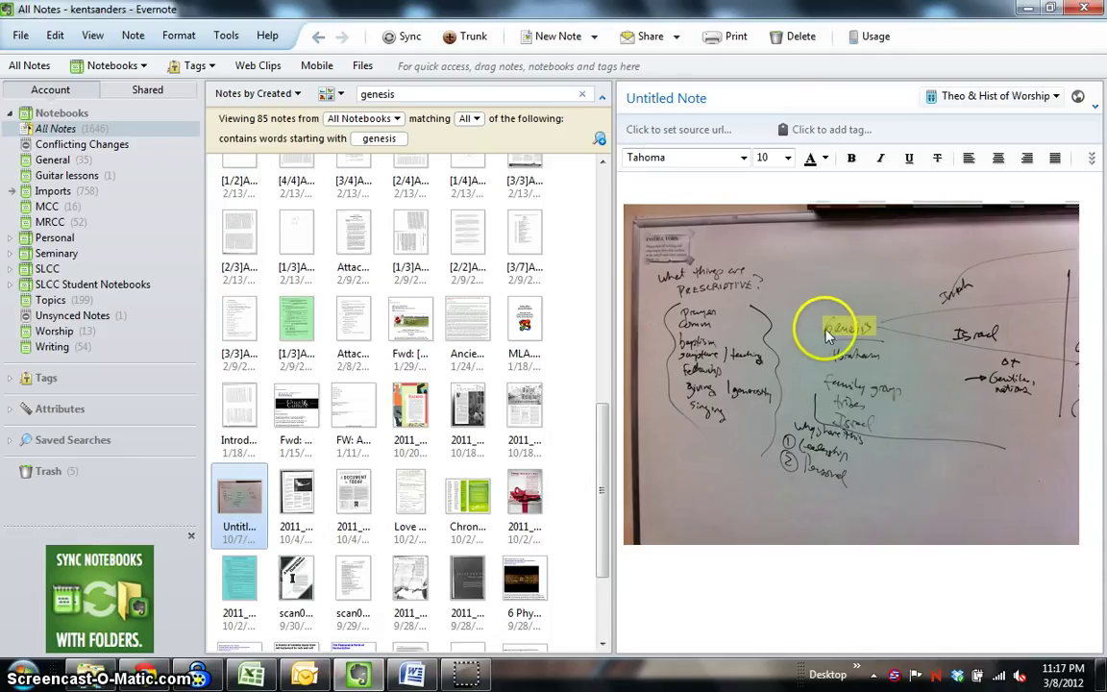
pyautogui.click(814, 304)
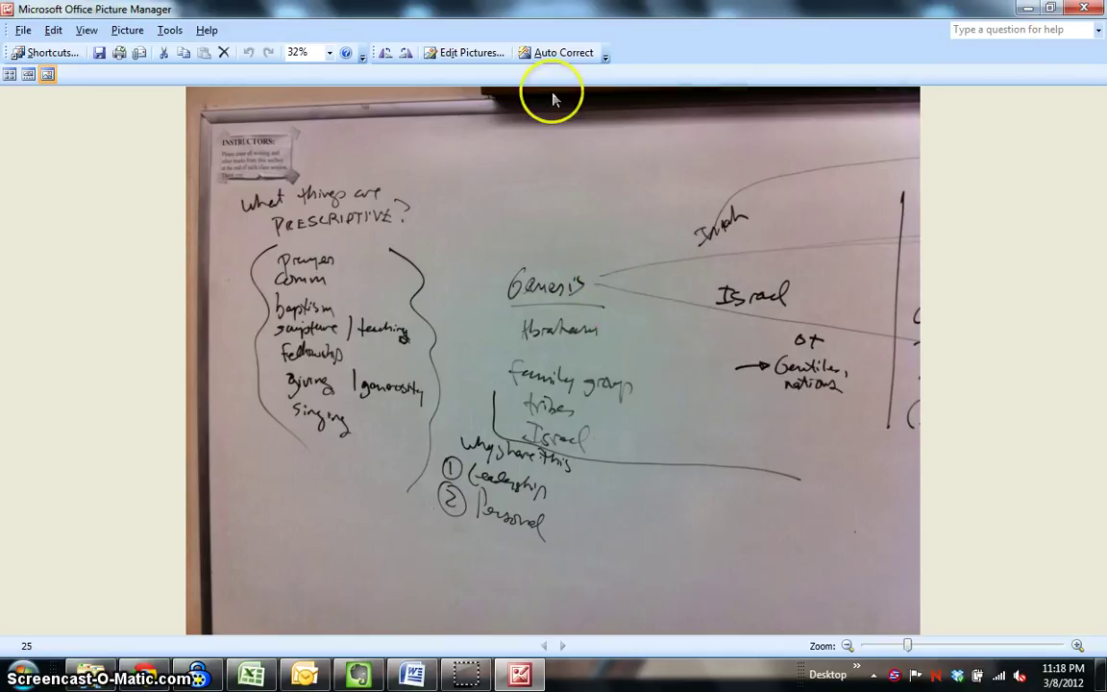
# Close Picture Manager to return to the Evernote whiteboard note.
pyautogui.click(1090, 11)
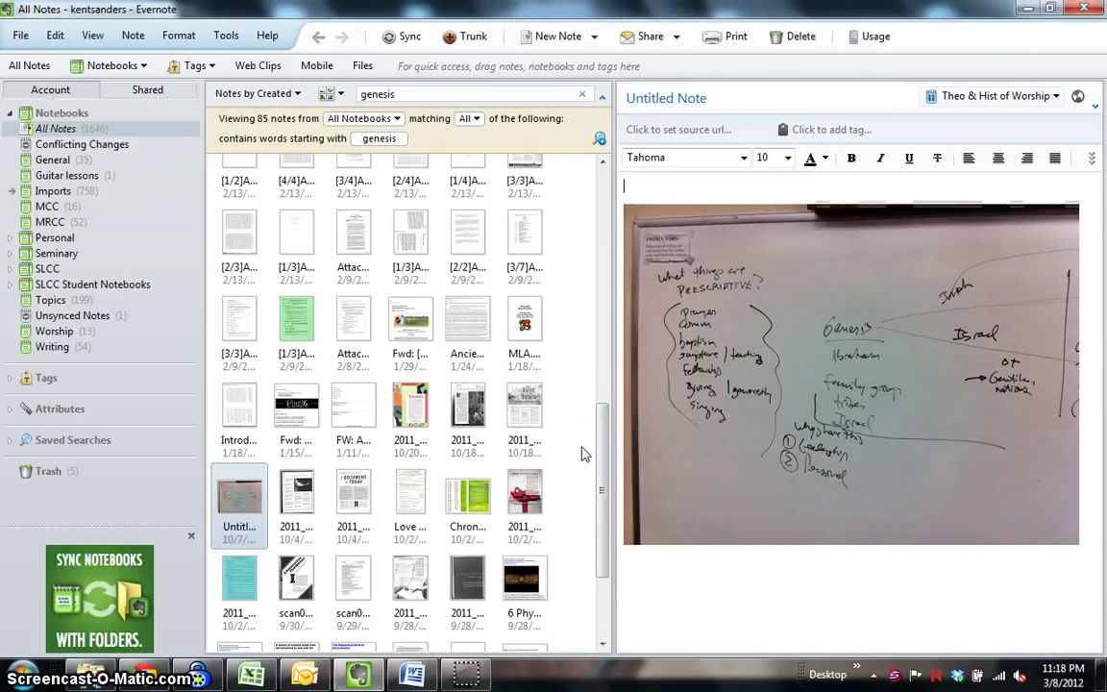
# Scroll the genesis results to the top and narrow the note list to four columns.
pyautogui.scroll(15, 572, 453)
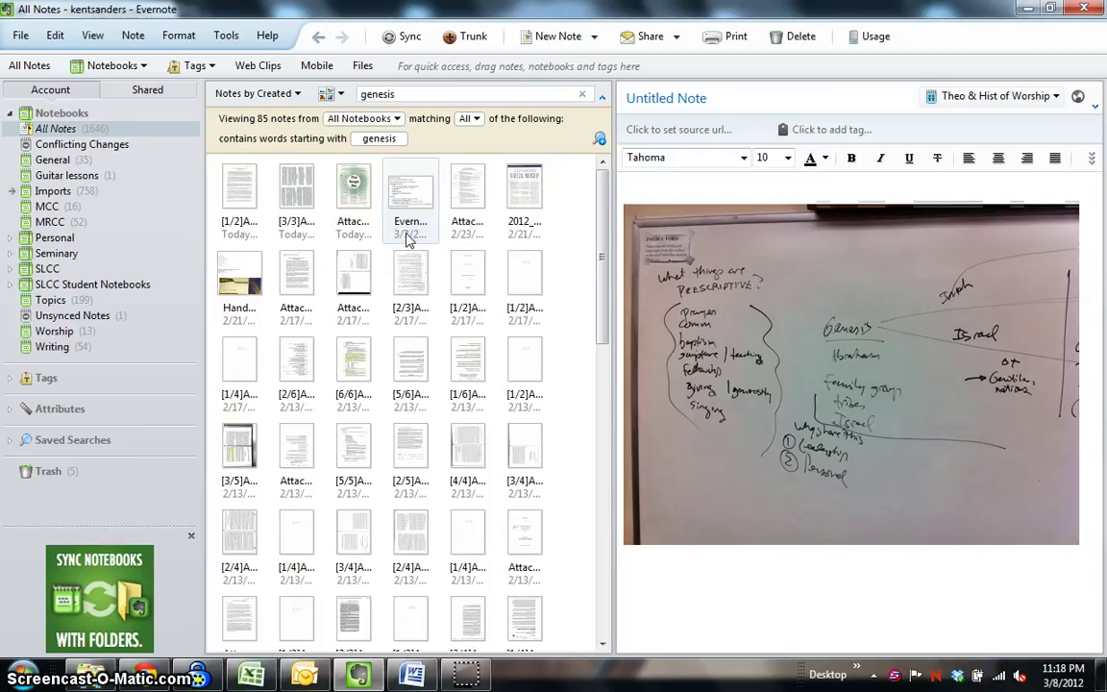
pyautogui.moveTo(407, 239); pyautogui.dragTo(524, 220)
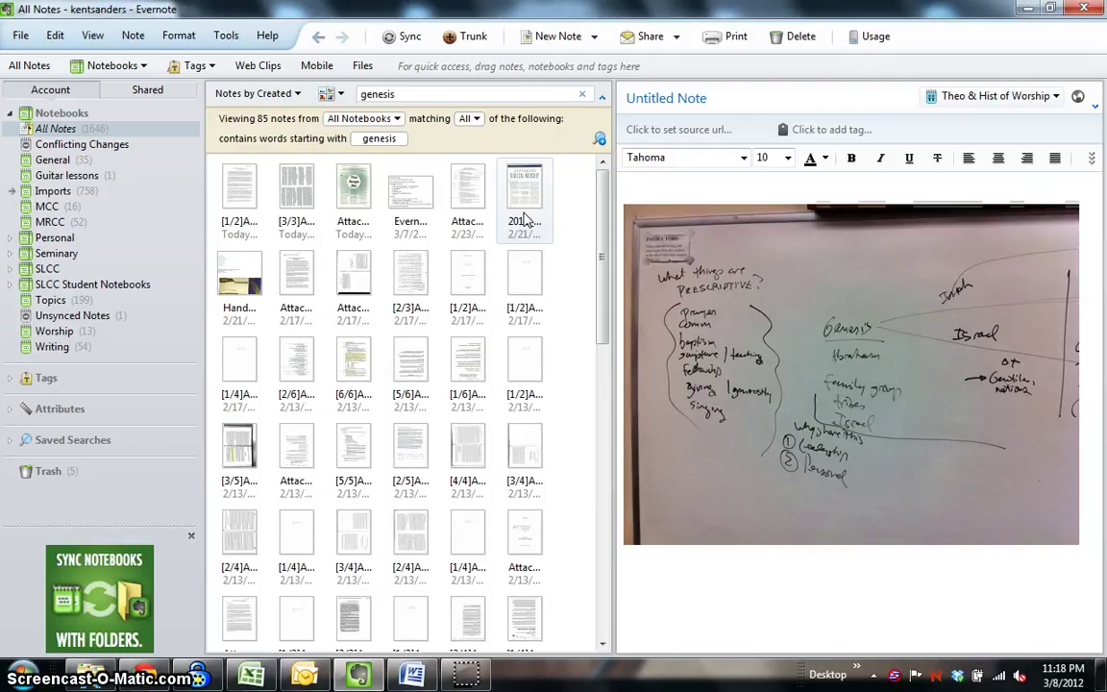
pyautogui.moveTo(524, 220); pyautogui.dragTo(494, 172)
# Switch the 85 genesis results from thumbnails to List view with Created, Title and Notebook columns.
pyautogui.moveTo(415, 95); pyautogui.dragTo(349, 101)
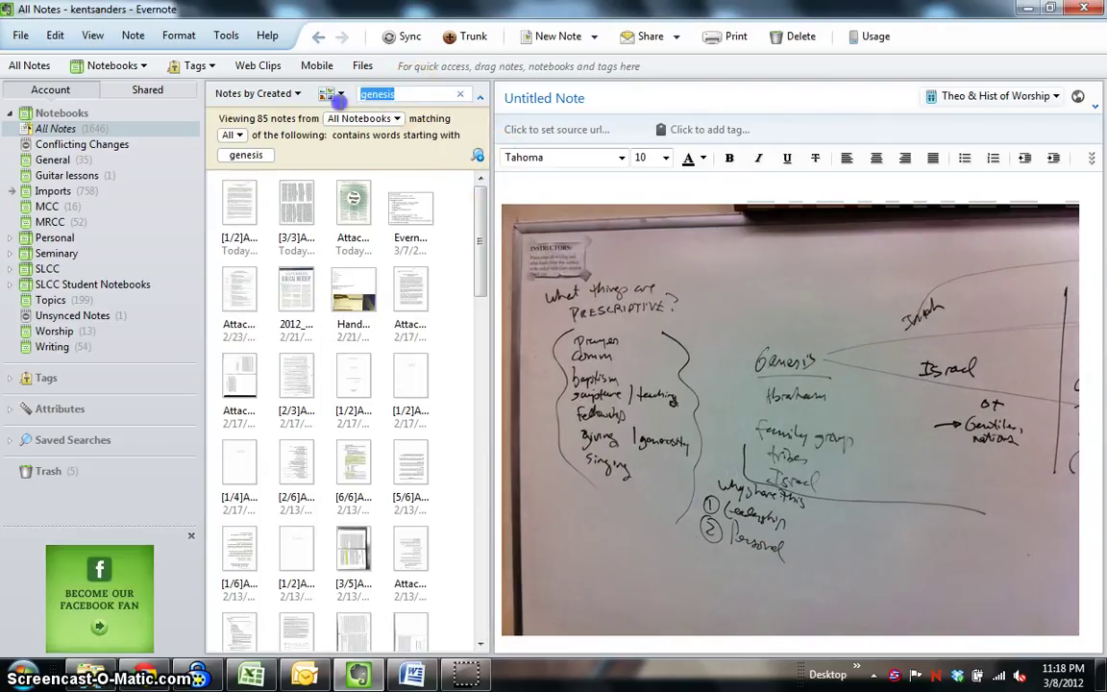
pyautogui.click(341, 95)
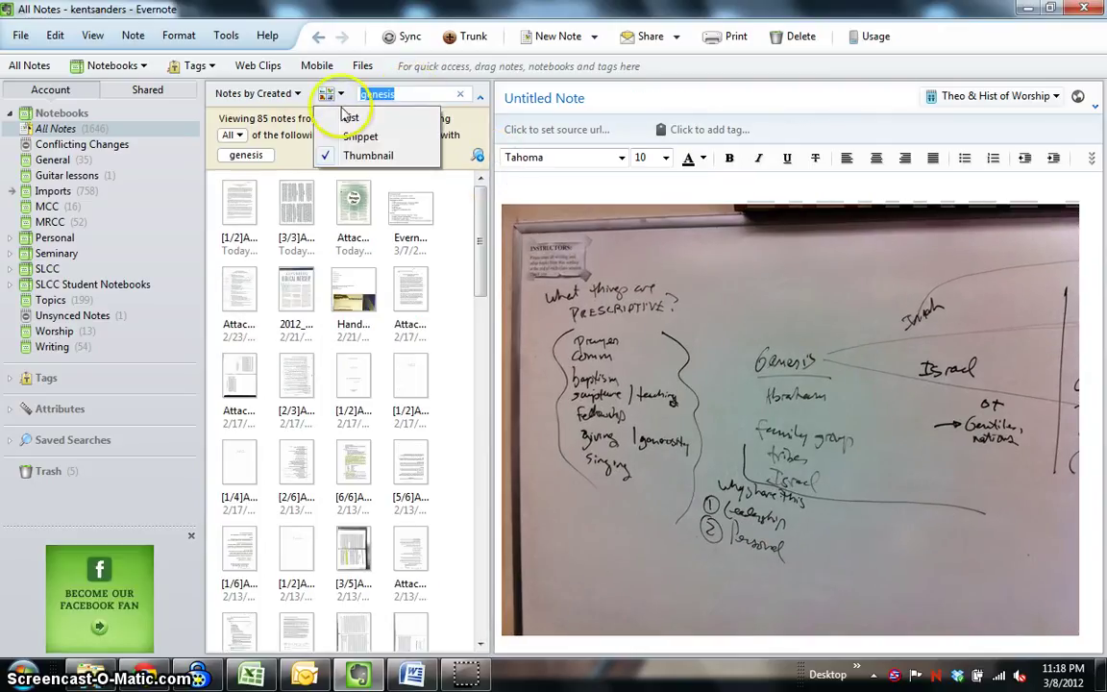
pyautogui.click(348, 113)
pyautogui.click(425, 93)
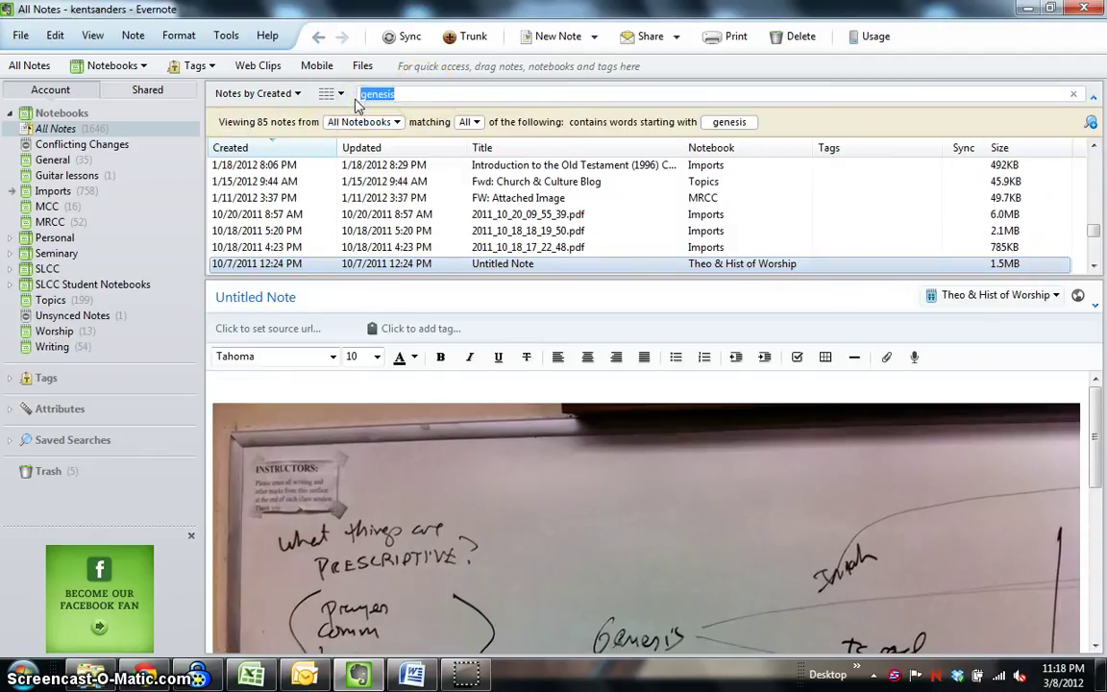
# Search all notes for 'sparkle' and show the 3 results in Thumbnail view.
pyautogui.write('sparle')
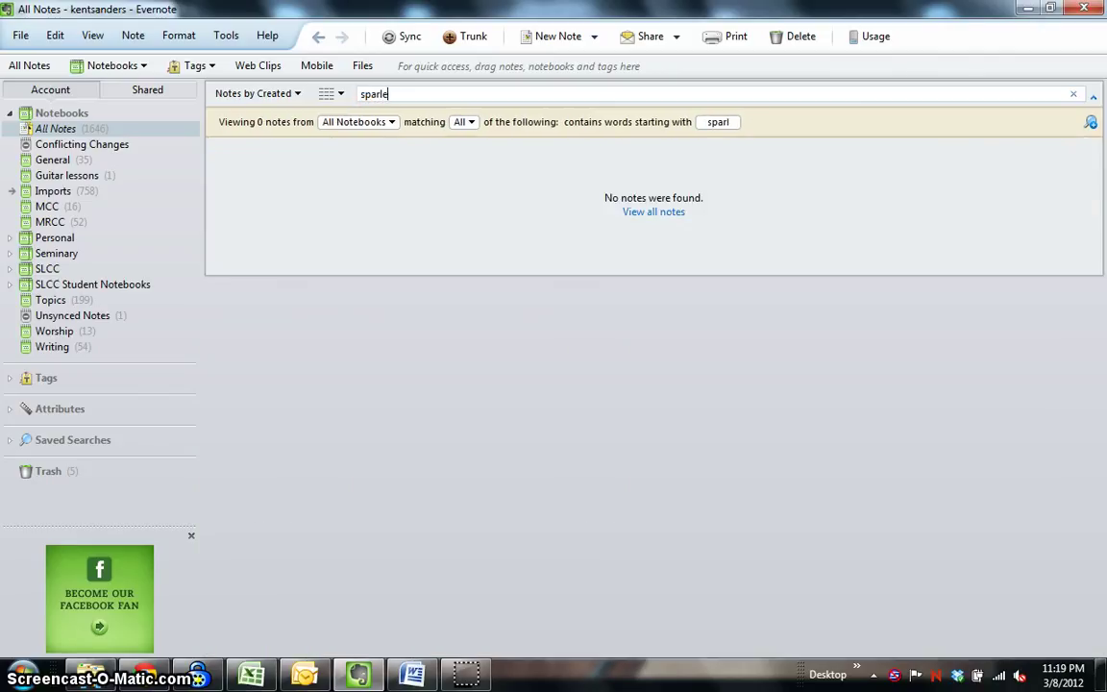
pyautogui.press('BackSpace')
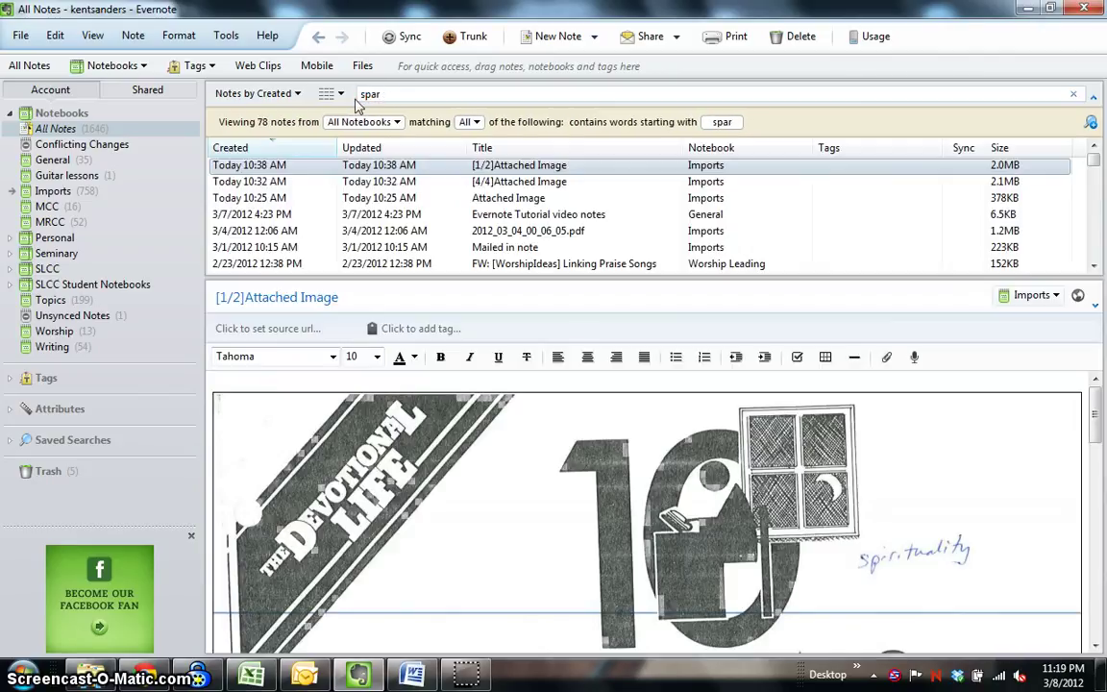
pyautogui.write('kle')
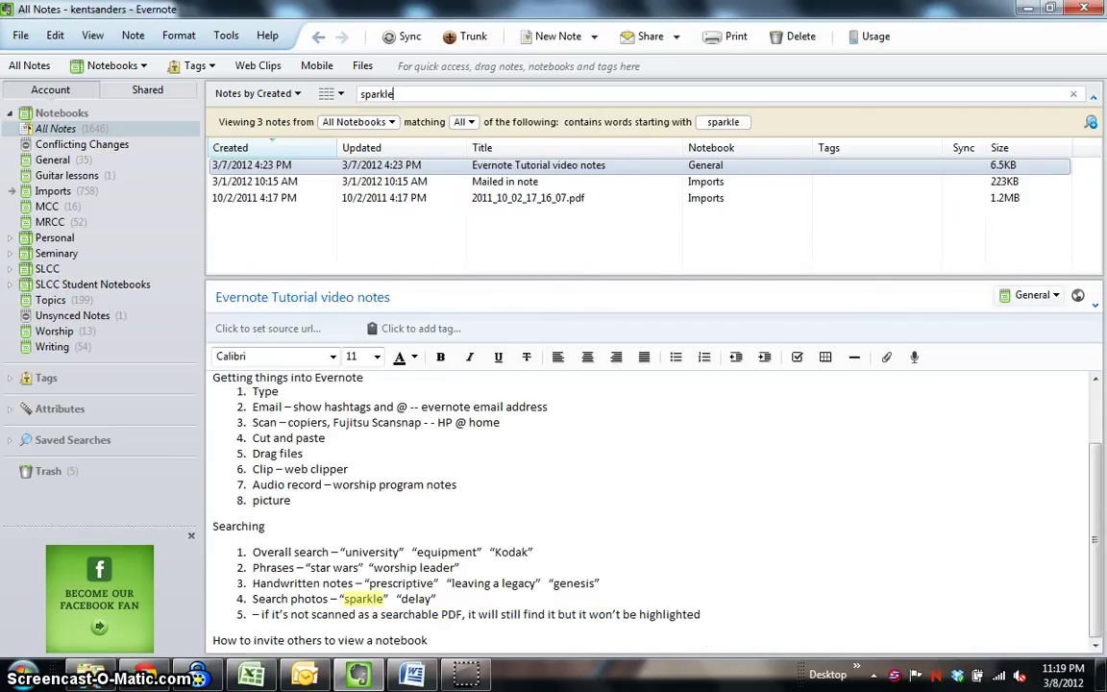
pyautogui.click(332, 94)
pyautogui.click(368, 155)
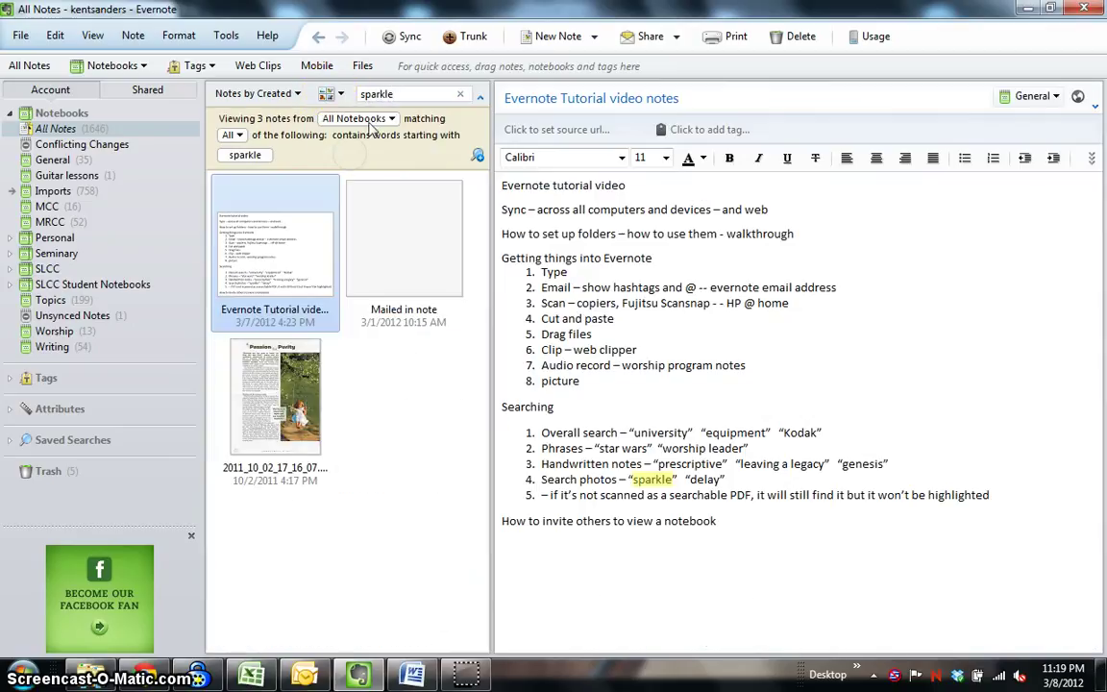
# Open the 'A Passion for Purity' scan 2011_10_02_17_16_07.pdf and advance through pages 2, 3 and 4.
pyautogui.click(289, 399)
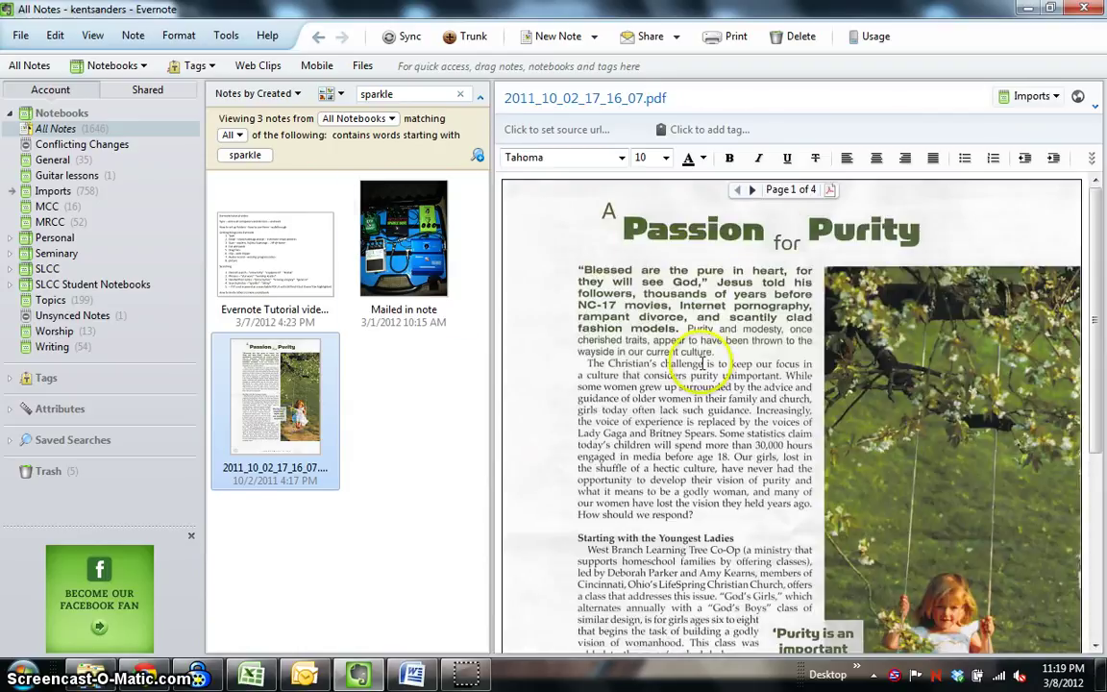
pyautogui.scroll(-3, 702, 363)
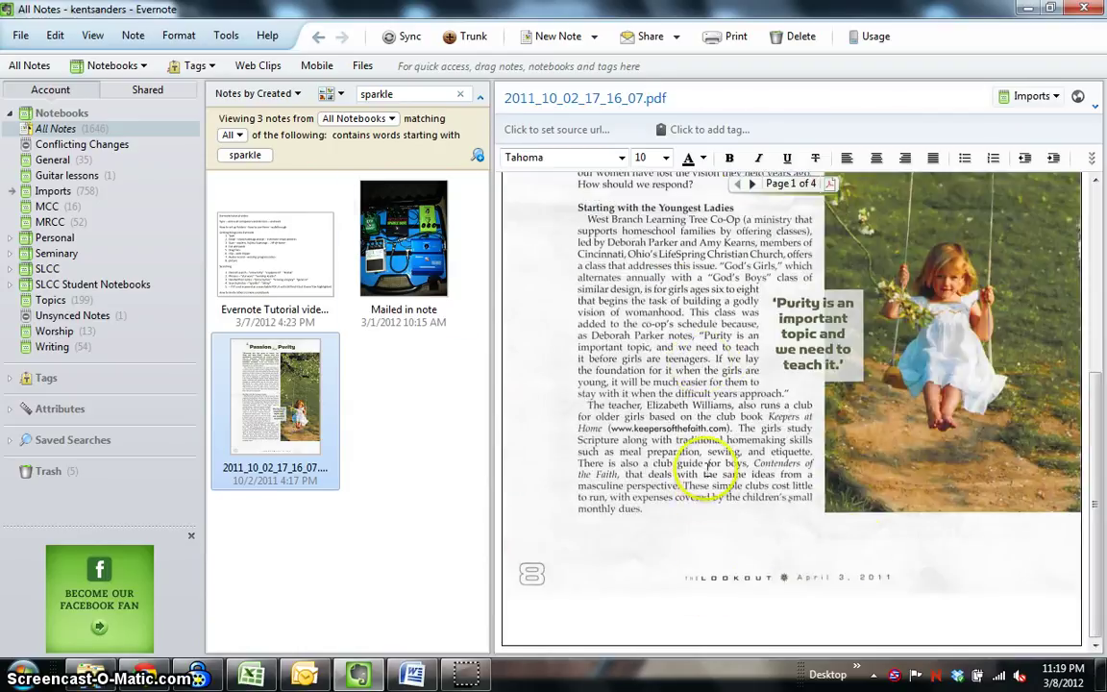
pyautogui.scroll(3, 746, 480)
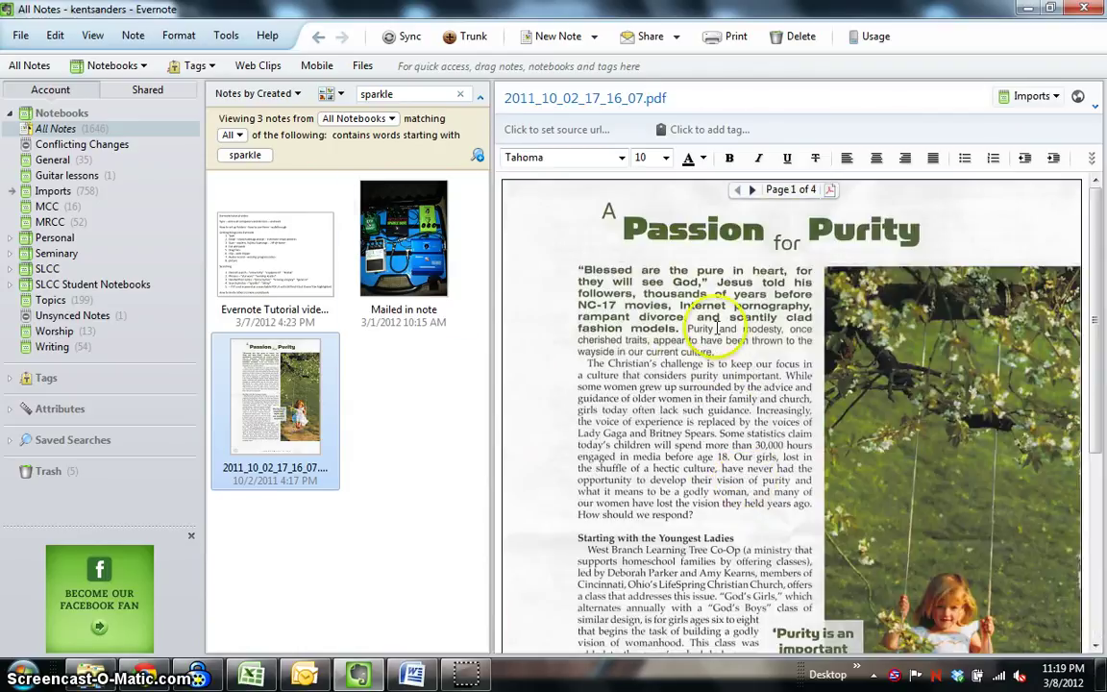
pyautogui.click(752, 191)
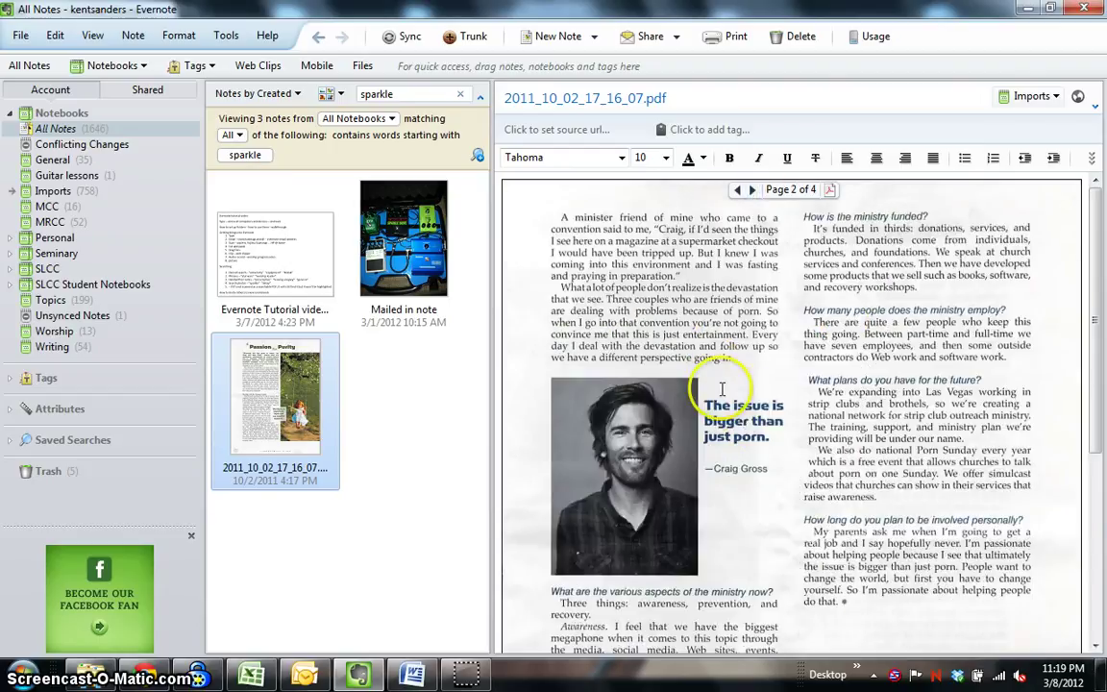
pyautogui.scroll(-4, 759, 428)
pyautogui.scroll(4, 768, 424)
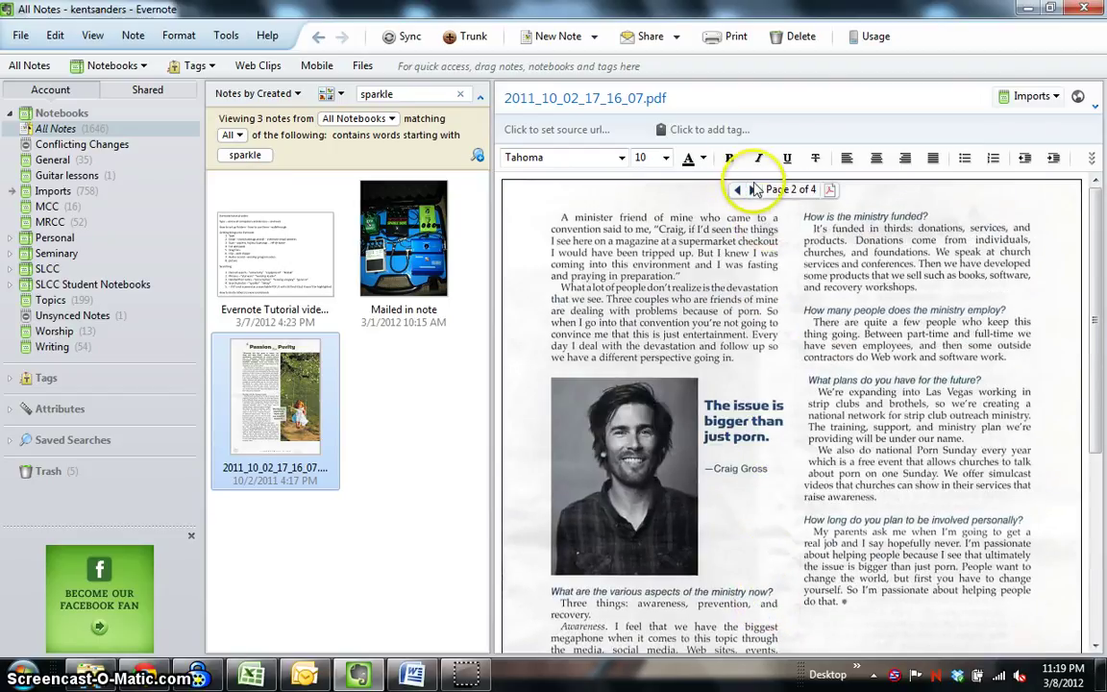
pyautogui.click(752, 190)
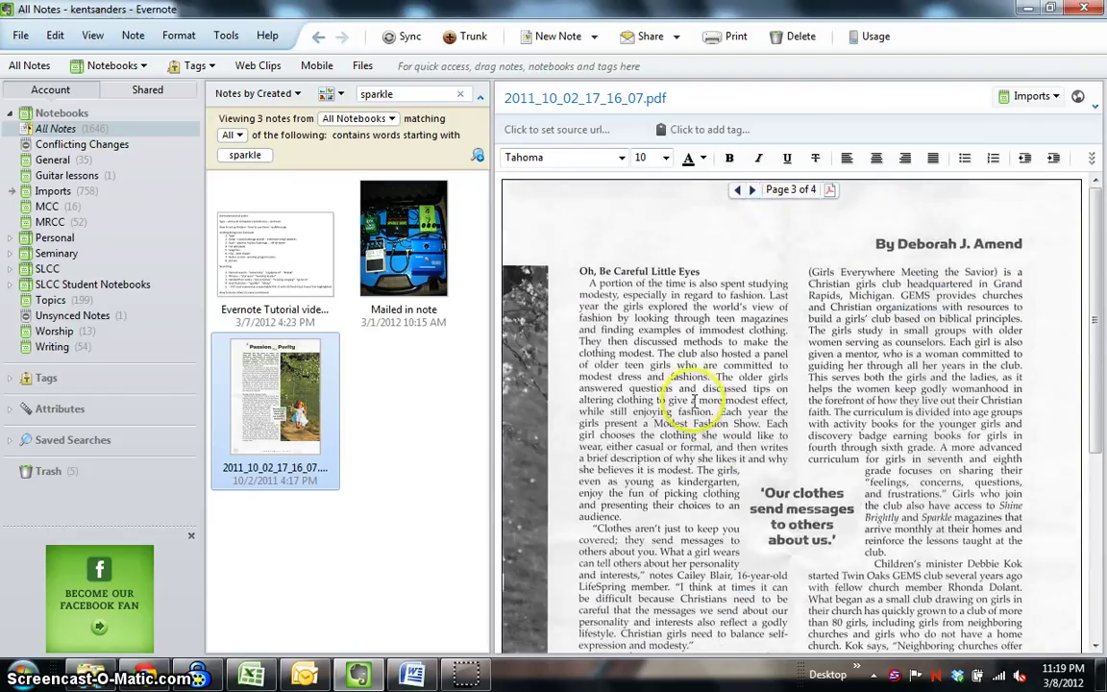
pyautogui.scroll(-4, 731, 423)
pyautogui.scroll(4, 752, 194)
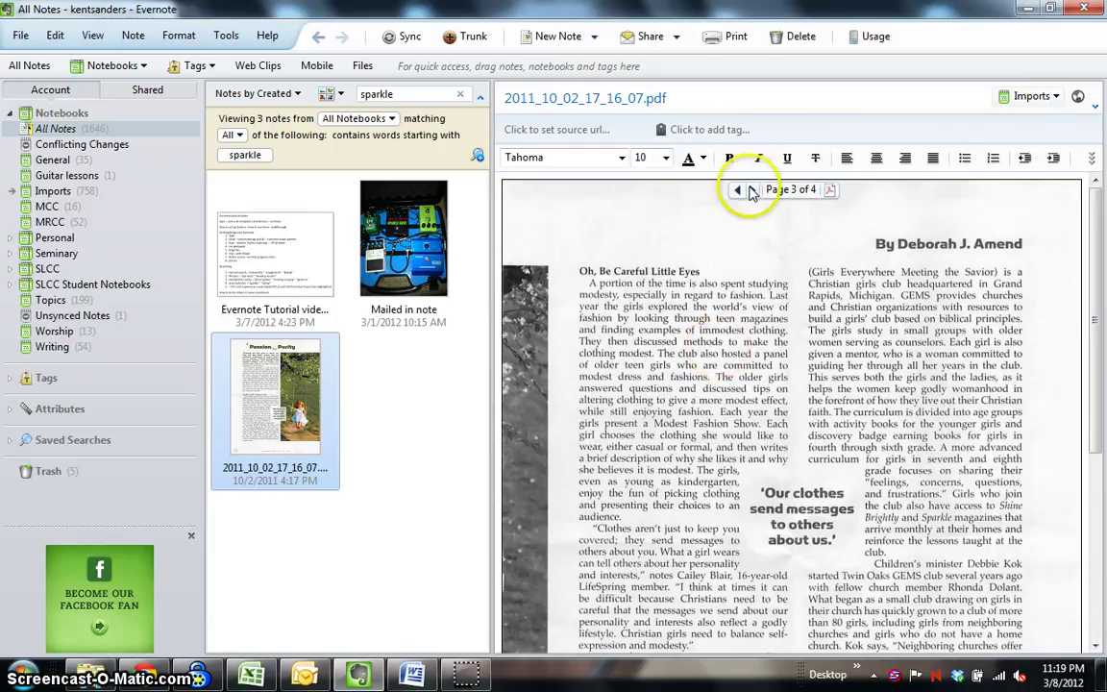
pyautogui.click(753, 193)
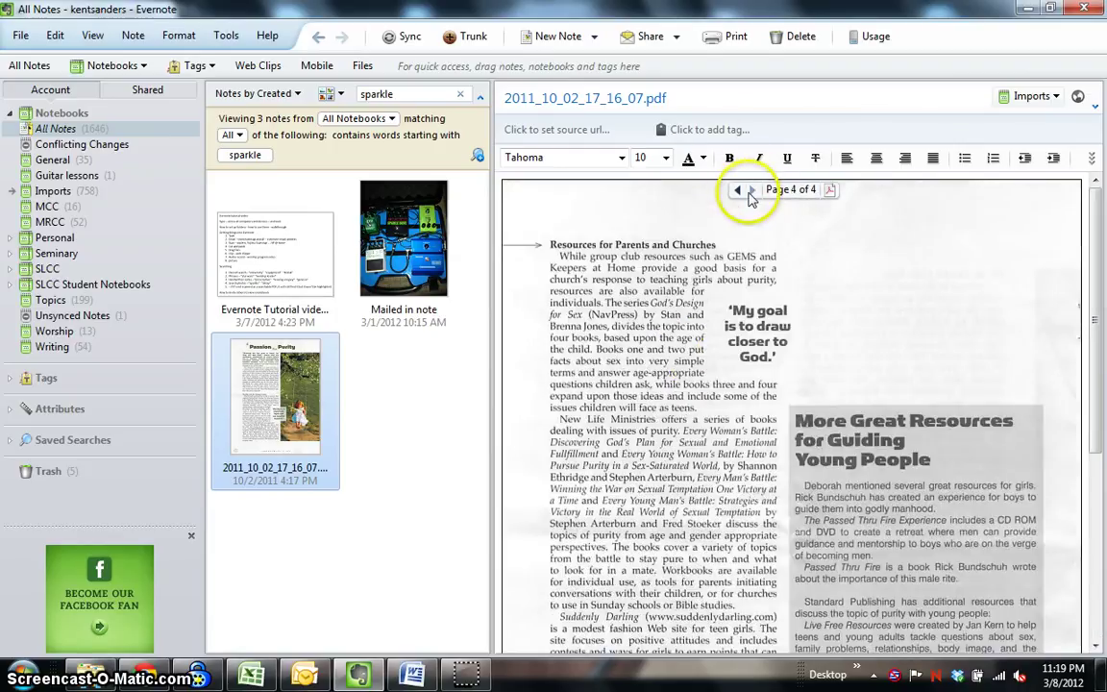
# Open the 'Mailed in note' pedalboard photo and locate its SPARKLE DRIVE pedal.
pyautogui.click(385, 226)
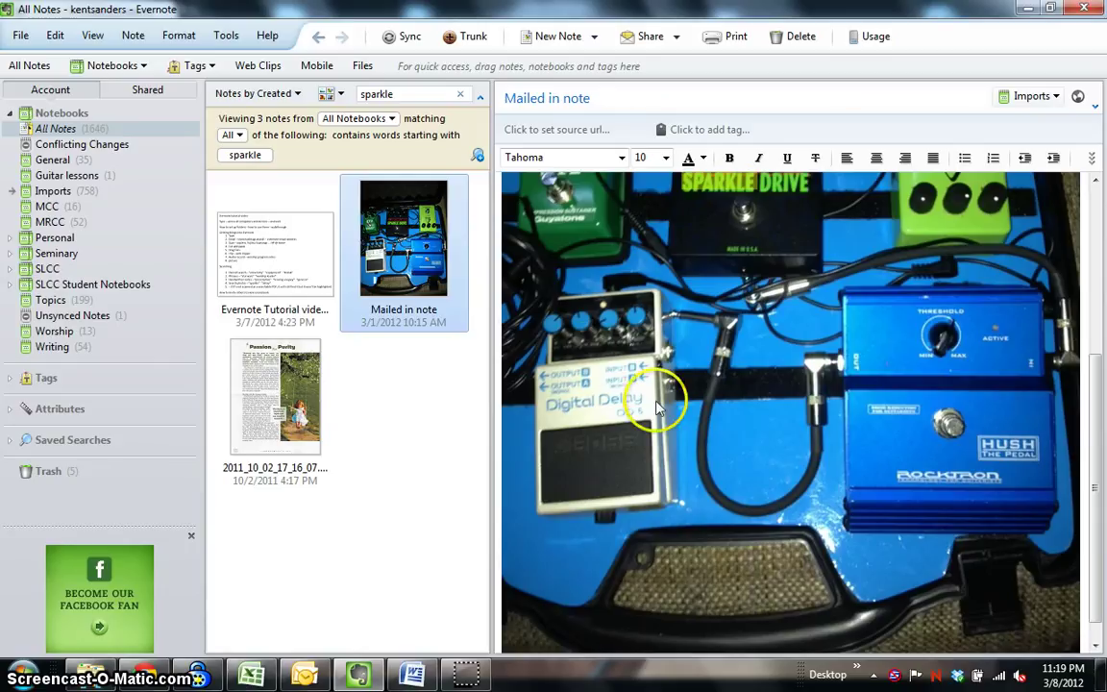
pyautogui.scroll(5, 741, 399)
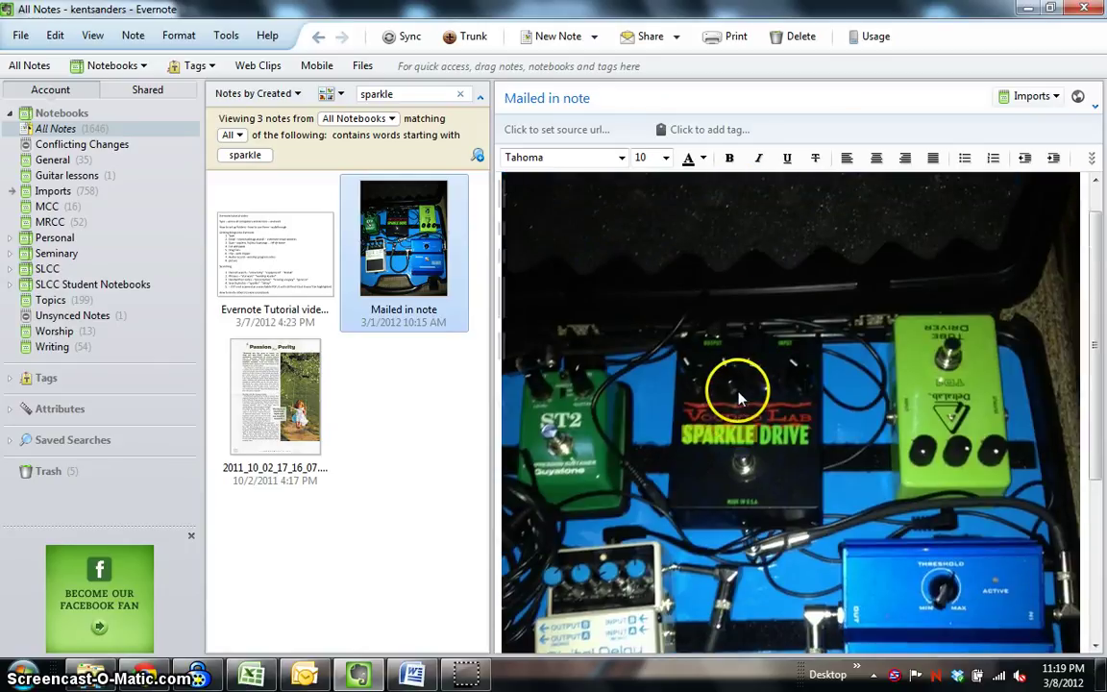
pyautogui.scroll(-2, 701, 327)
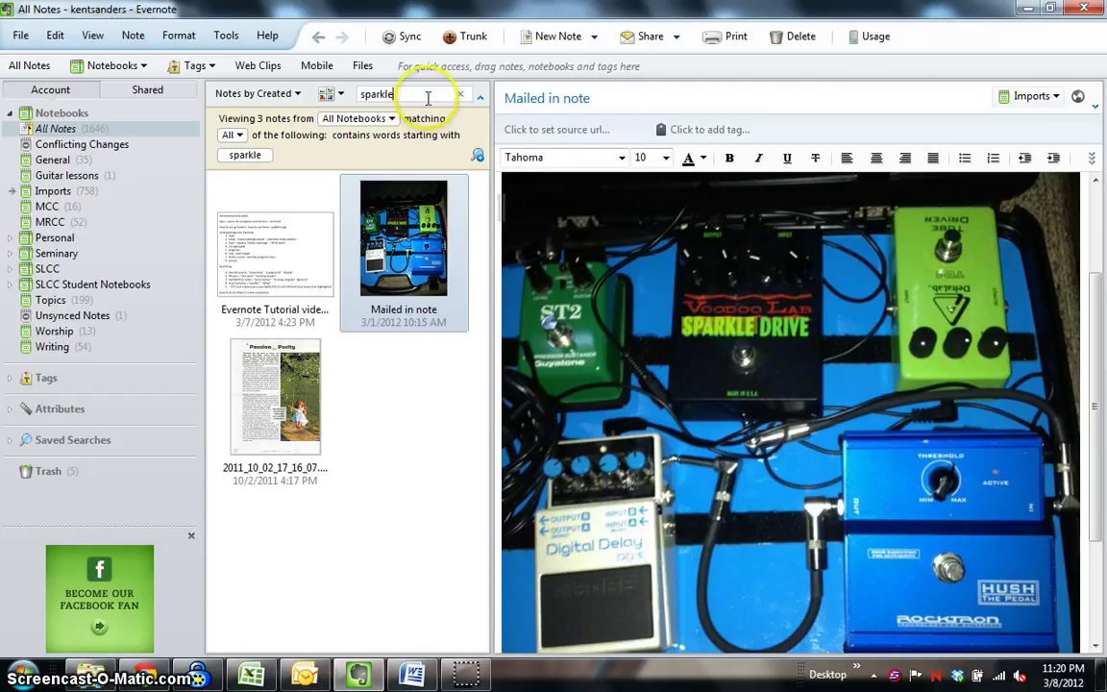
# Replace the search term 'sparkle' with 'delay' to list 32 matching notes.
pyautogui.moveTo(424, 96); pyautogui.dragTo(340, 97)
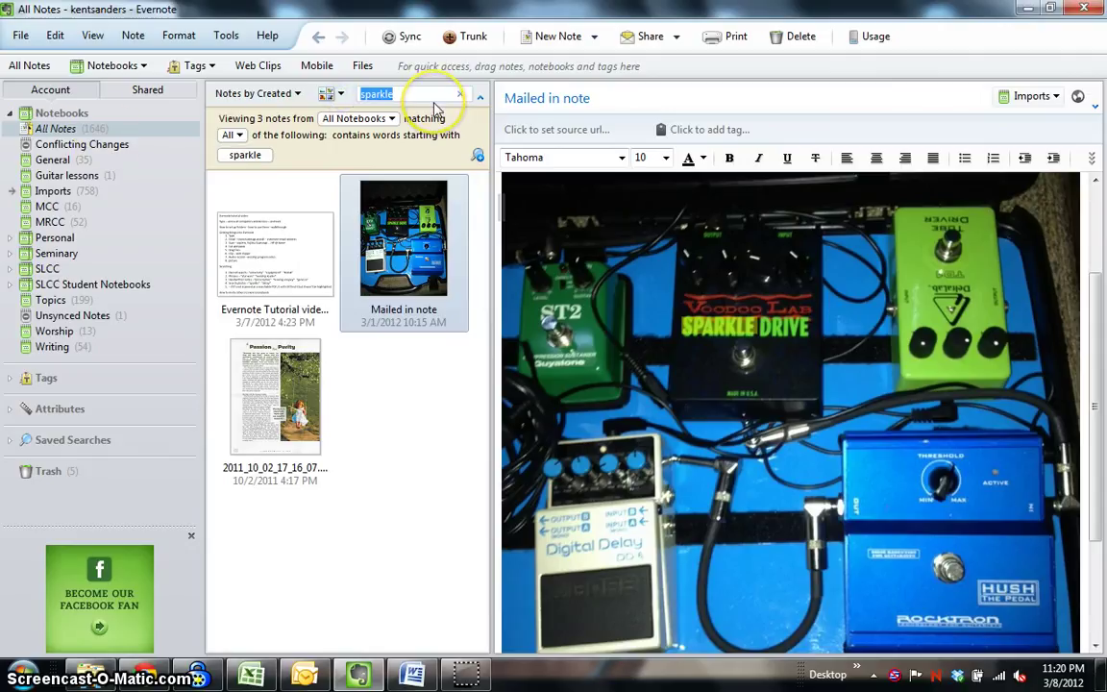
pyautogui.write('delay')
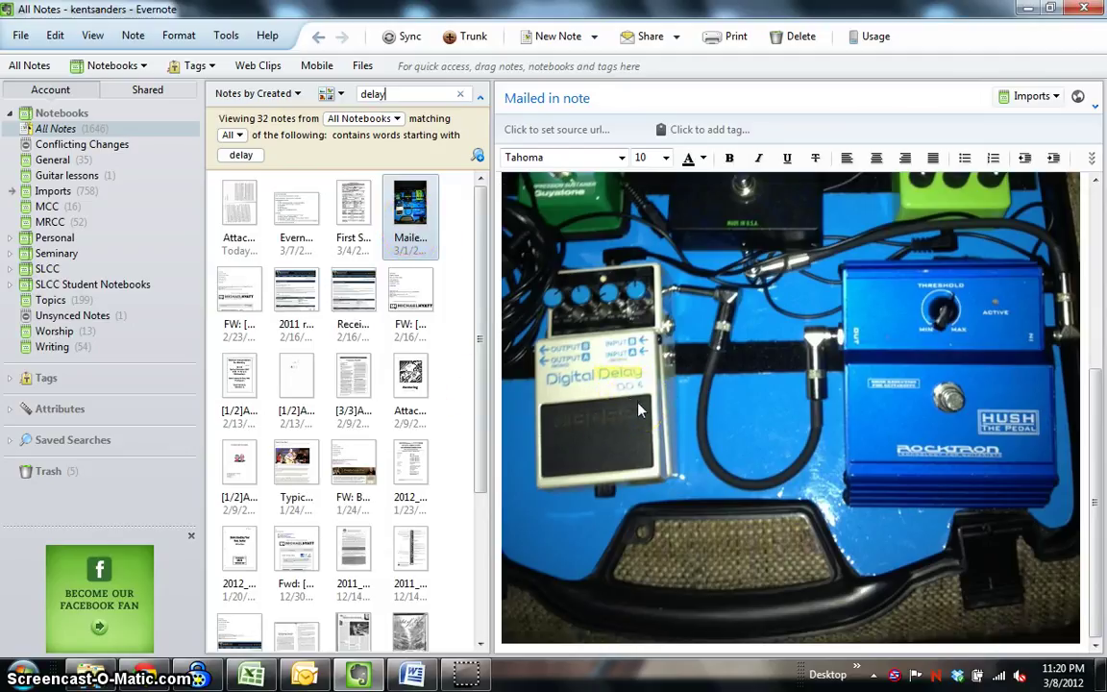
pyautogui.click(606, 394)
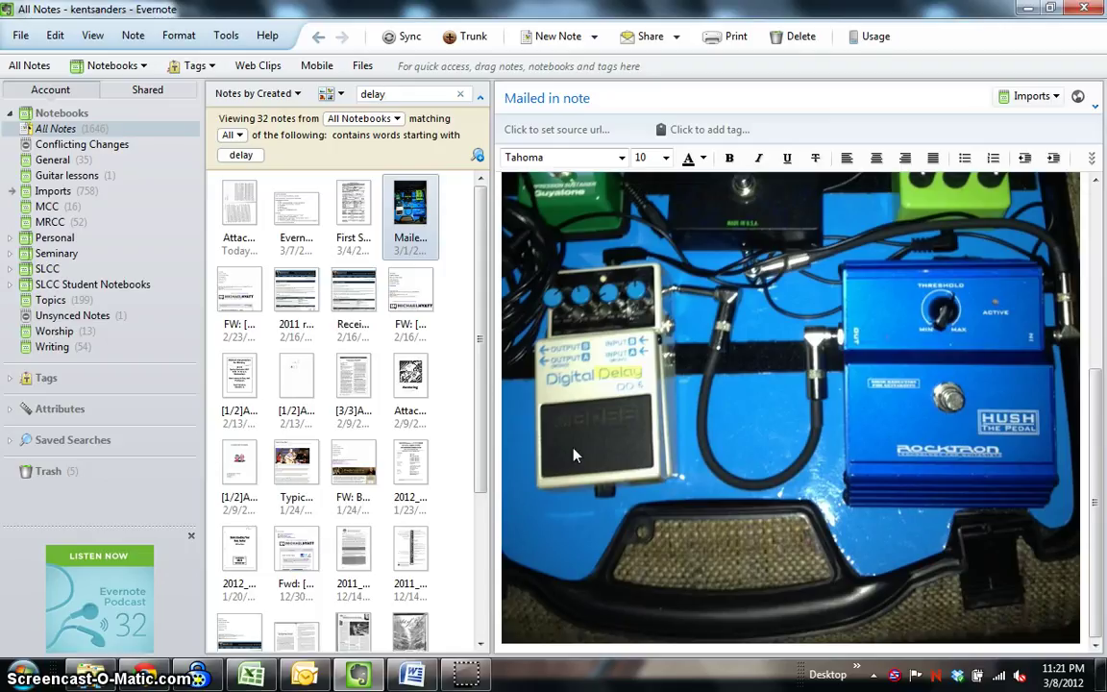
pyautogui.click(563, 382)
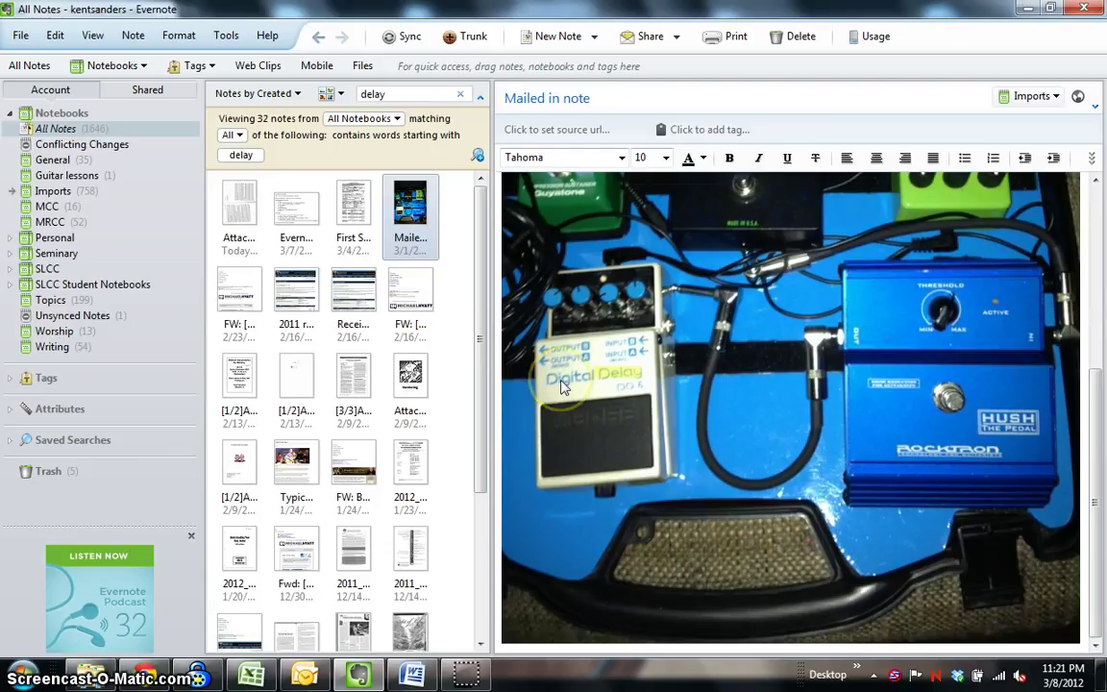
pyautogui.click(571, 405)
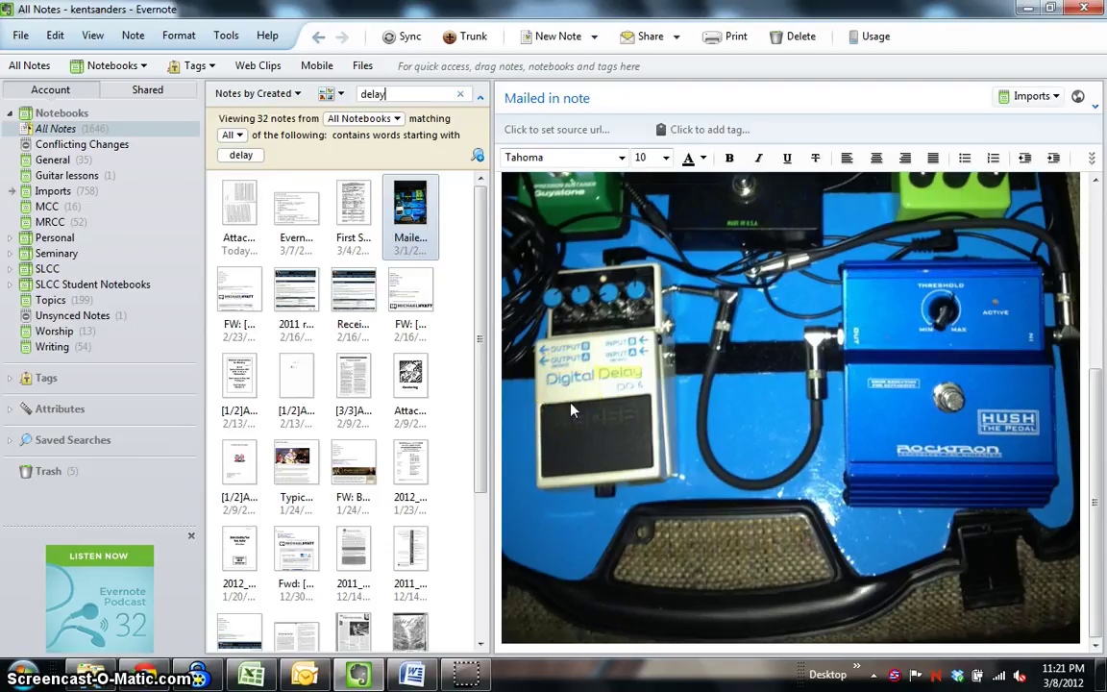
pyautogui.click(573, 401)
pyautogui.click(569, 377)
pyautogui.click(539, 441)
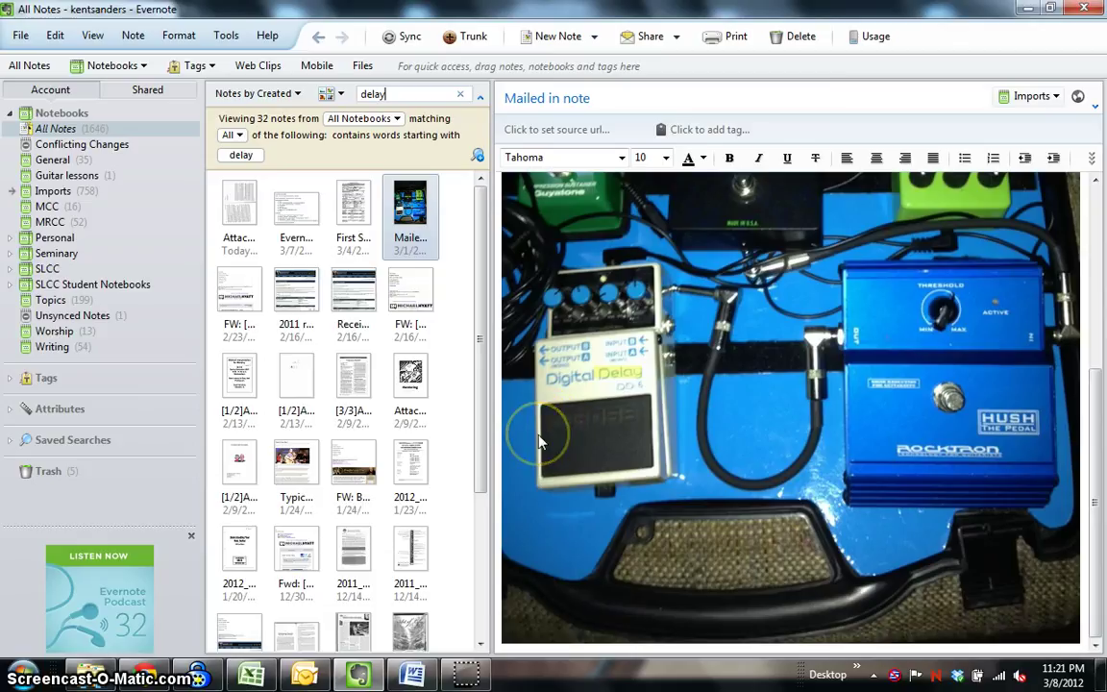